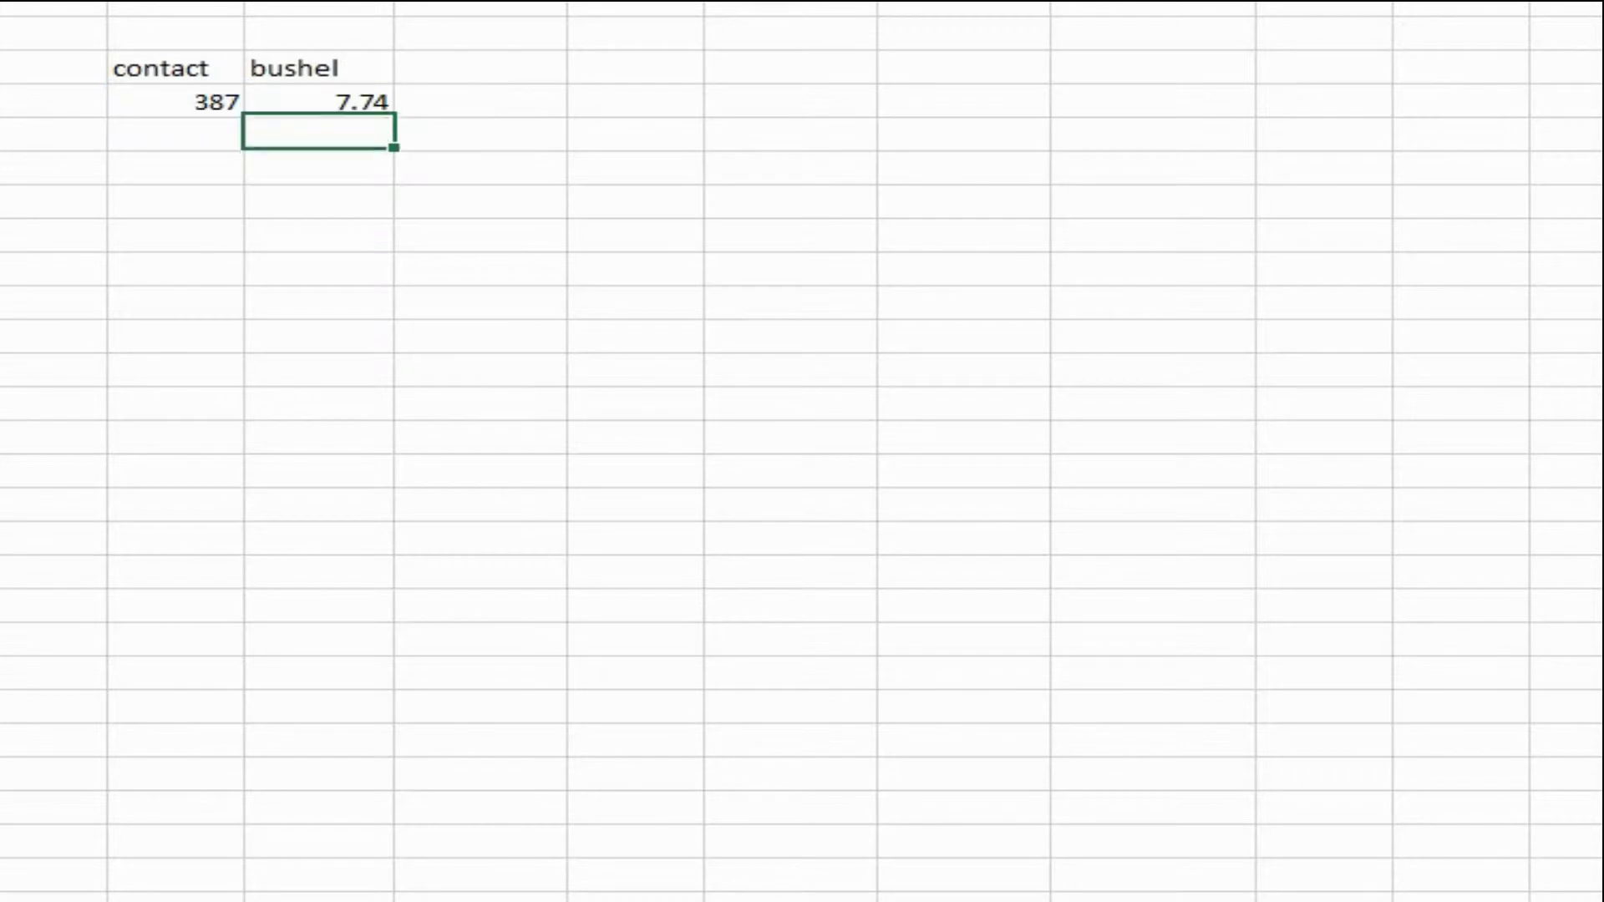
# Add a 'total bushels' column holding 100,000, formatted as 100,000.00
pyautogui.click(318, 101)
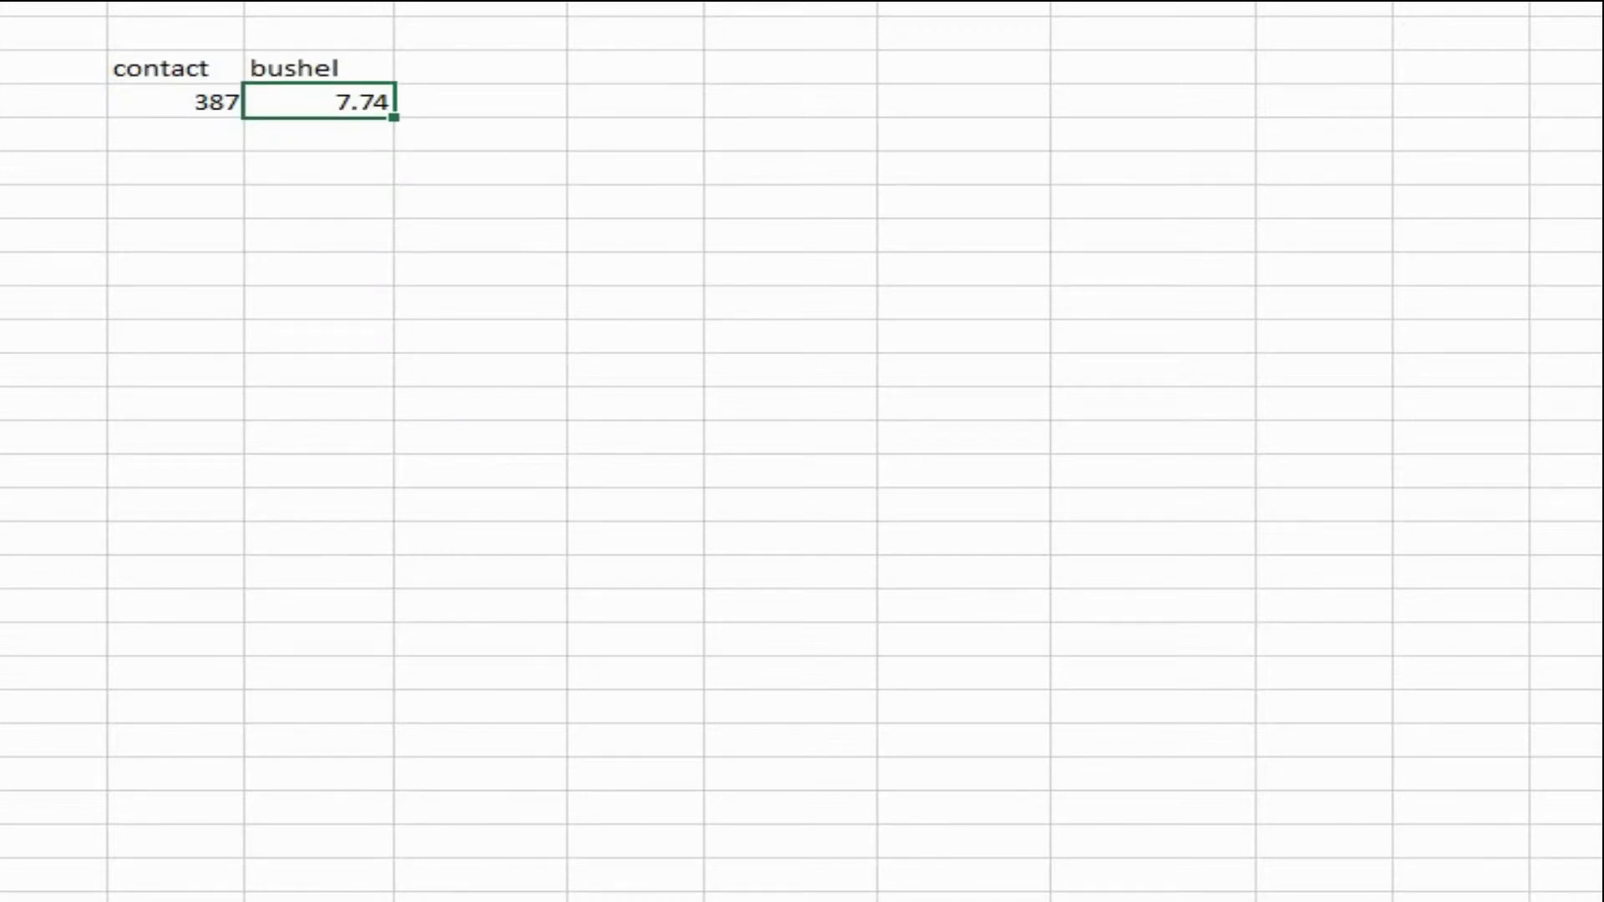
pyautogui.click(480, 67)
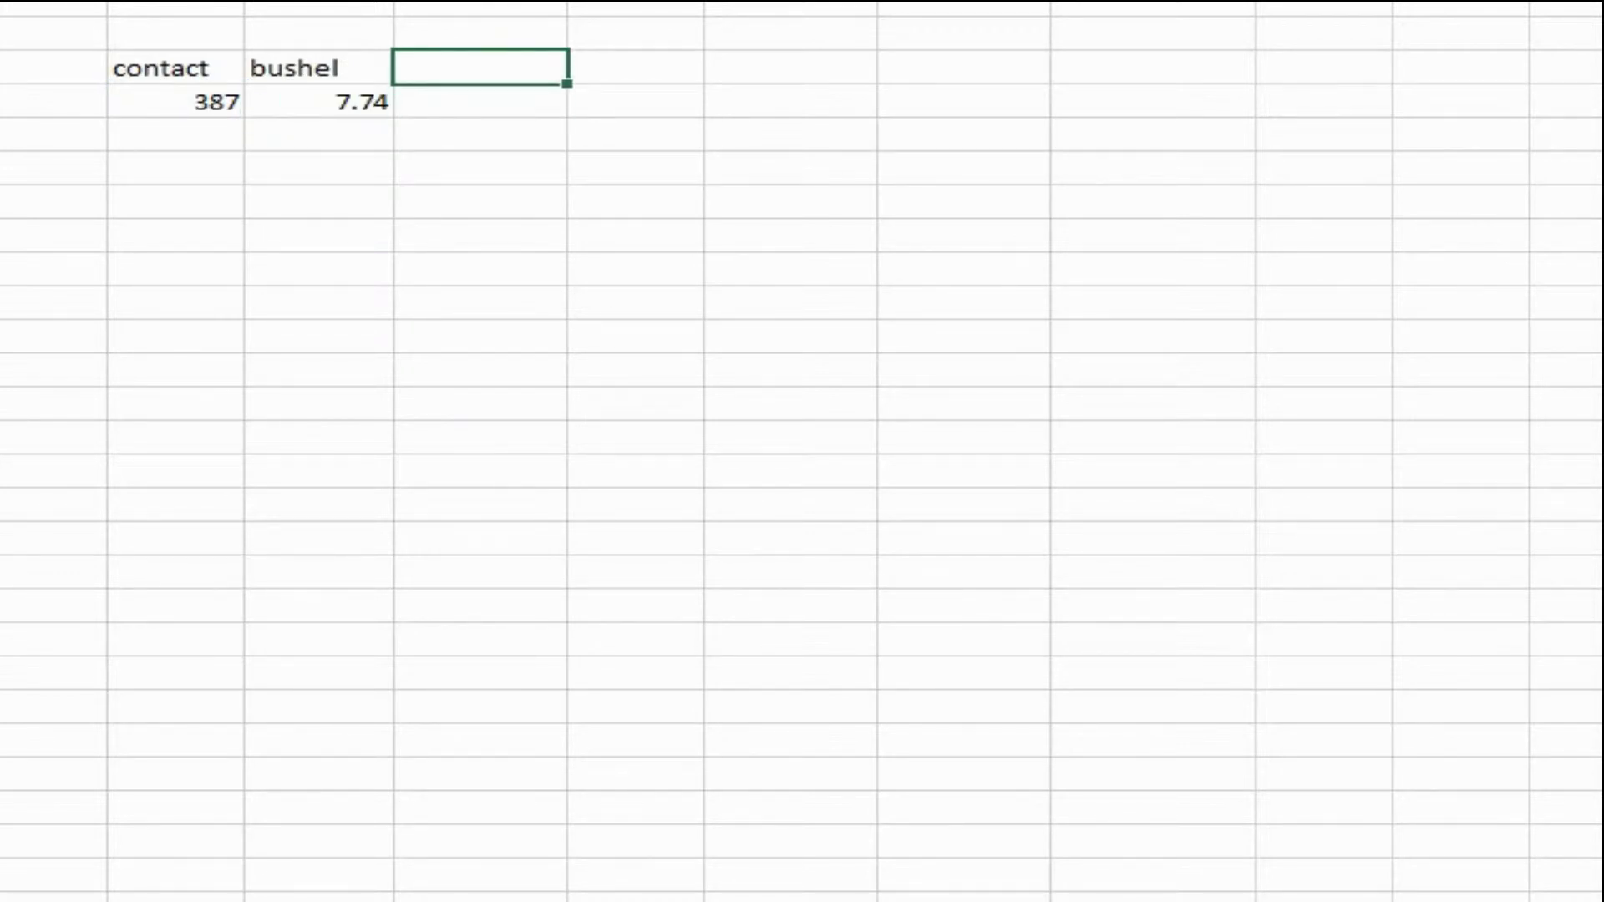
pyautogui.write('total bushels')
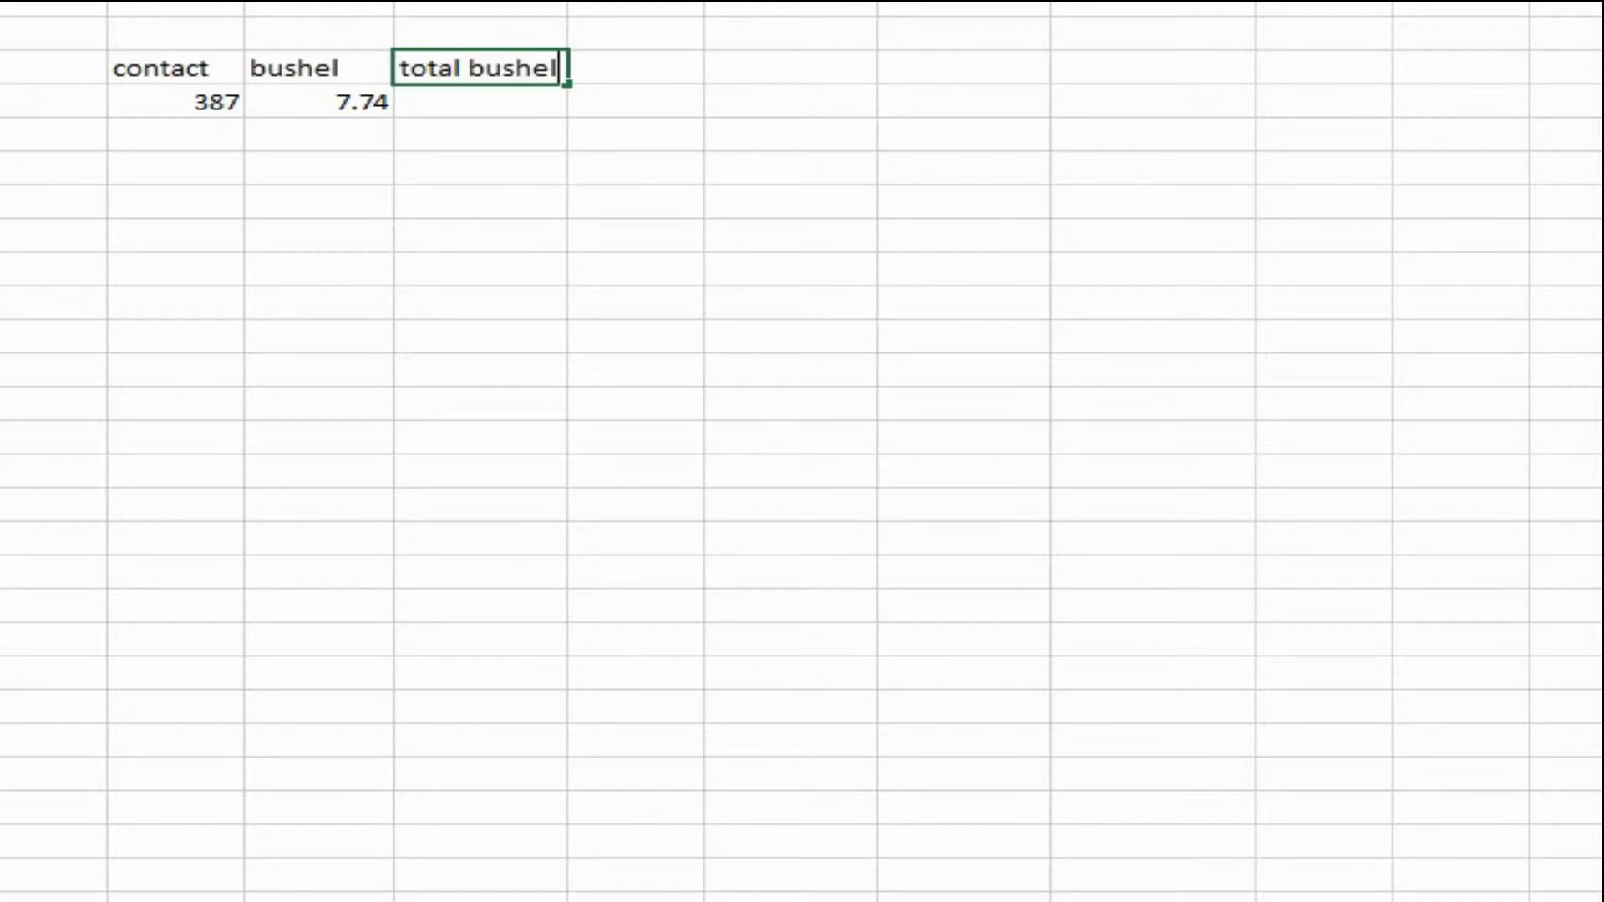
pyautogui.press('Return')
pyautogui.write('100000')
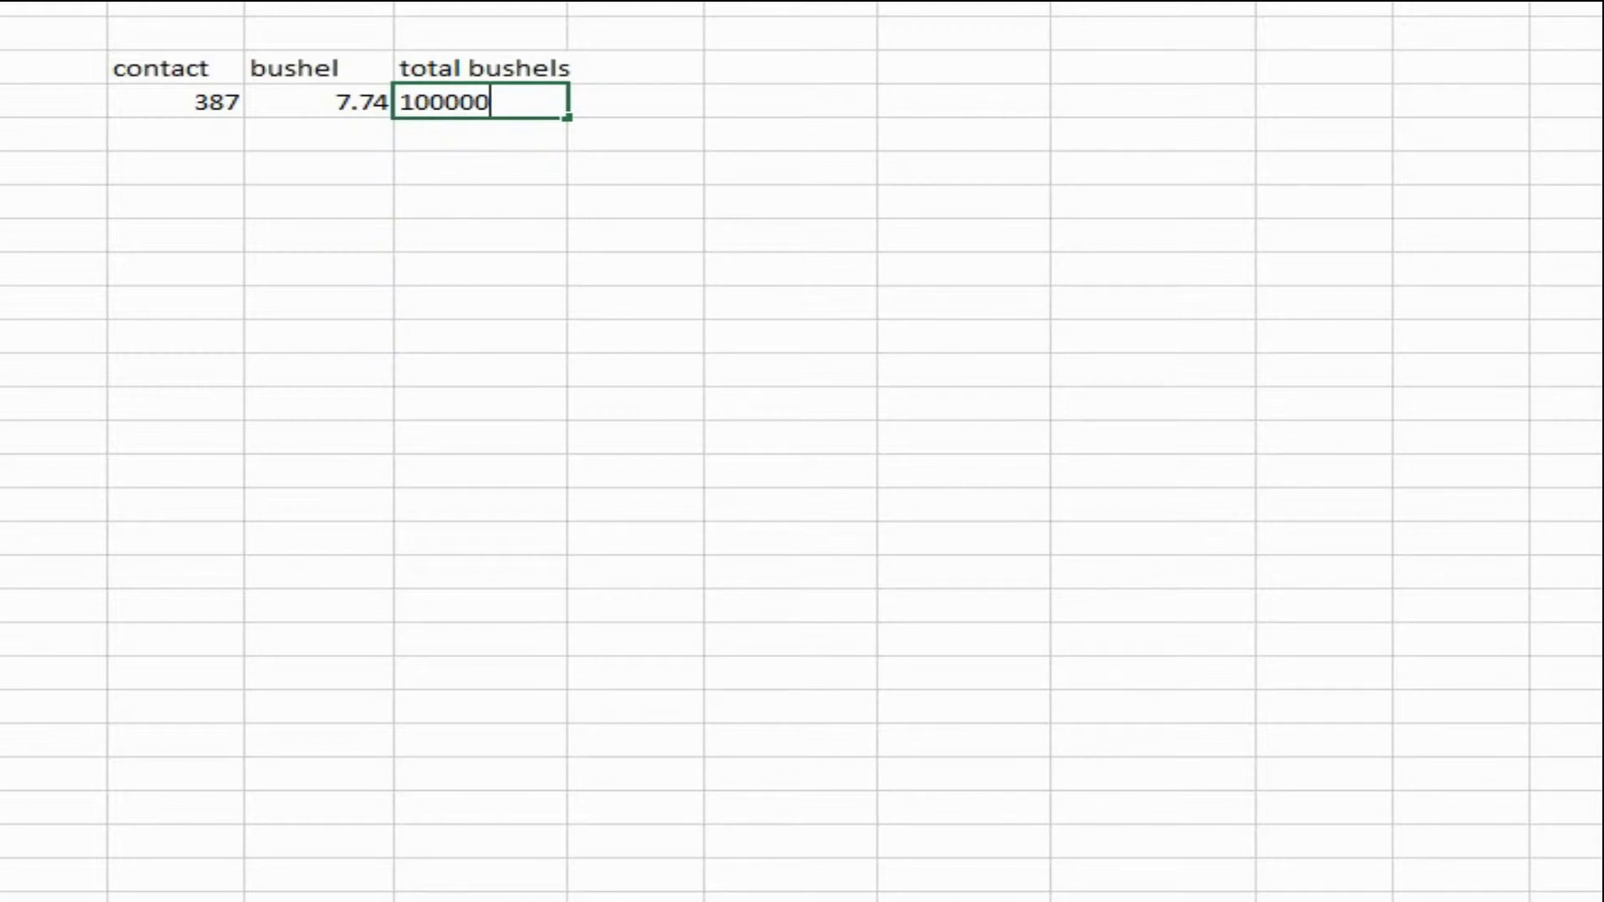
pyautogui.press('Tab')
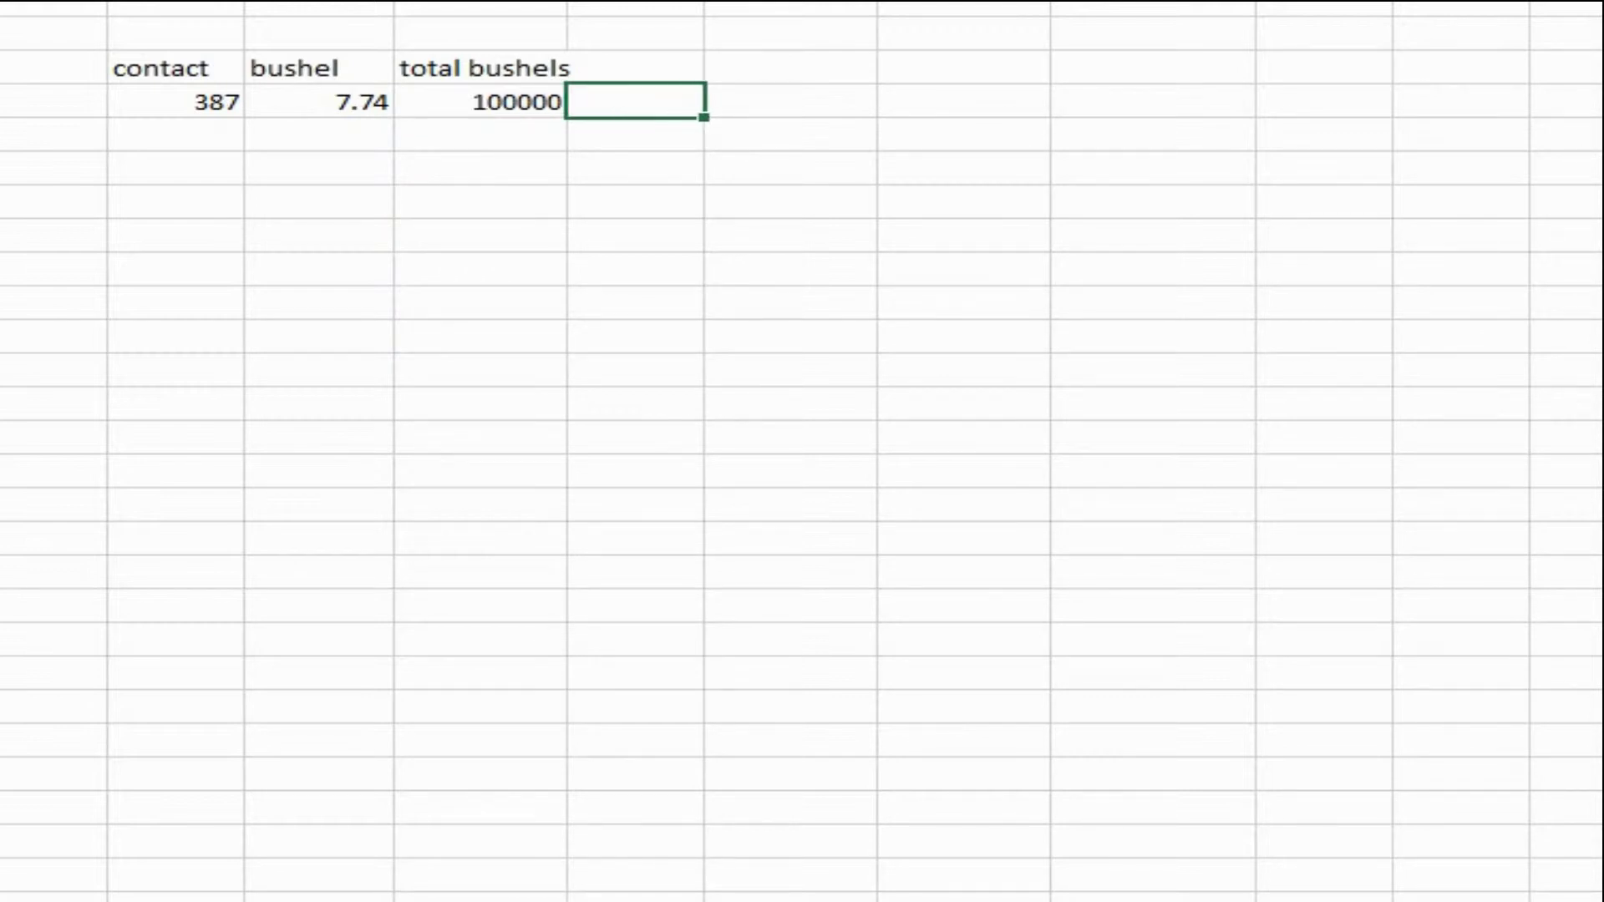
pyautogui.click(480, 101)
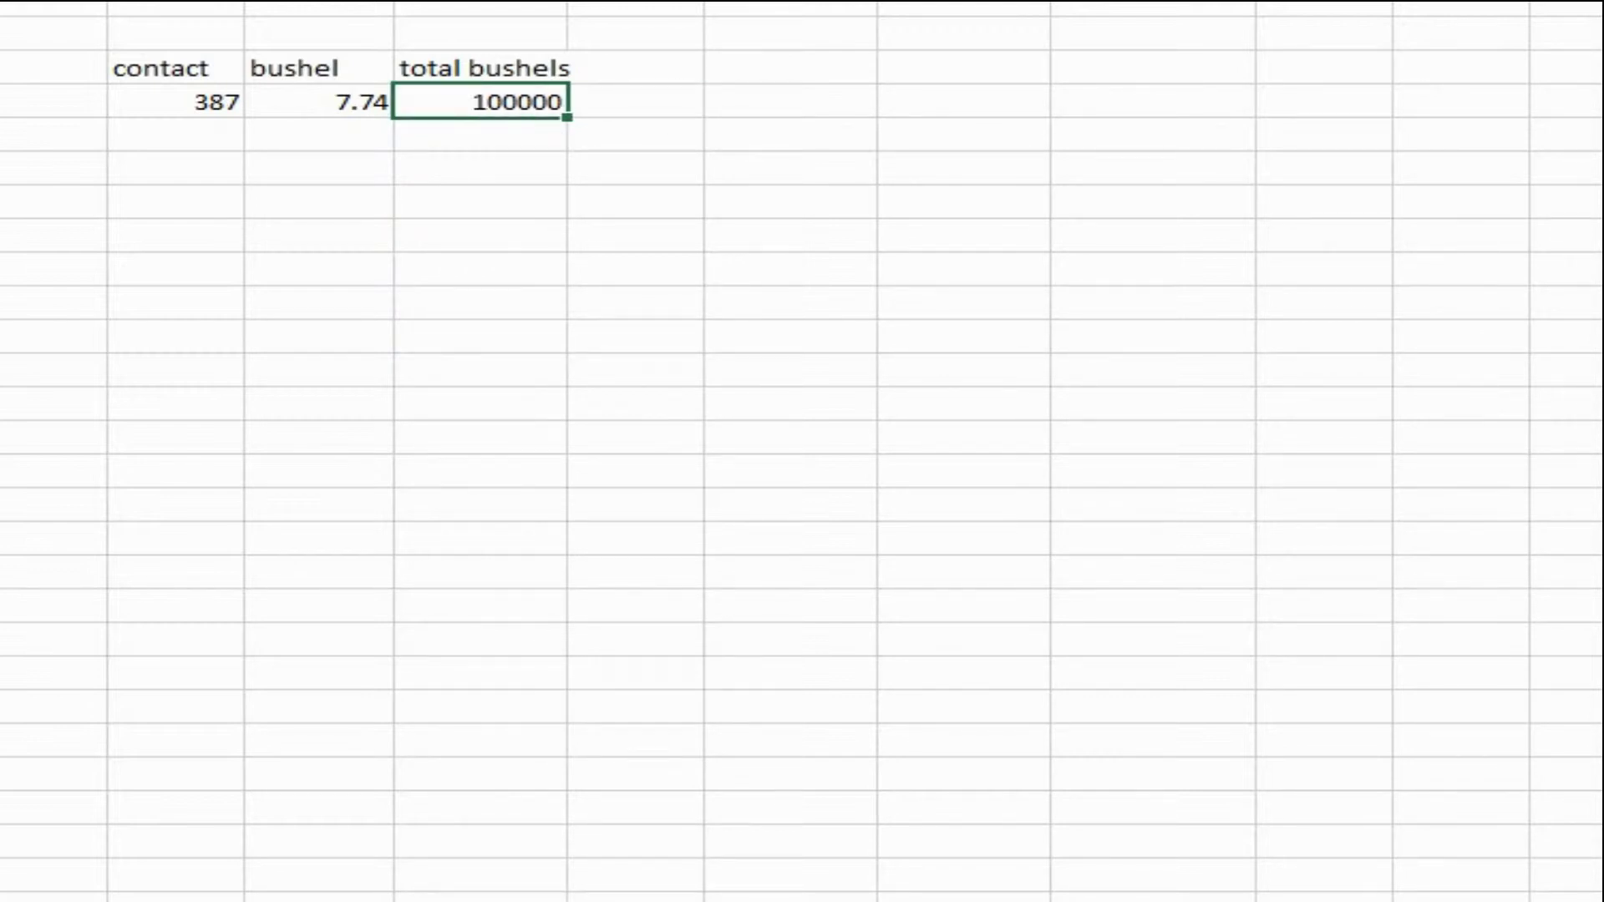
pyautogui.hotkey('ctrl', 'shift', '1')
# Add a 'contracts' column with a value of 20
pyautogui.press('Right')
pyautogui.press('Up')
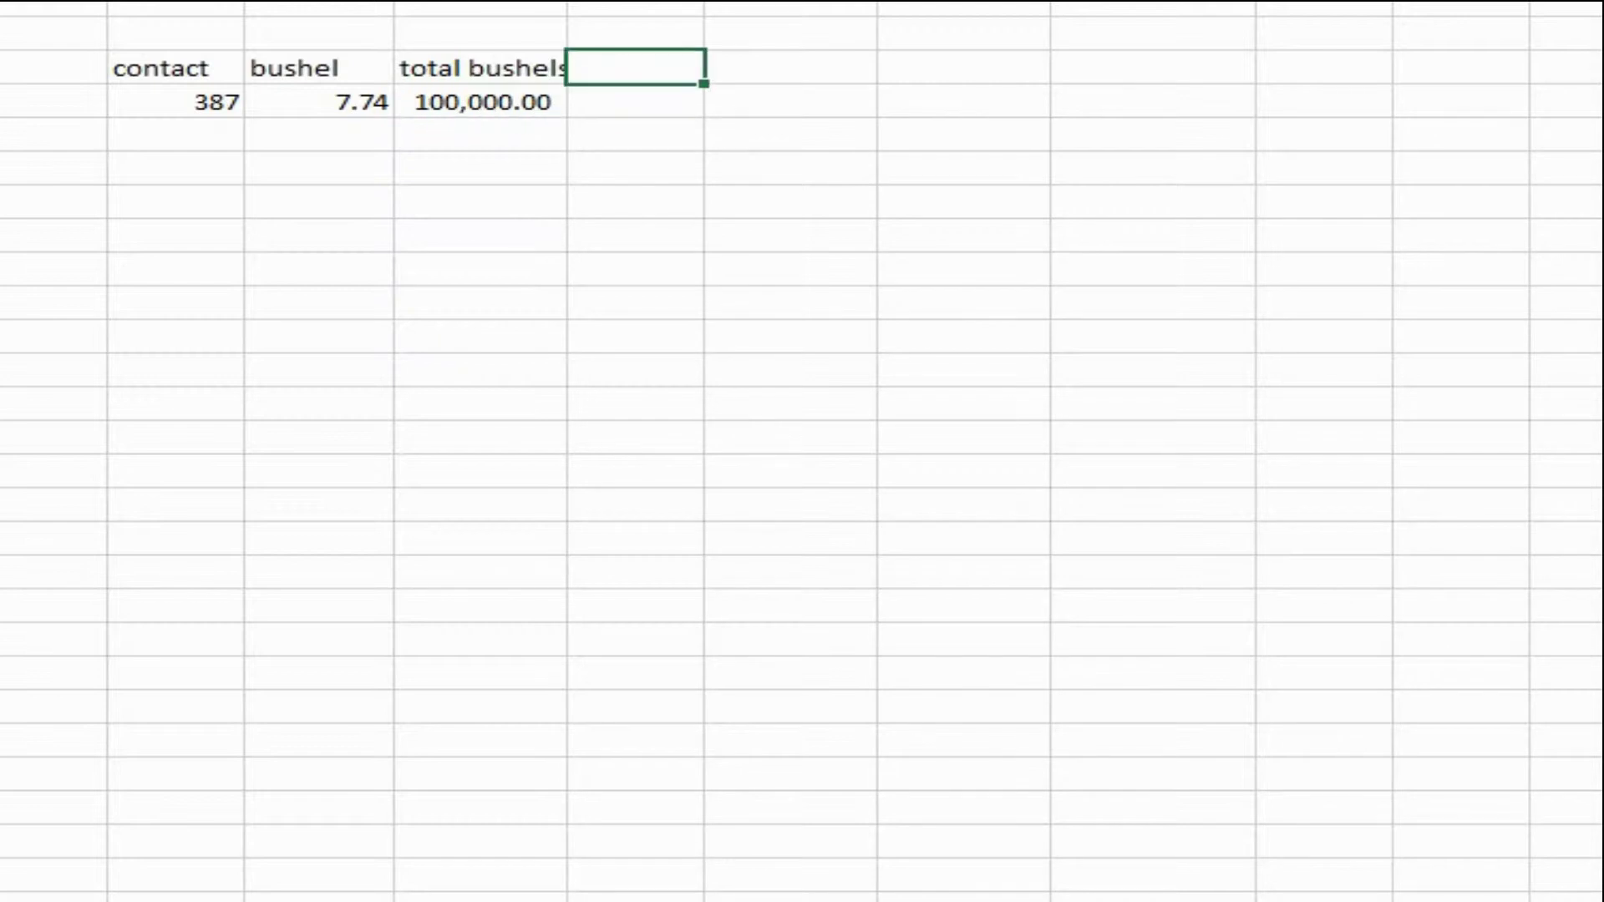
pyautogui.write('contracts')
pyautogui.press('Return')
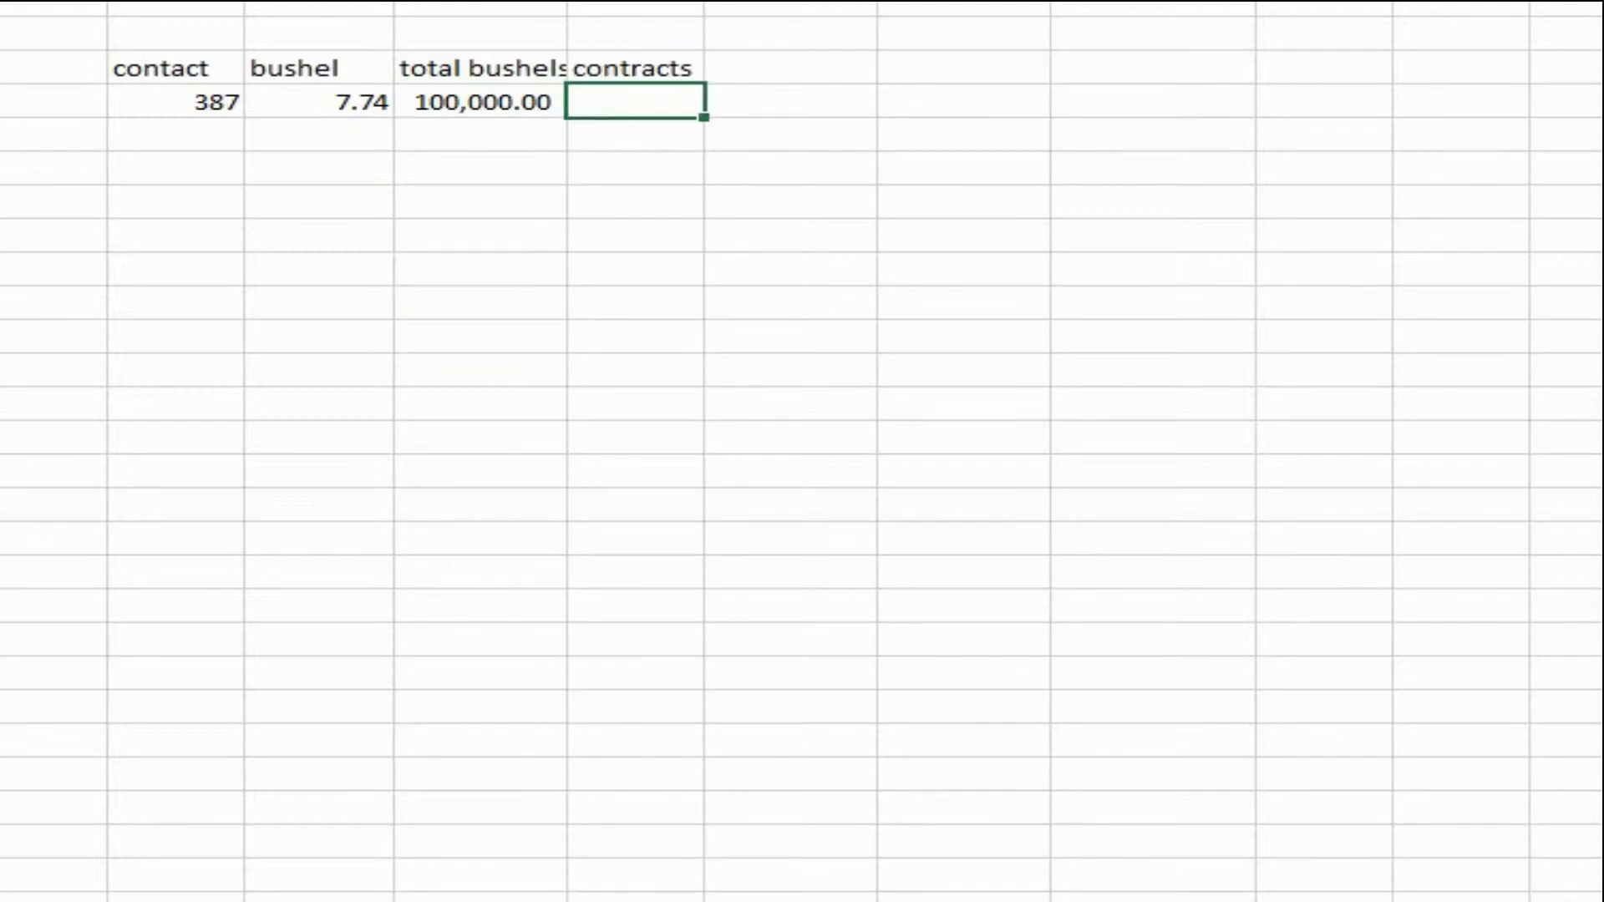
pyautogui.write('20')
pyautogui.press('Right')
pyautogui.press('Up')
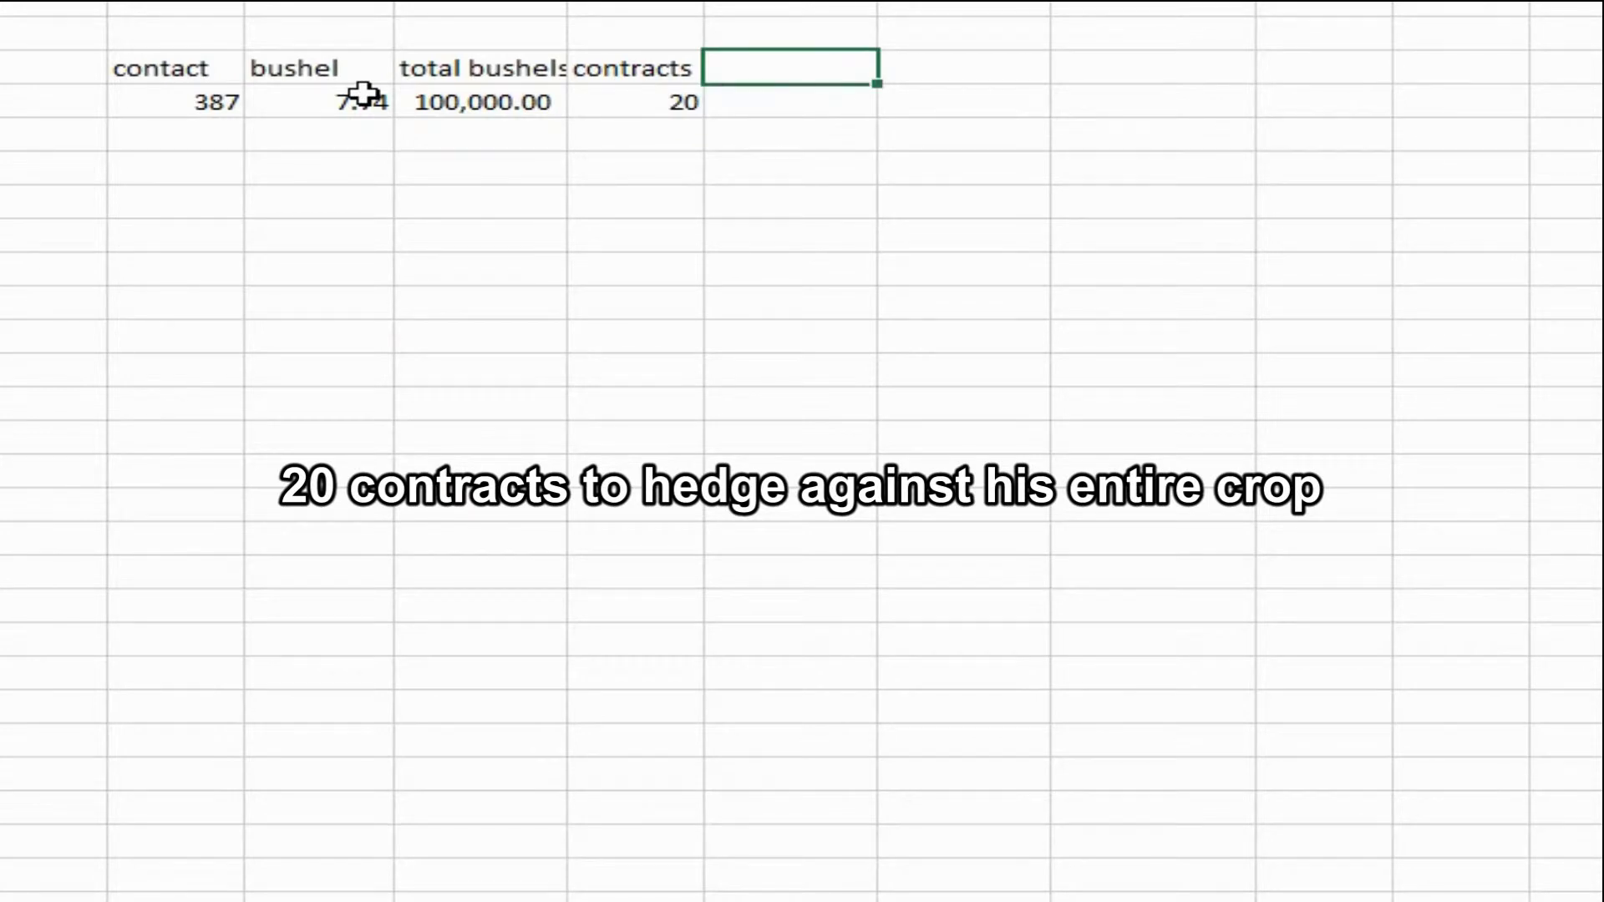
# Add an 'expected revenue' column multiplying total bushels by bushel price, giving 774,000.00
pyautogui.write('expected y')
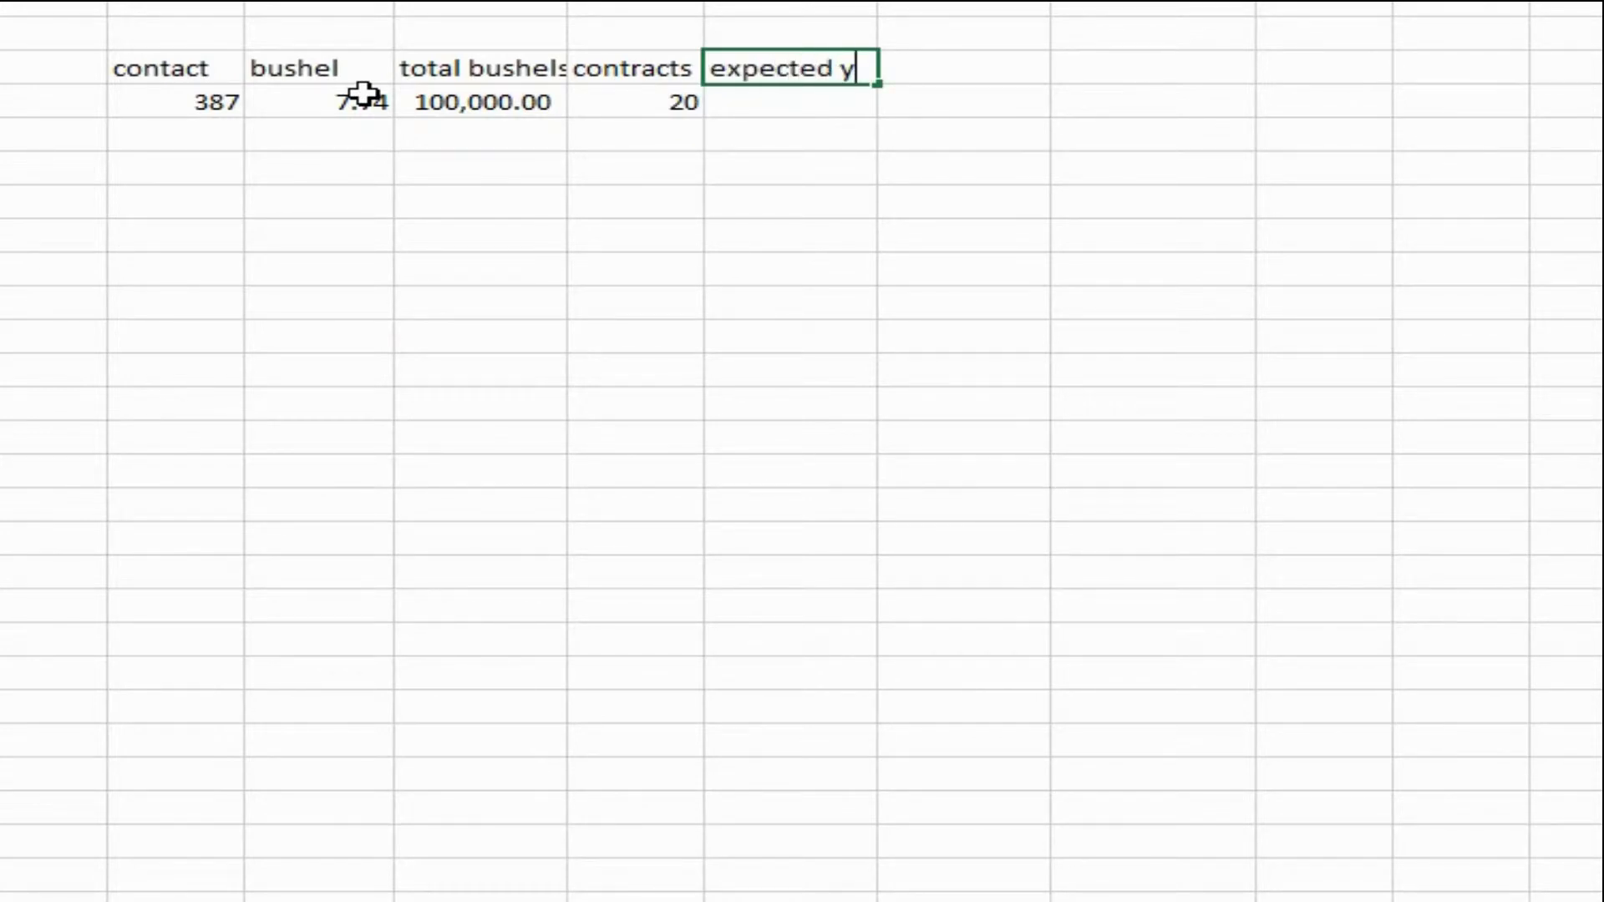
pyautogui.press('BackSpace')
pyautogui.write('revenue')
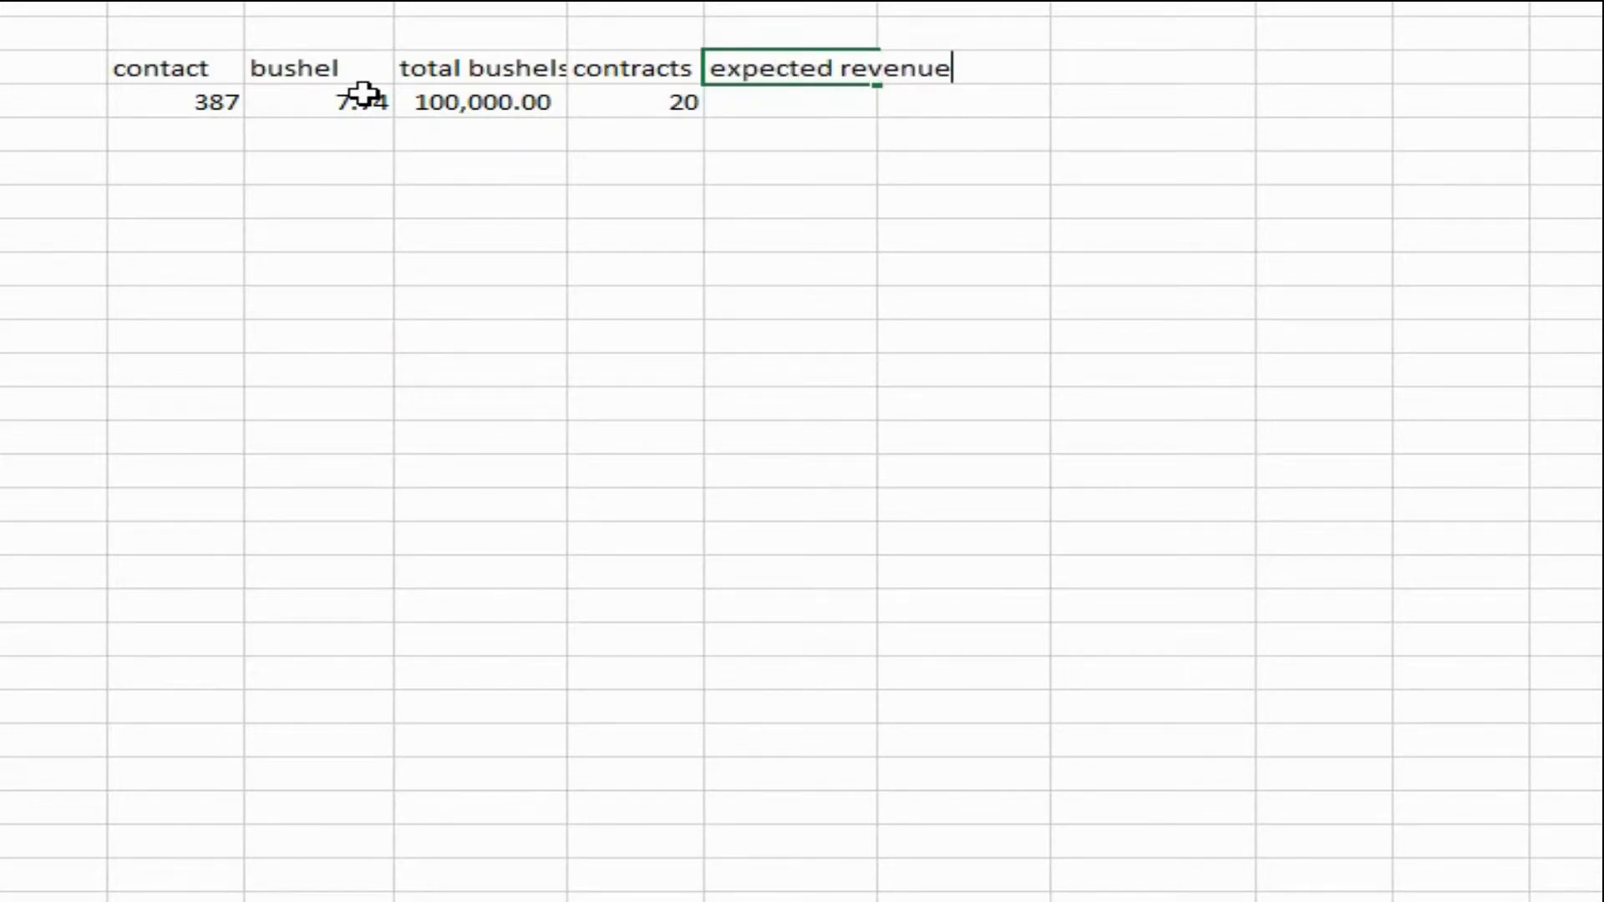
pyautogui.press('Return')
pyautogui.write('=')
pyautogui.press('Left')
pyautogui.press('Left')
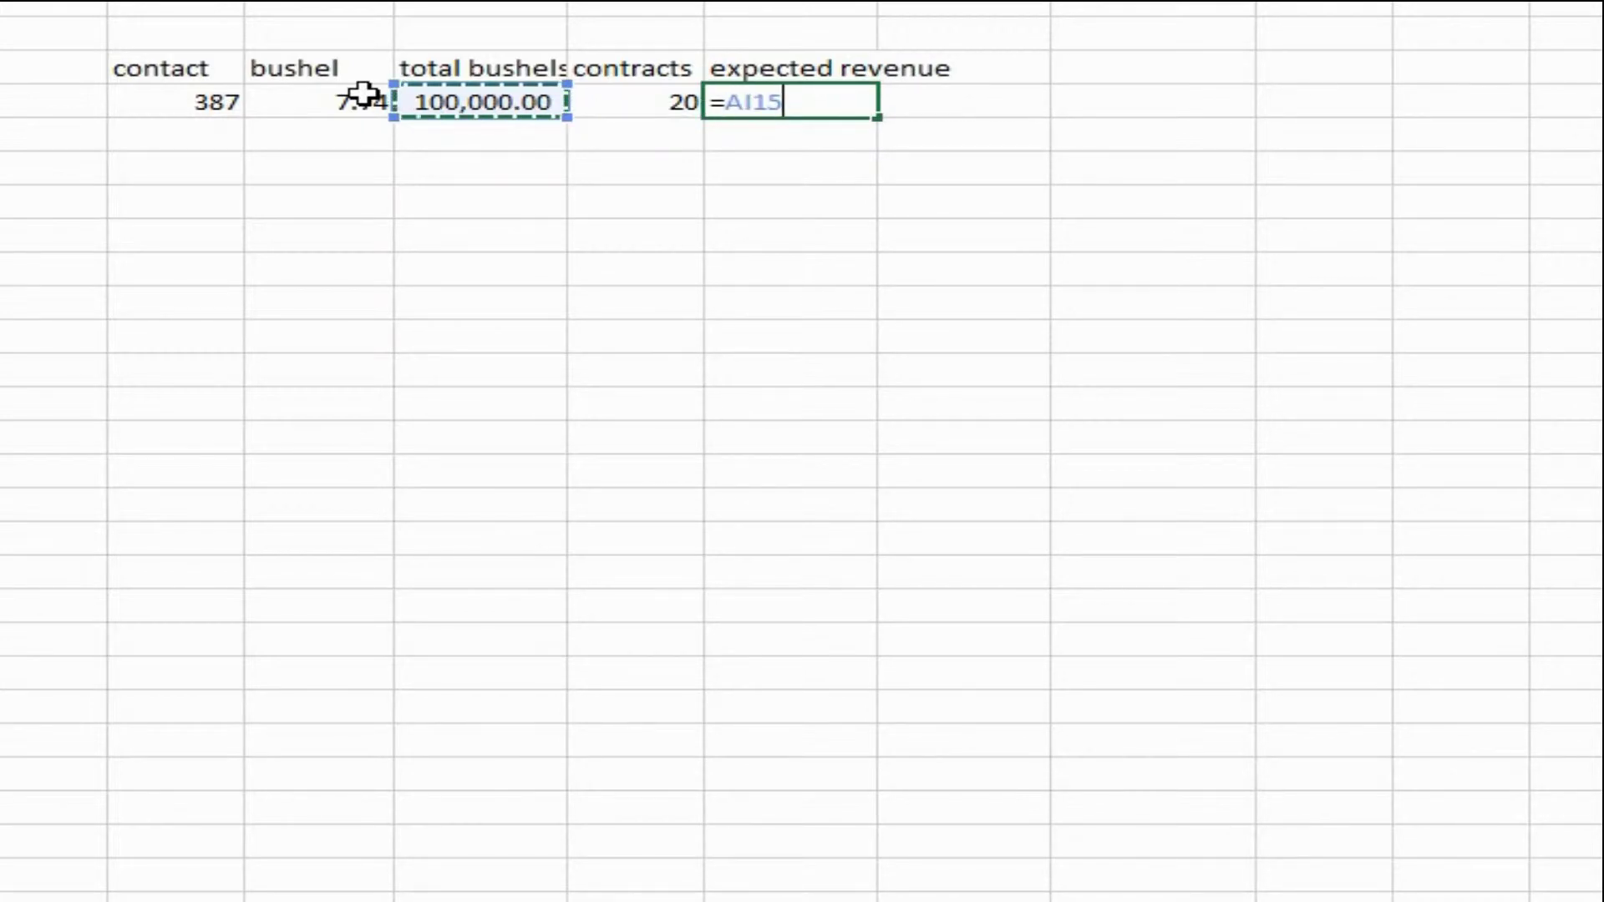
pyautogui.write('*')
pyautogui.press('Left')
pyautogui.press('Left')
pyautogui.press('Left')
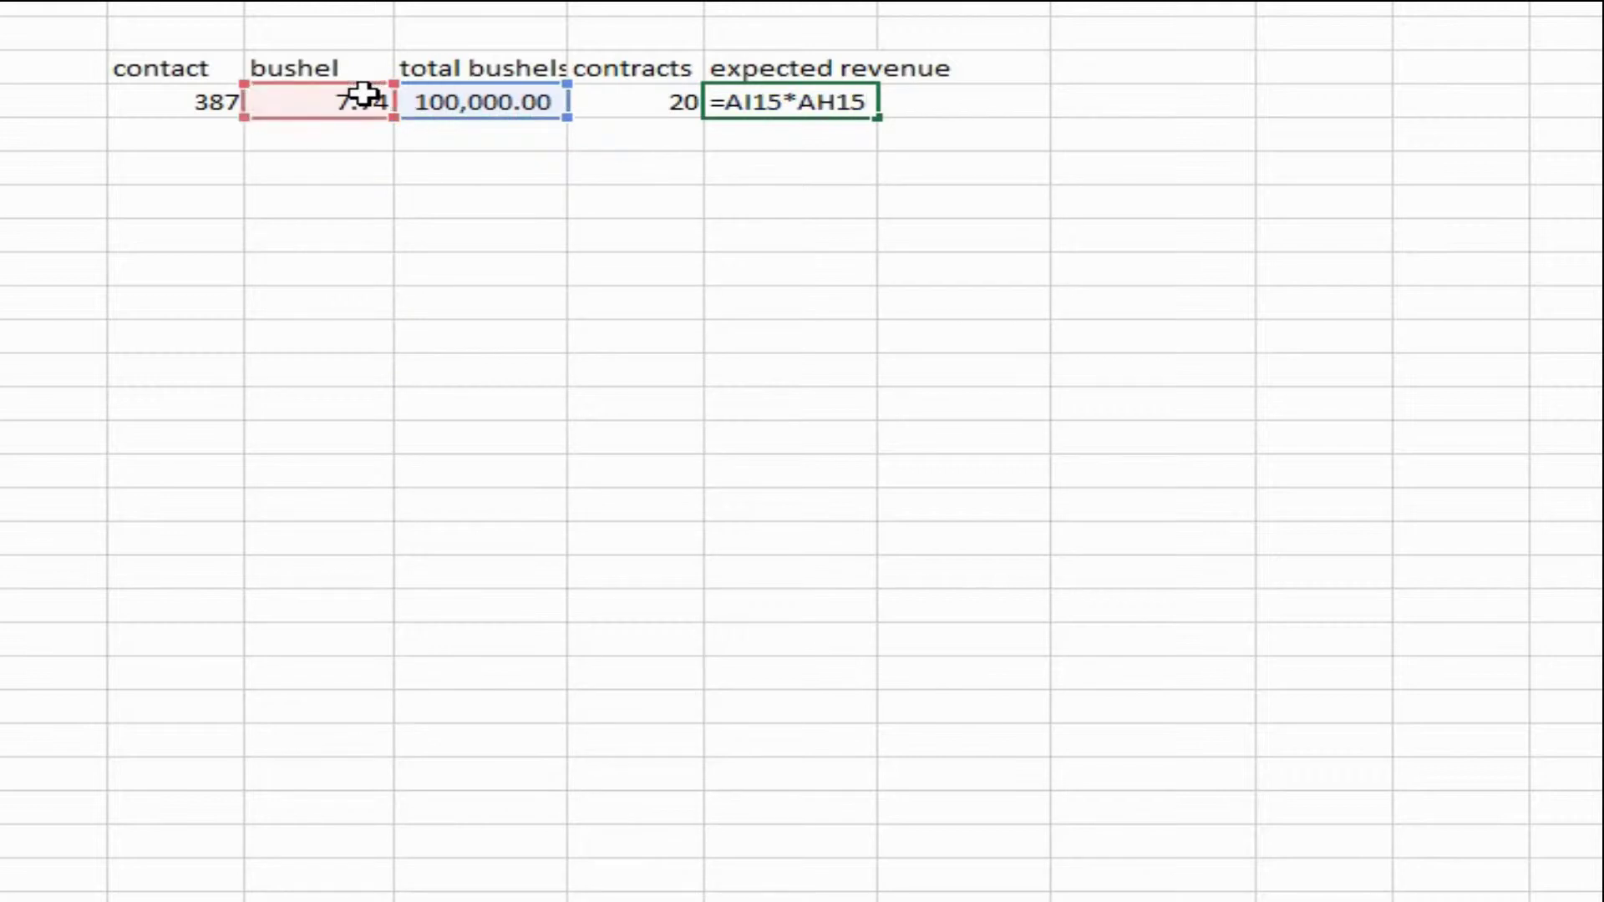
pyautogui.press('Return')
pyautogui.press('Up')
pyautogui.press('Right')
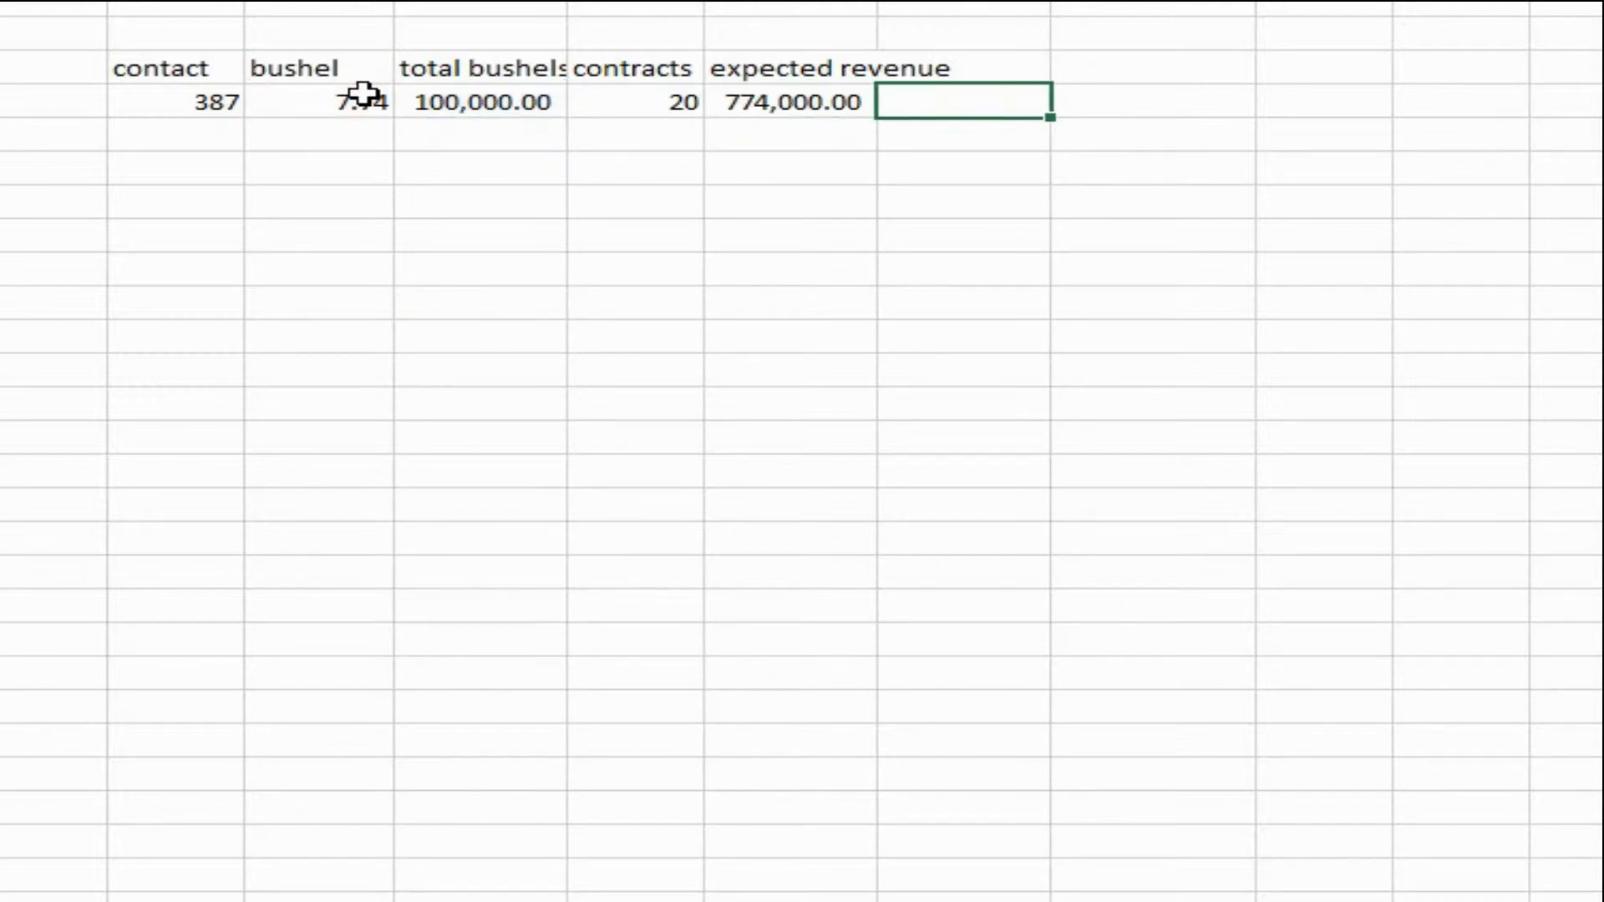
pyautogui.press('Up')
# Add an 'operating' column at 95% of expected revenue (735,300.00), then copy it for Paste Special
pyautogui.write('operating')
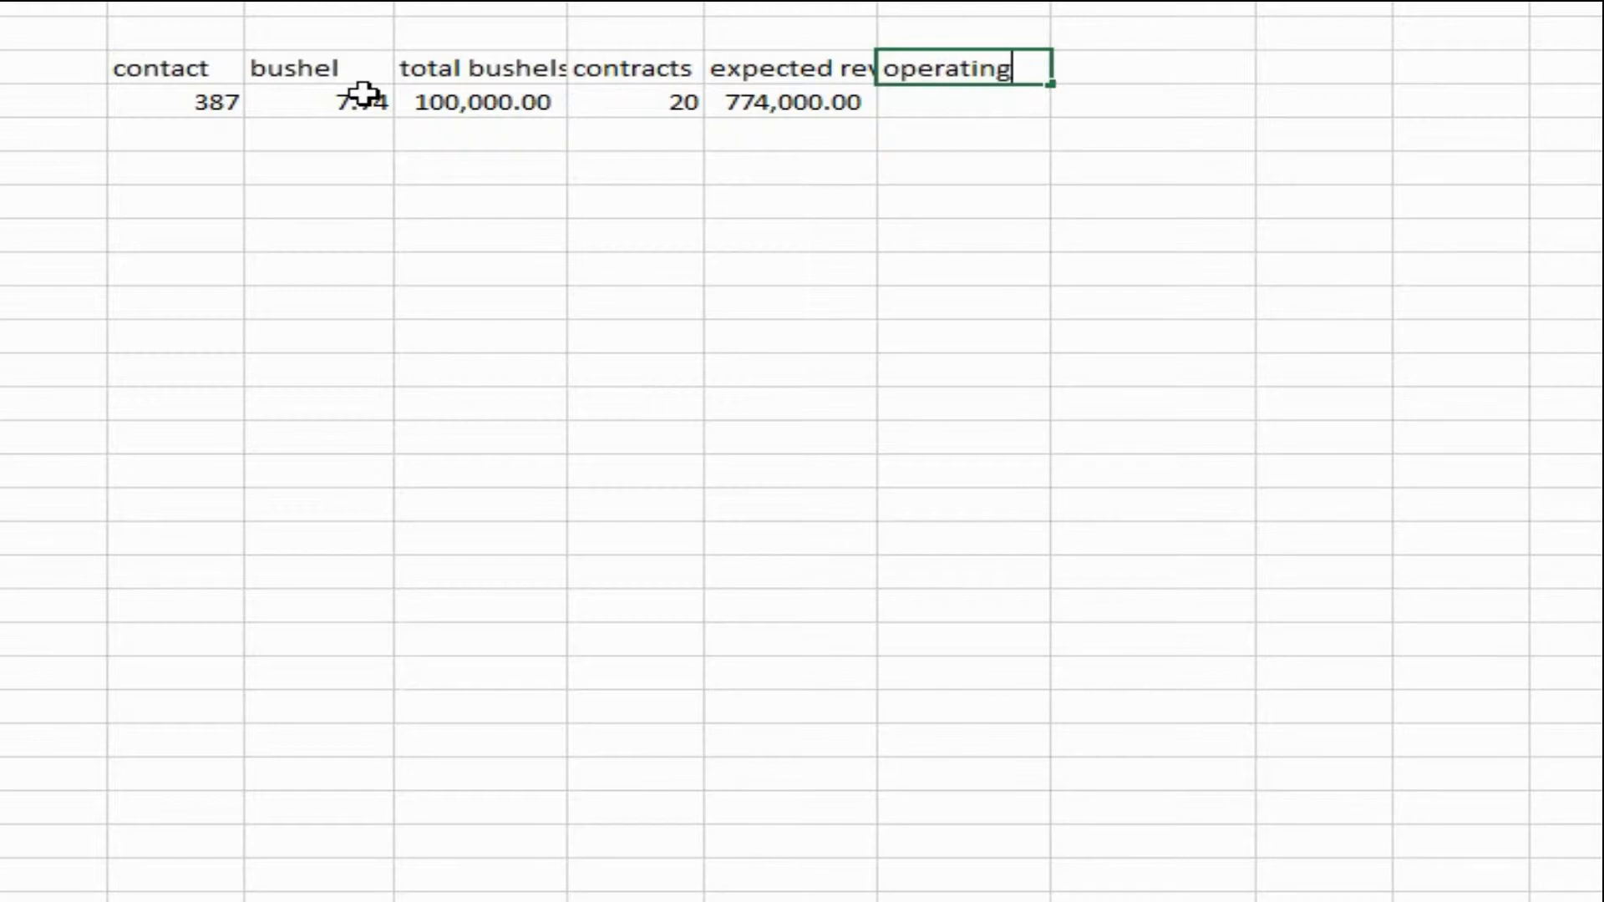
pyautogui.press('Return')
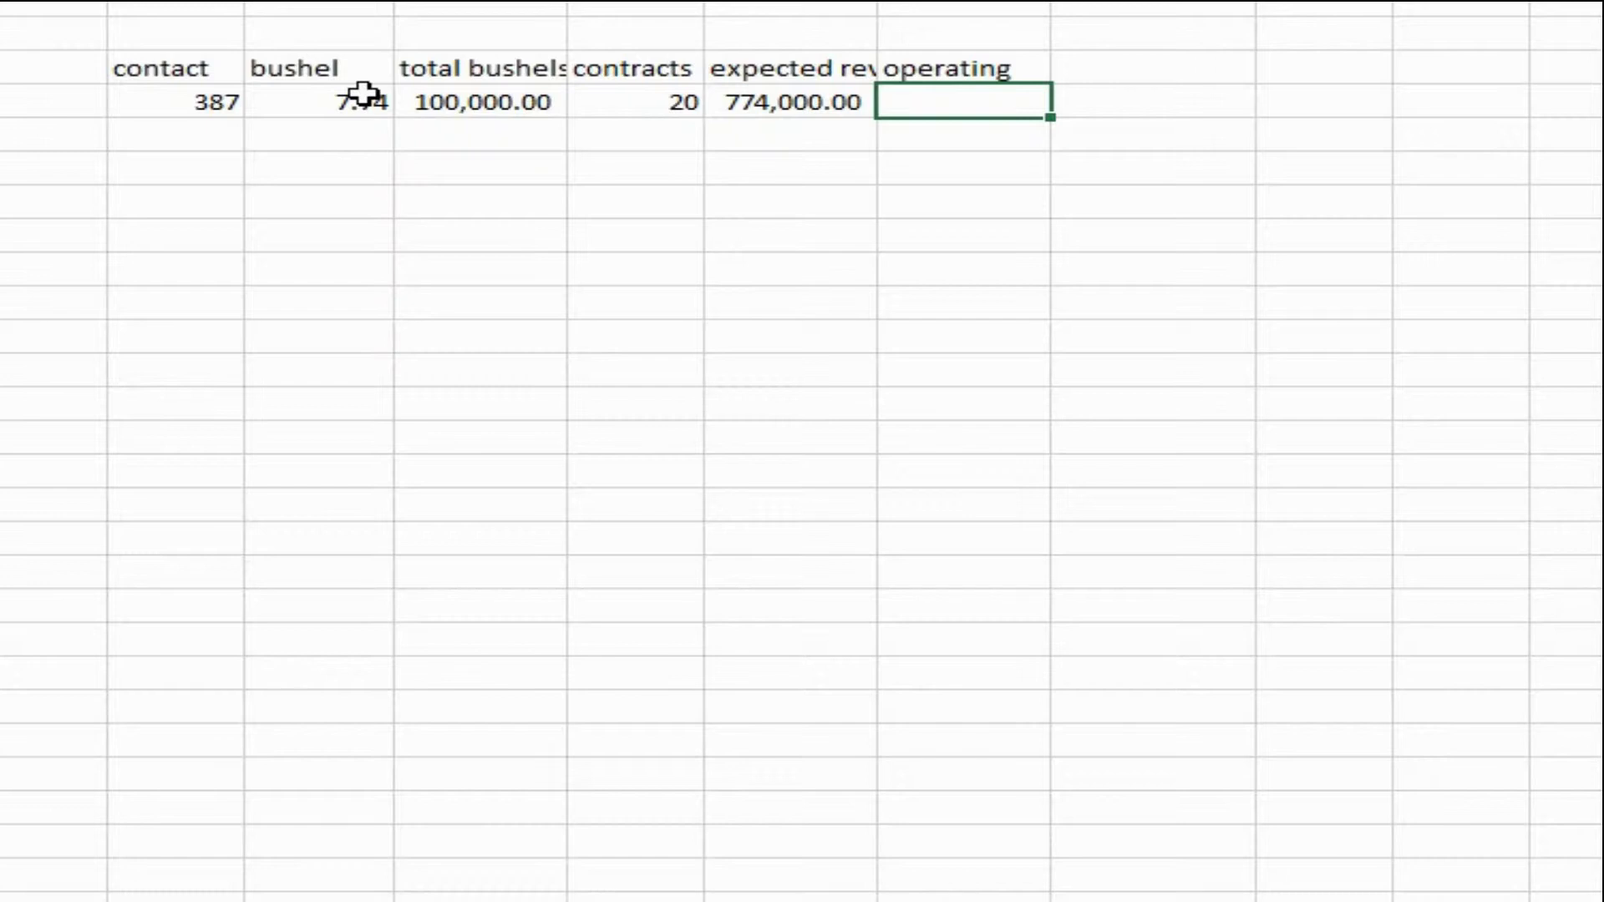
pyautogui.write('=')
pyautogui.press('Left')
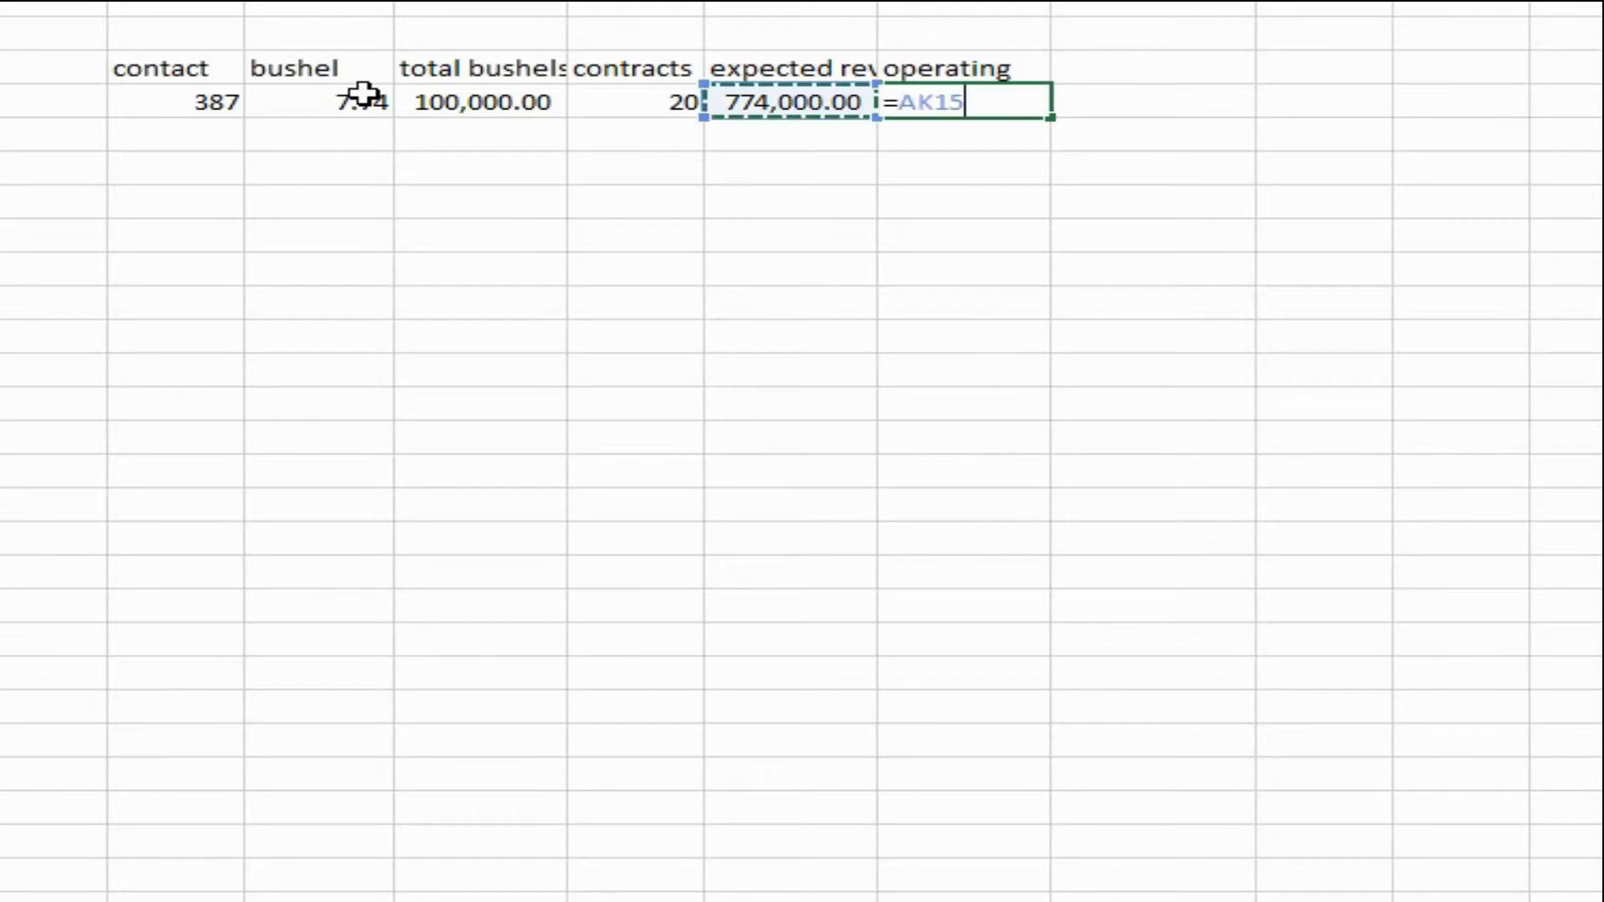
pyautogui.write('*.95')
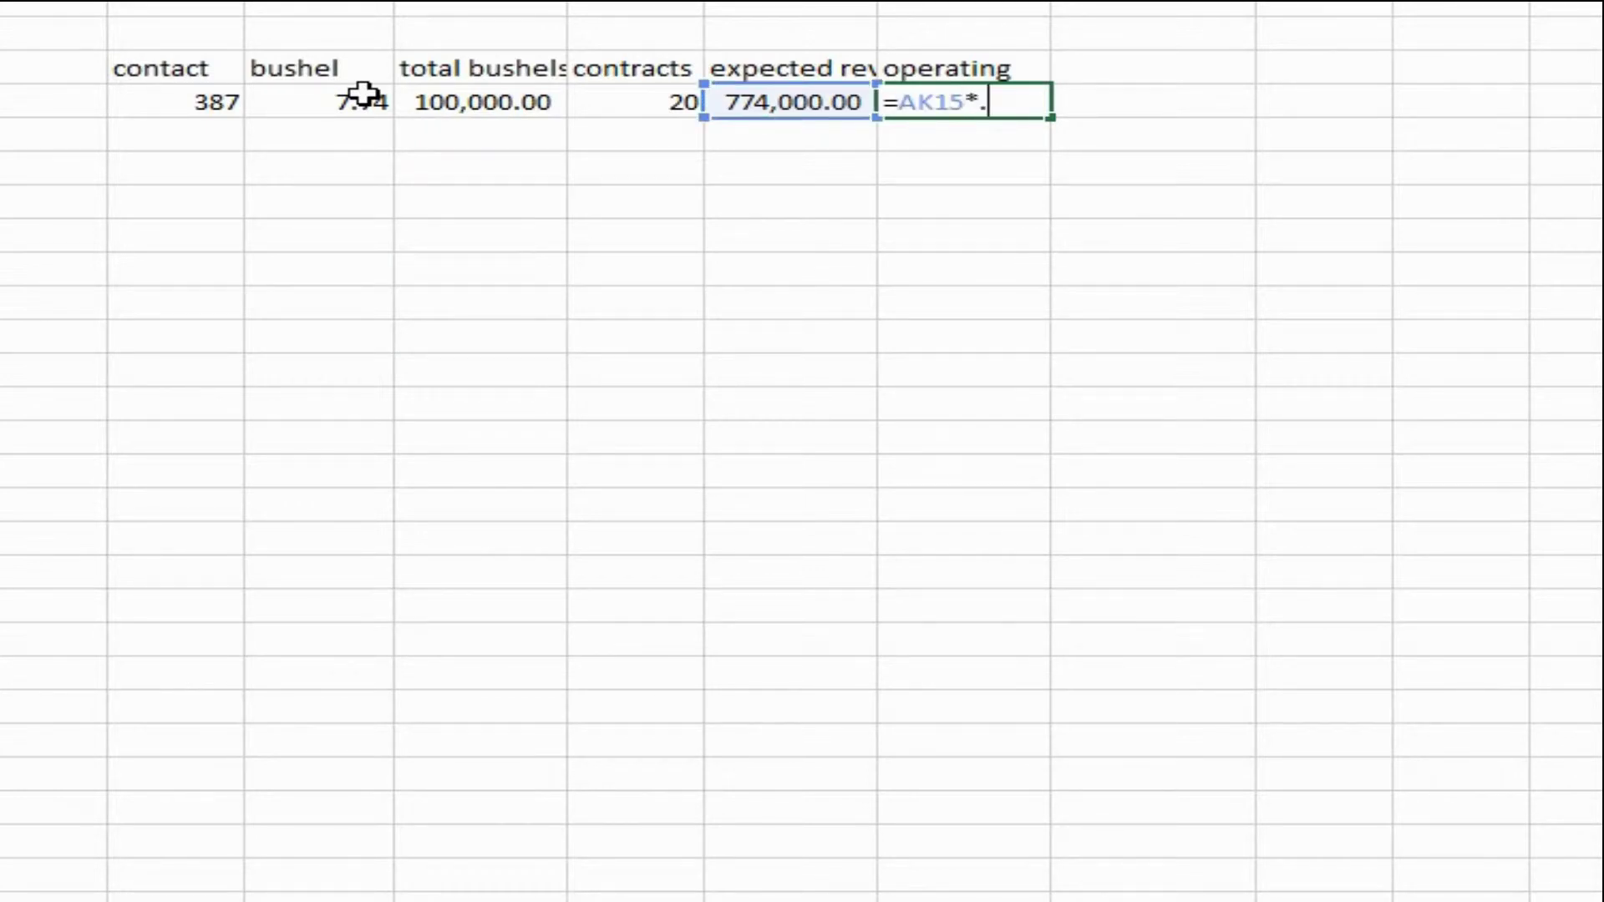
pyautogui.press('Return')
pyautogui.press('Up')
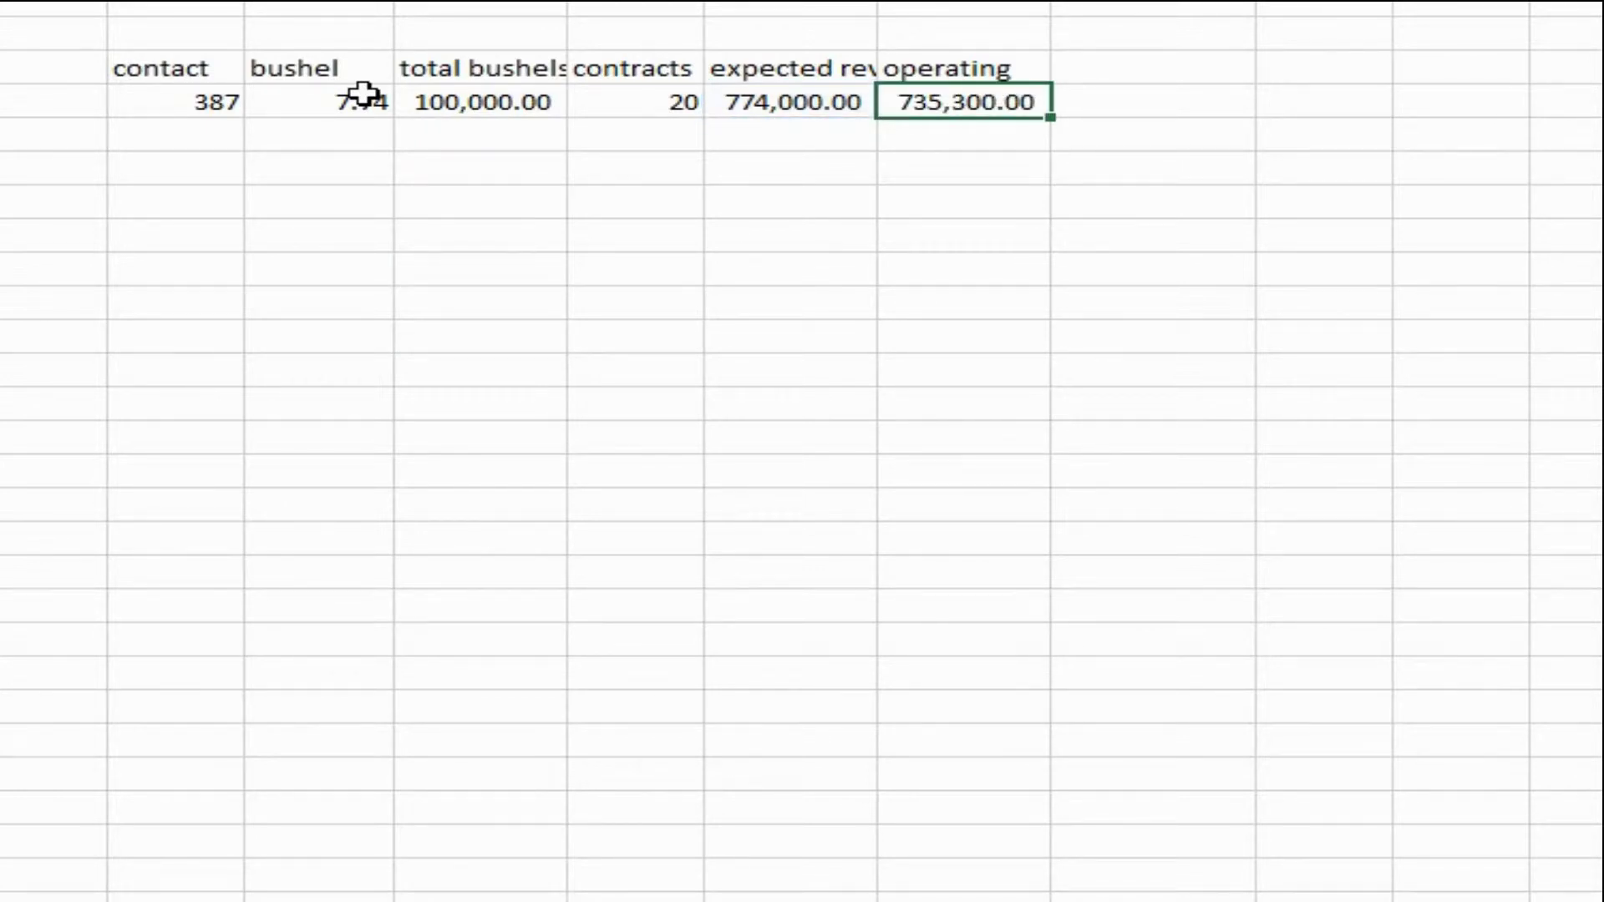
pyautogui.hotkey('ctrl', 'c')
pyautogui.hotkey('ctrl', 'alt', 'v')
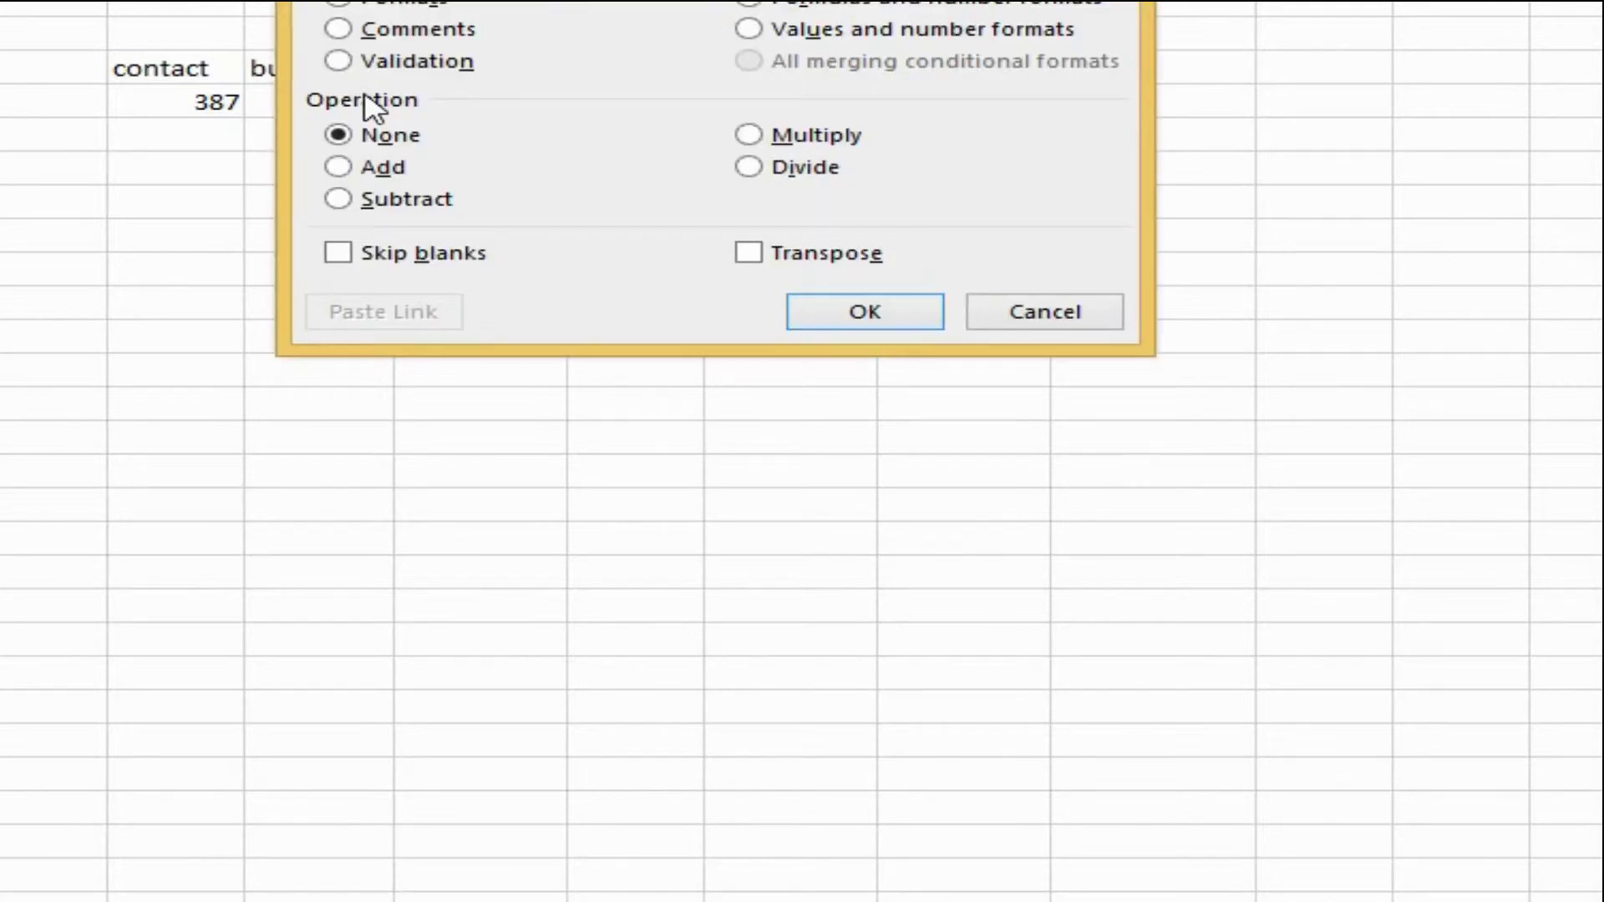
# Confirm Paste Special and add a 'cash profit' header beside operating
pyautogui.press('Return')
pyautogui.press('Up')
pyautogui.press('Down')
pyautogui.press('Right')
pyautogui.press('Up')
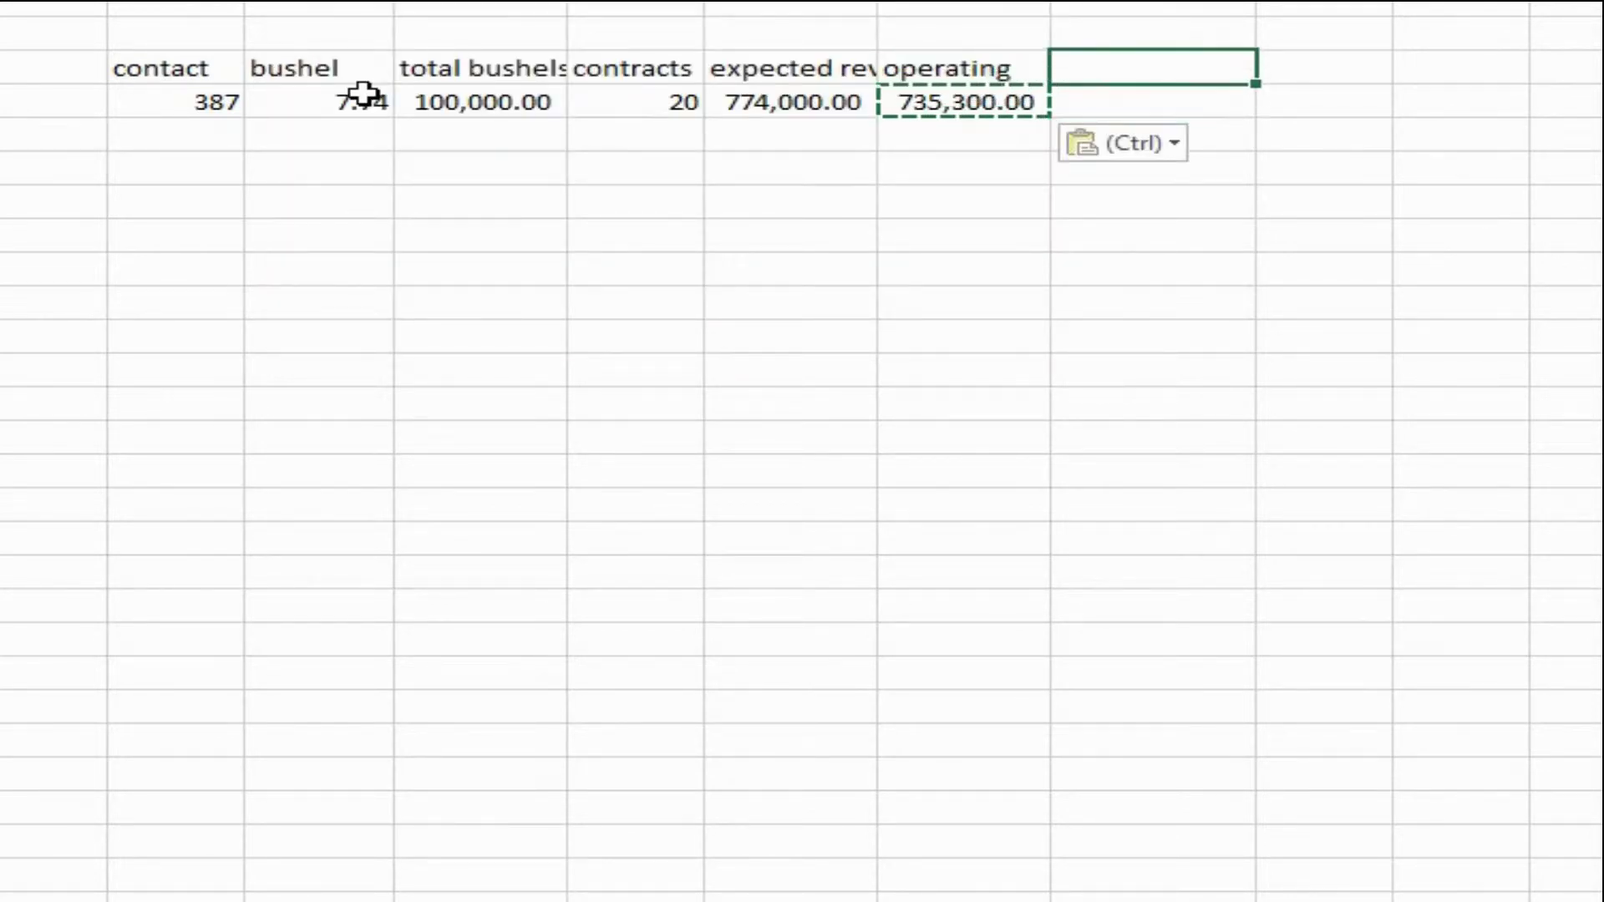
pyautogui.press('Escape')
pyautogui.write('phy')
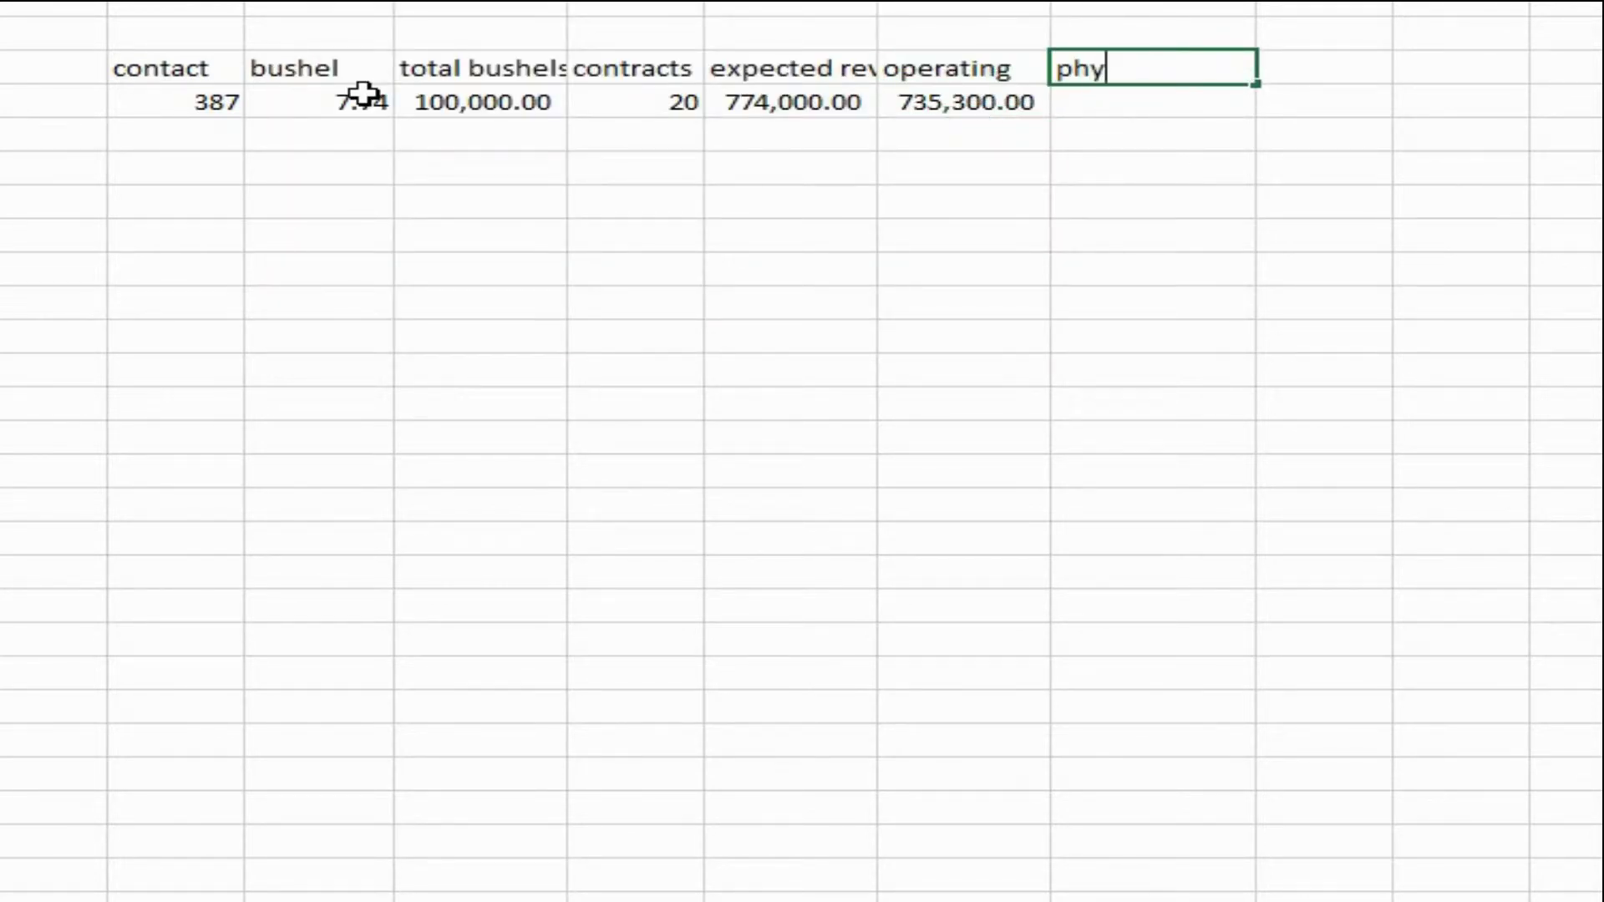
pyautogui.write('s')
pyautogui.press('BackSpace')
pyautogui.write('ical cahs')
pyautogui.press('BackSpace')
pyautogui.press('BackSpace')
pyautogui.press('BackSpace')
pyautogui.press('BackSpace')
pyautogui.write('pro')
pyautogui.press('BackSpace')
pyautogui.press('BackSpace')
pyautogui.press('BackSpace')
pyautogui.press('BackSpace')
pyautogui.press('BackSpace')
pyautogui.press('BackSpace')
pyautogui.press('BackSpace')
pyautogui.press('BackSpace')
pyautogui.press('BackSpace')
pyautogui.press('BackSpace')
pyautogui.press('BackSpace')
pyautogui.write('cash profit')
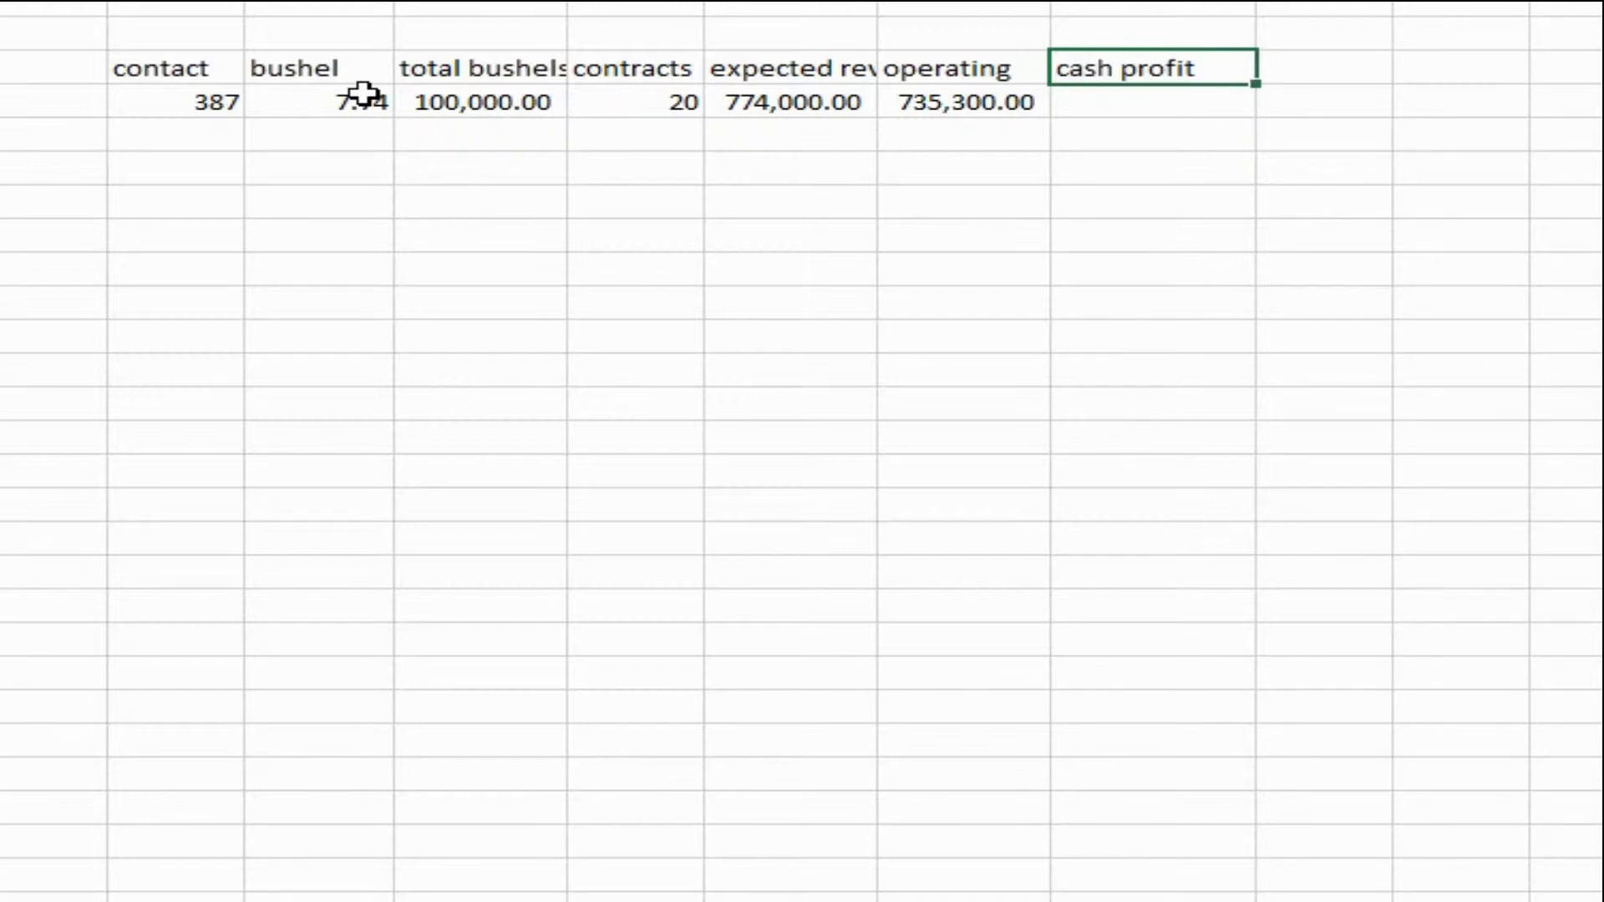
pyautogui.press('Return')
# Compute cash profit as expected revenue minus operating, giving 38,700.00
pyautogui.write('=')
pyautogui.press('Left')
pyautogui.press('Left')
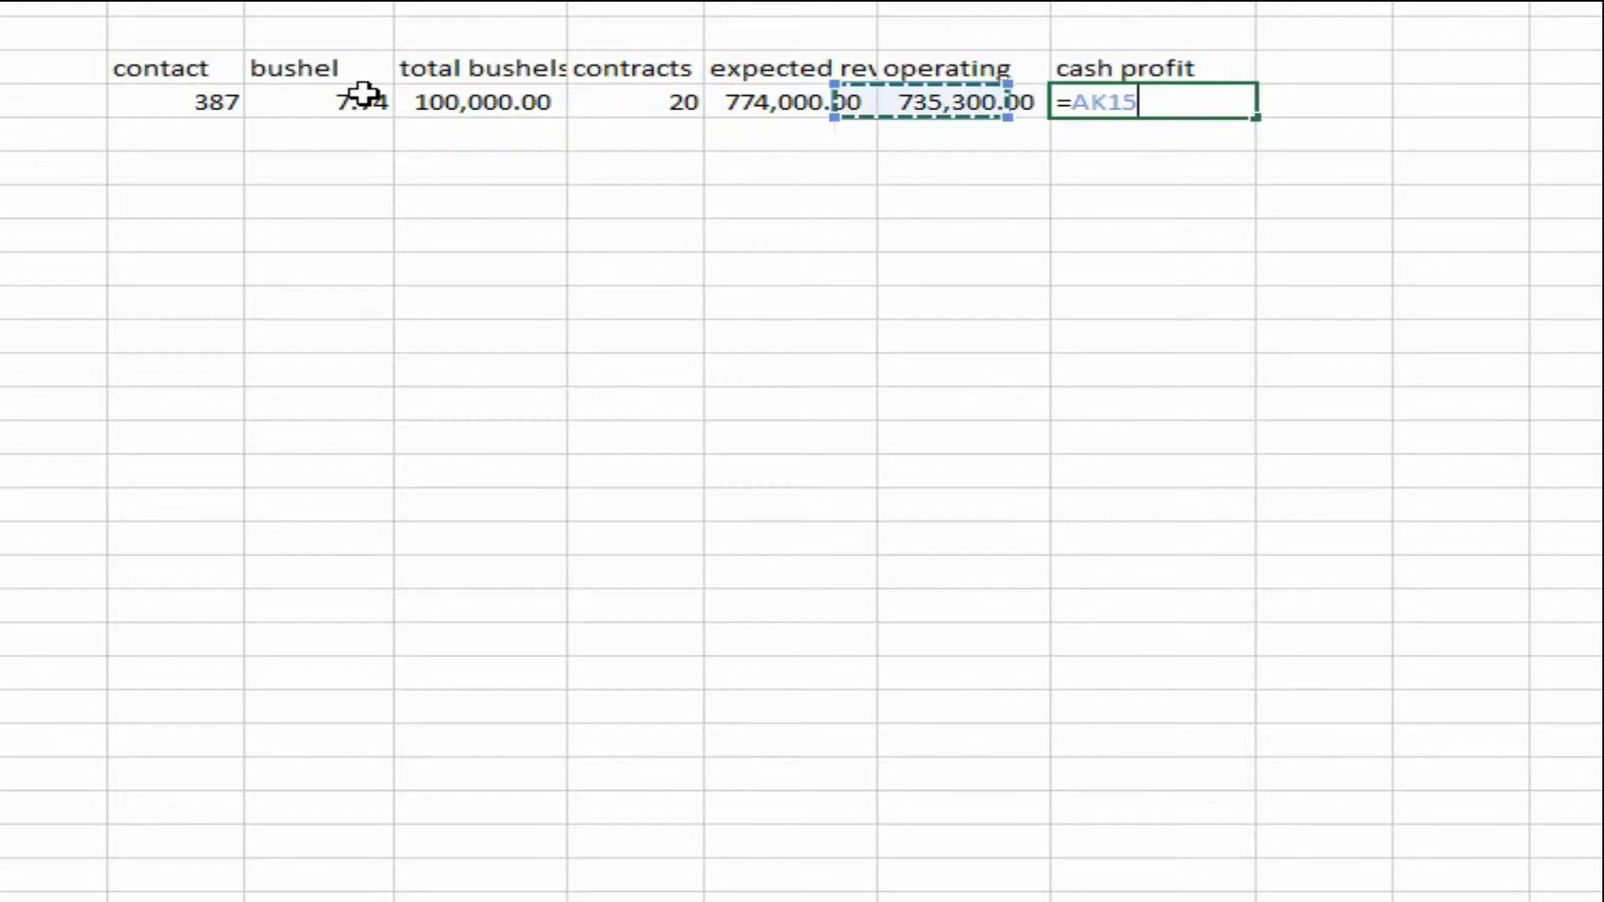
pyautogui.write('-')
pyautogui.press('Left')
pyautogui.press('Return')
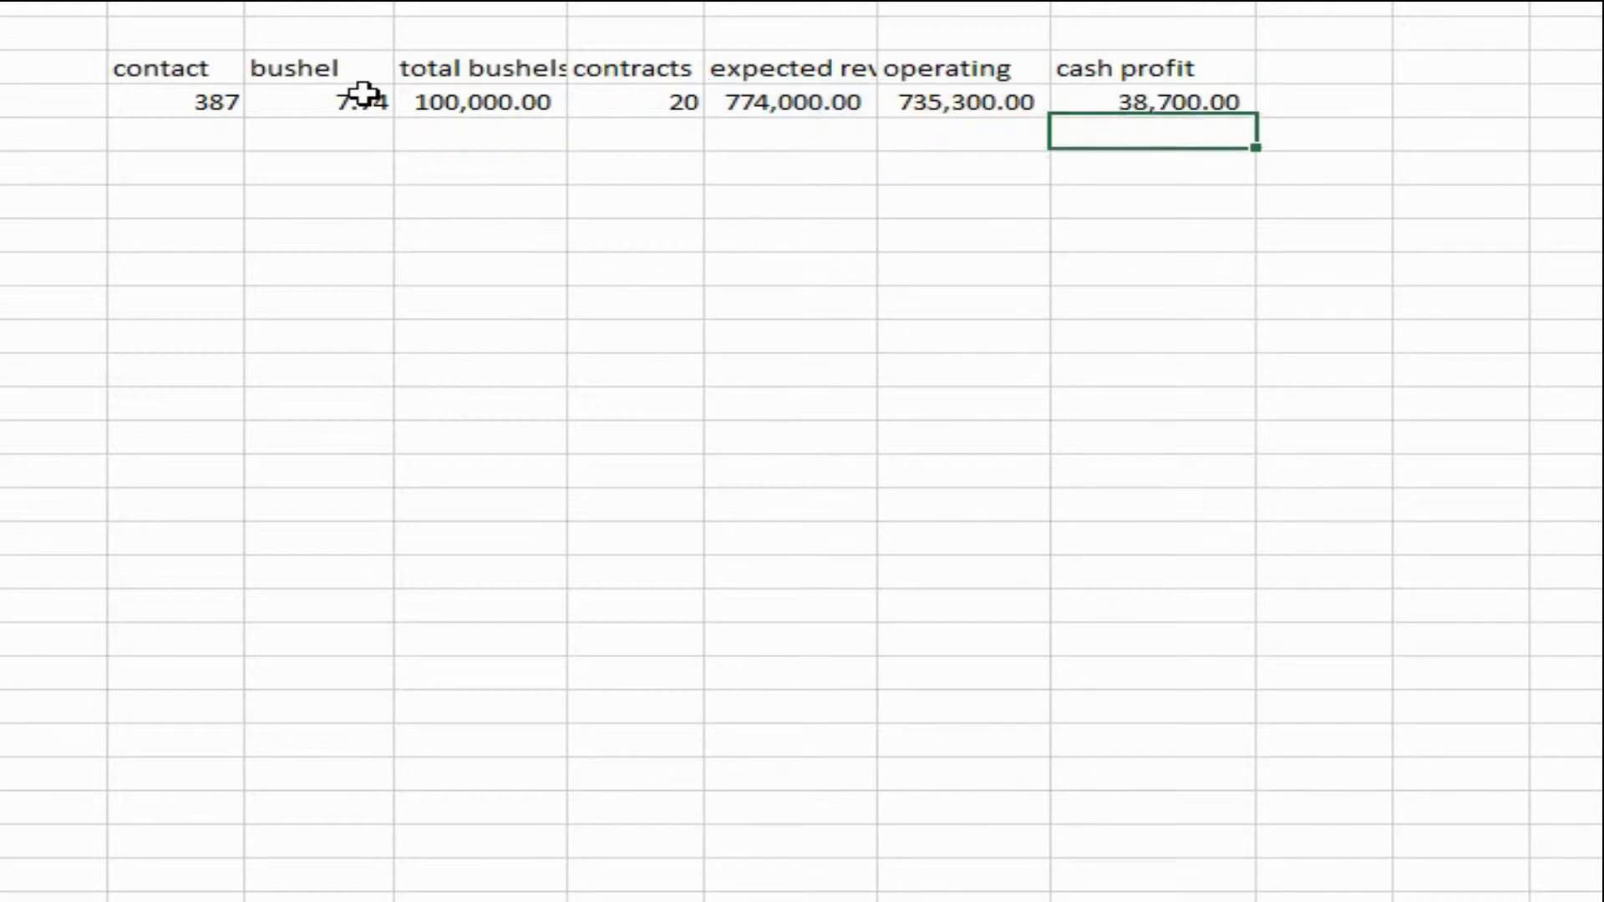
pyautogui.press('Up')
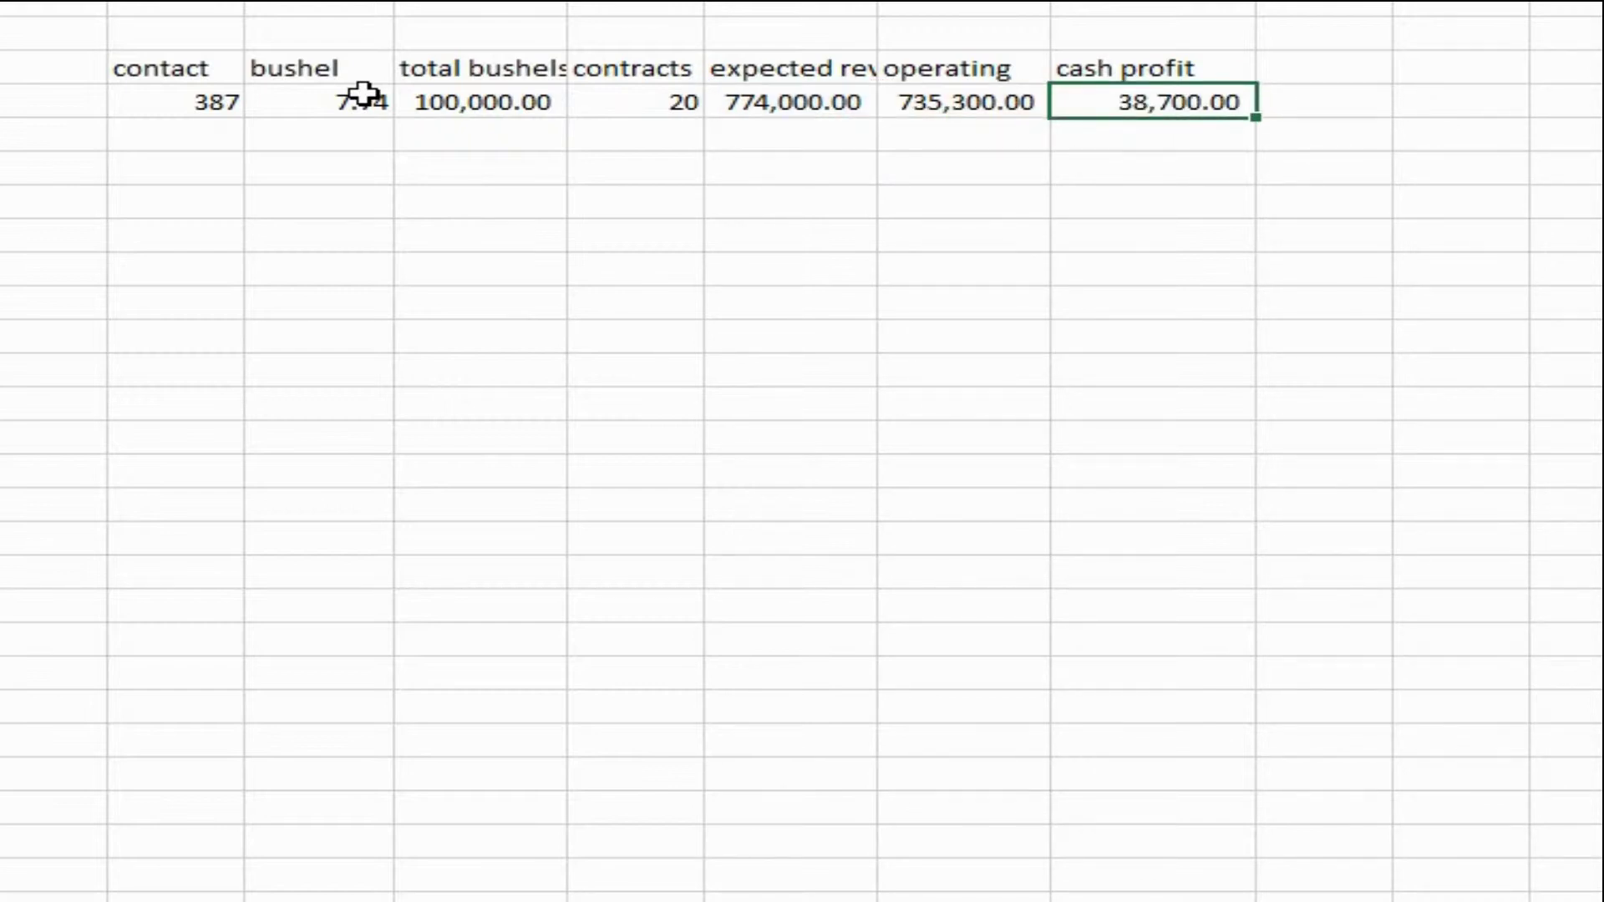
pyautogui.press('Right')
pyautogui.press('Up')
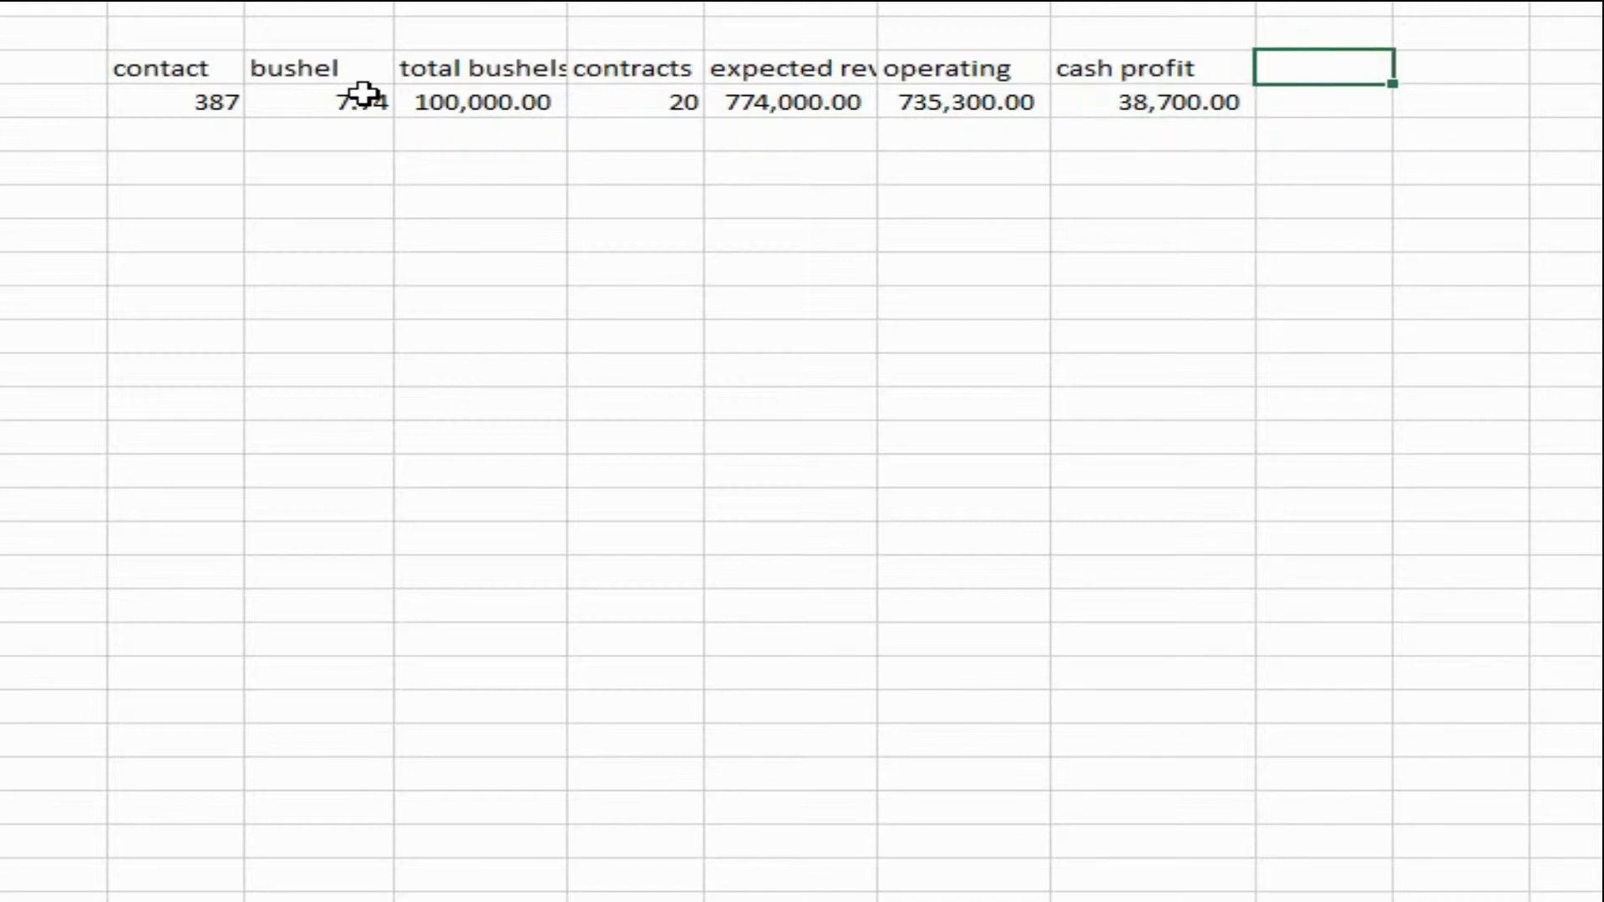
# Add a 'hedge cost' column with a value of 0
pyautogui.write('hedge')
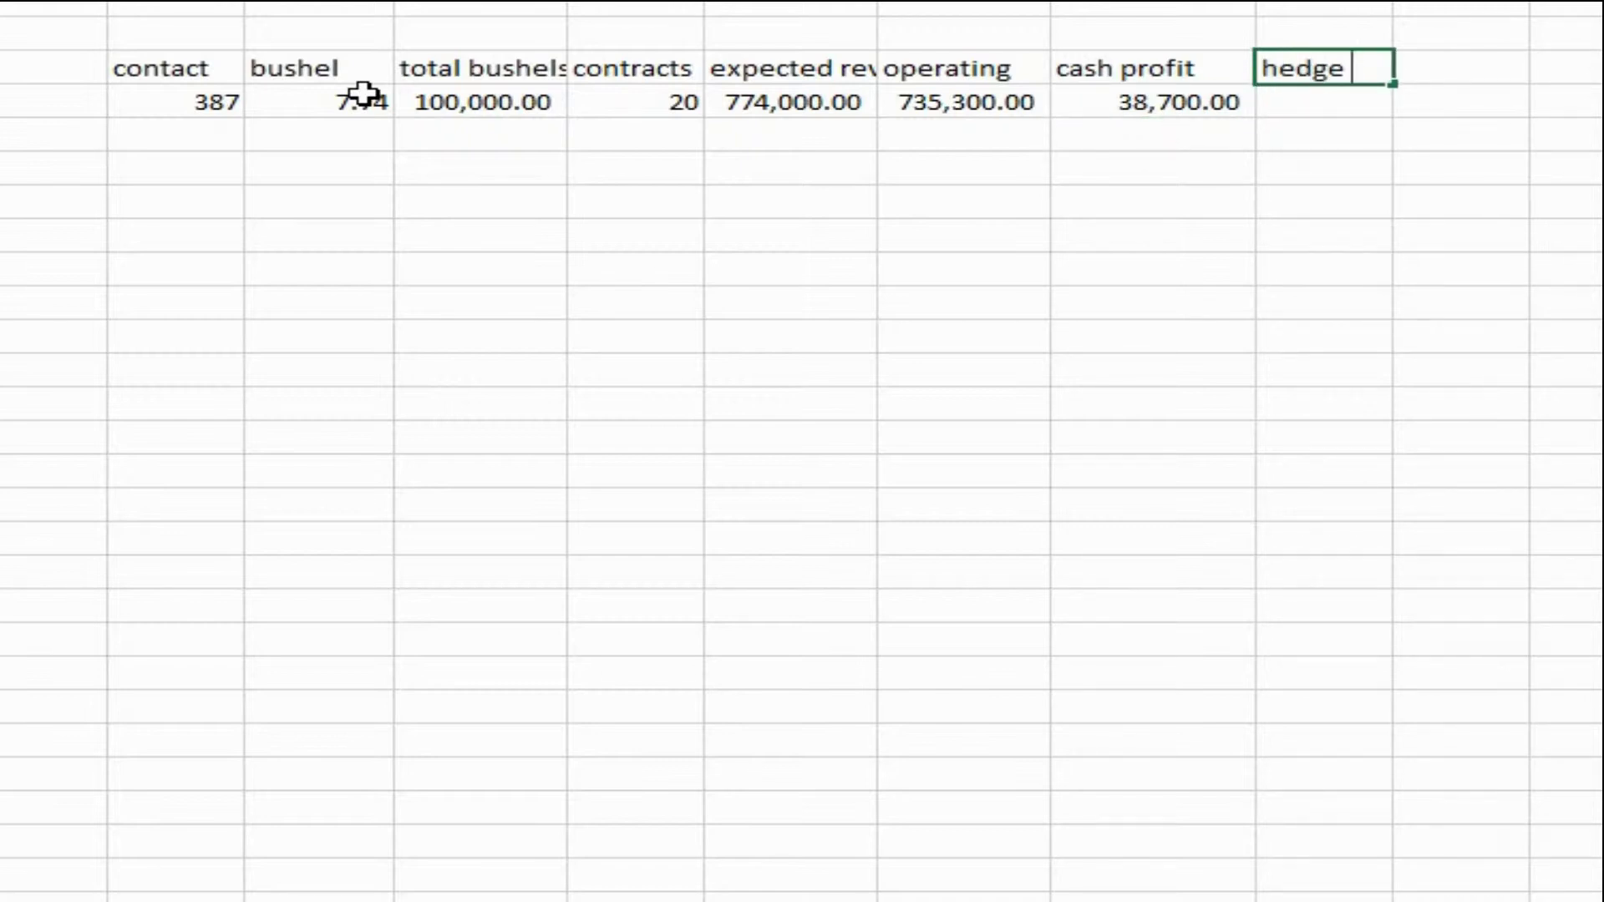
pyautogui.write(' c')
pyautogui.press('BackSpace')
pyautogui.write('cost')
pyautogui.press('Return')
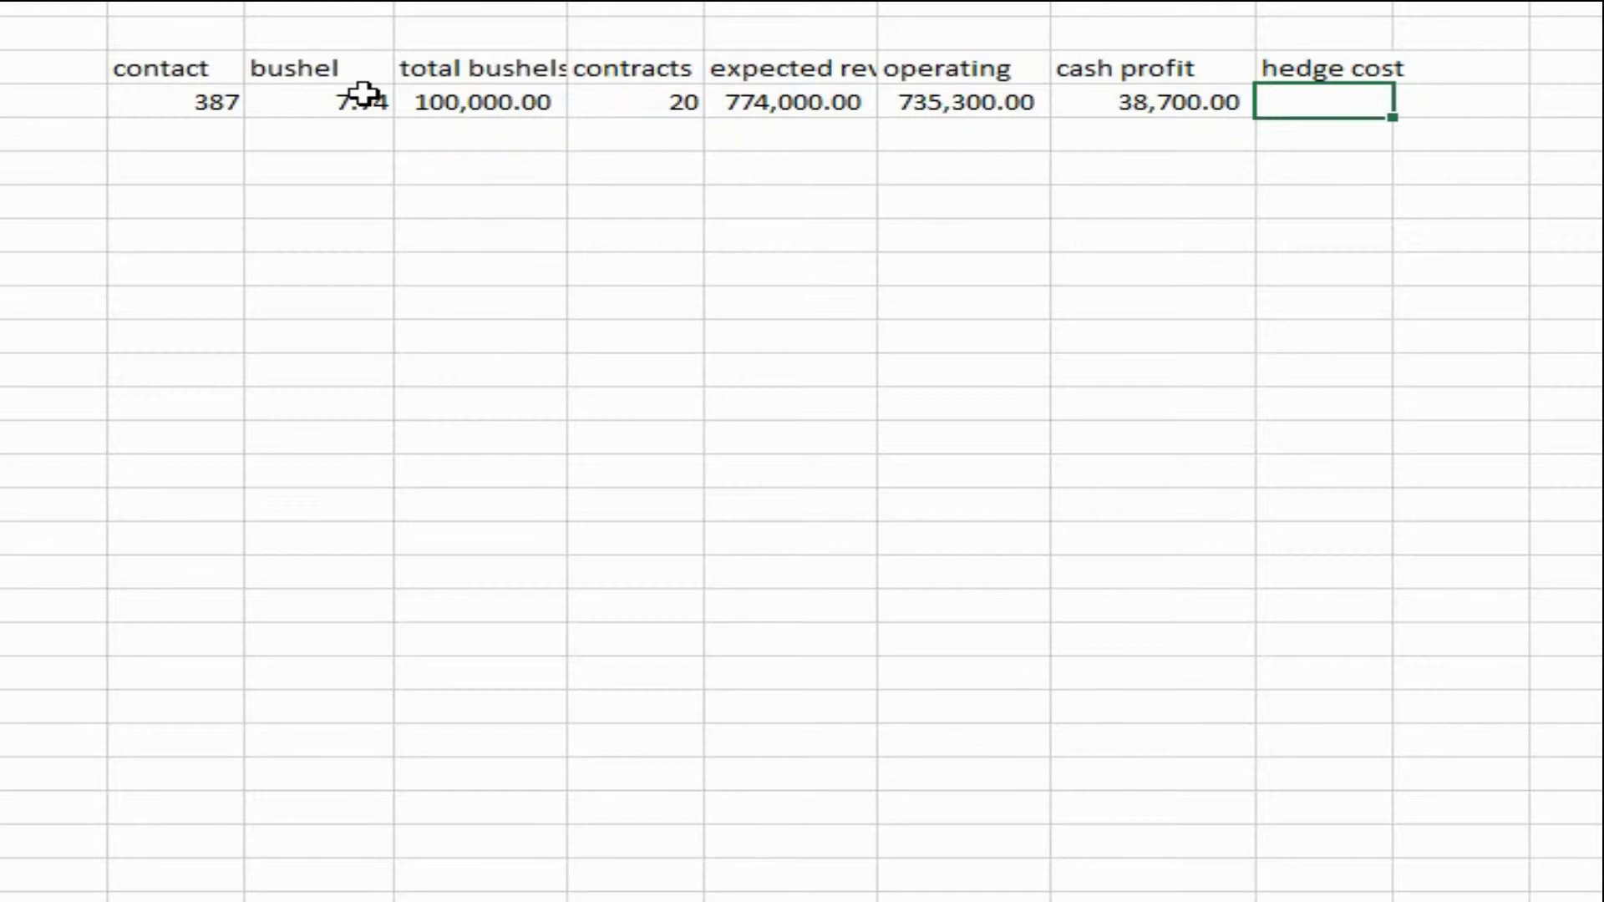
pyautogui.write('0')
pyautogui.press('Tab')
pyautogui.press('Left')
pyautogui.press('Left')
pyautogui.press('Left')
pyautogui.press('Left')
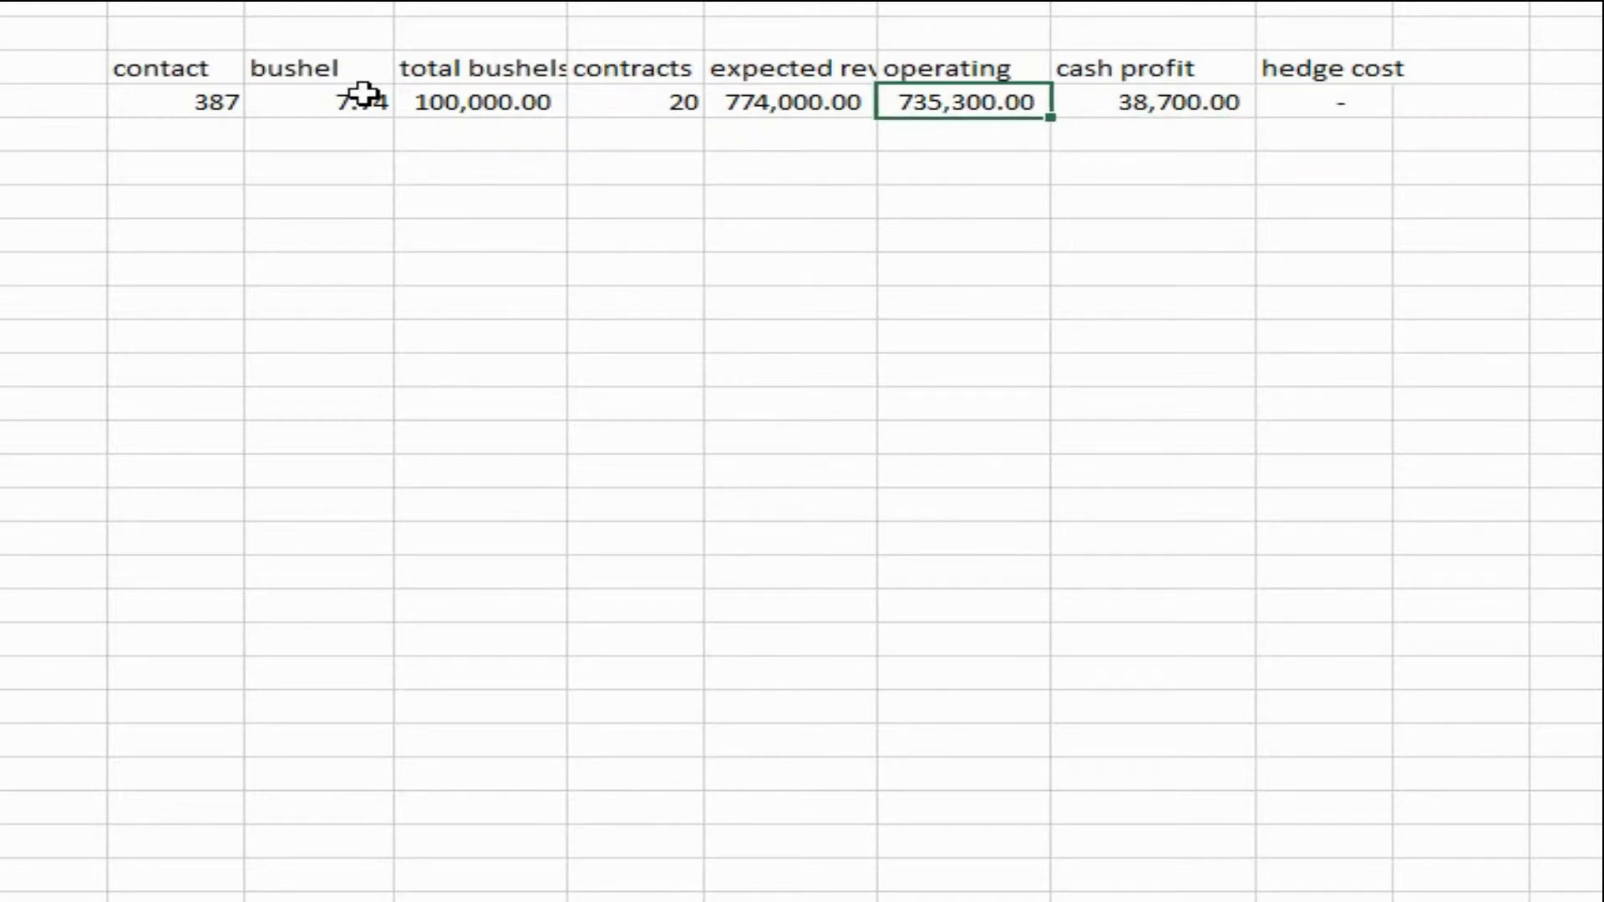
pyautogui.press('Right')
pyautogui.press('Right')
pyautogui.press('Right')
pyautogui.press('Right')
pyautogui.press('Up')
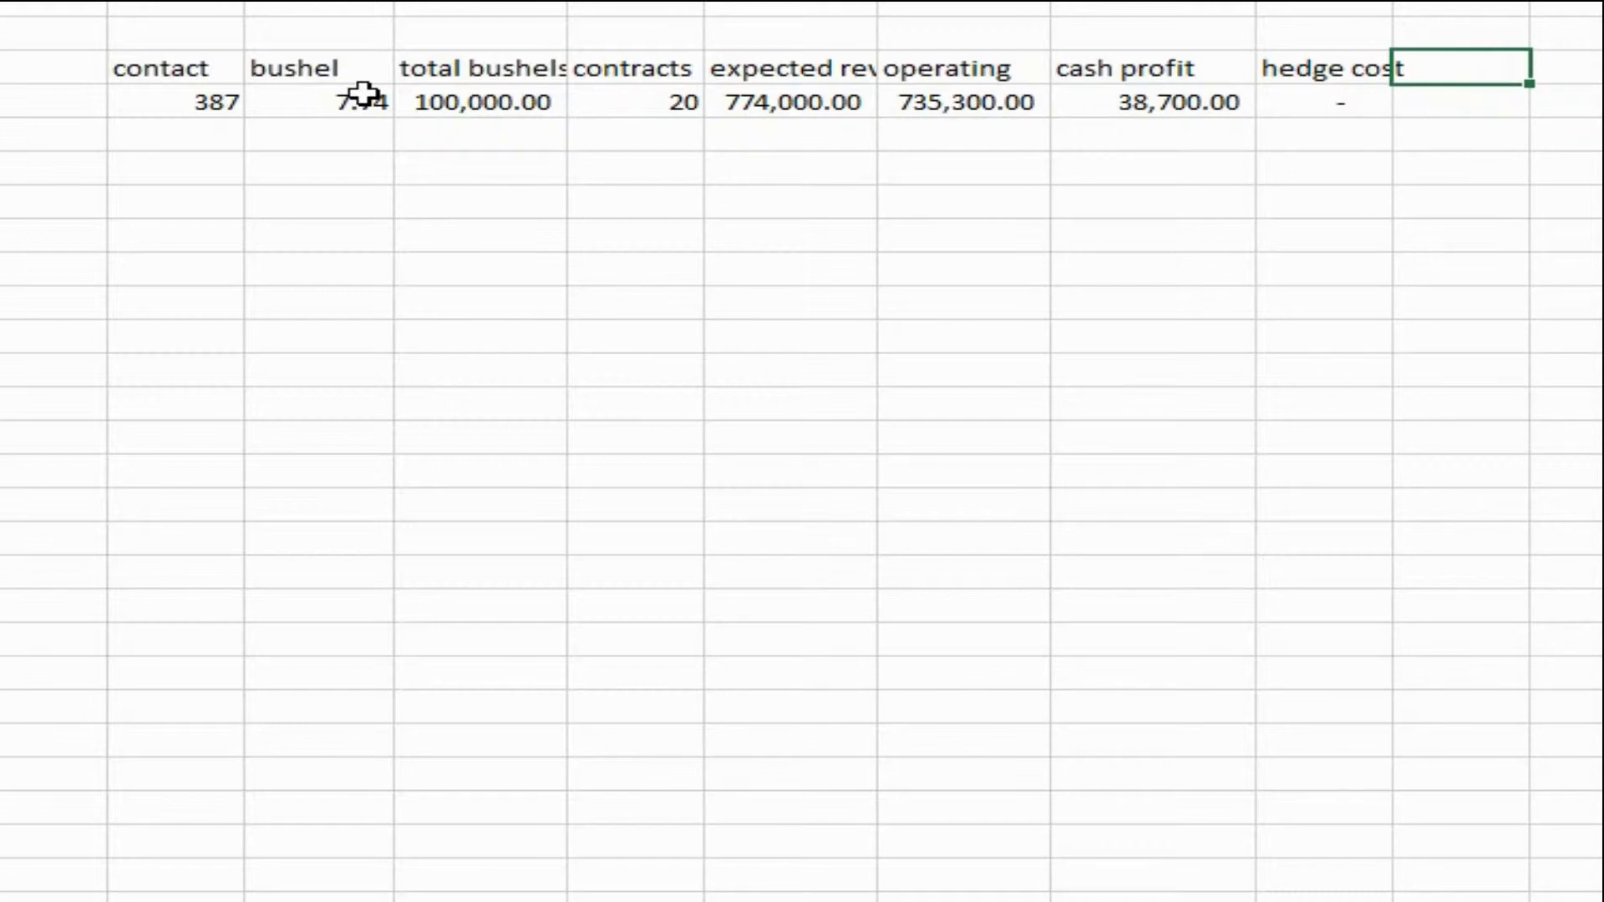
# Add a 'total' column computing cash profit minus hedge cost, giving 38,700.00
pyautogui.write('total')
pyautogui.press('Return')
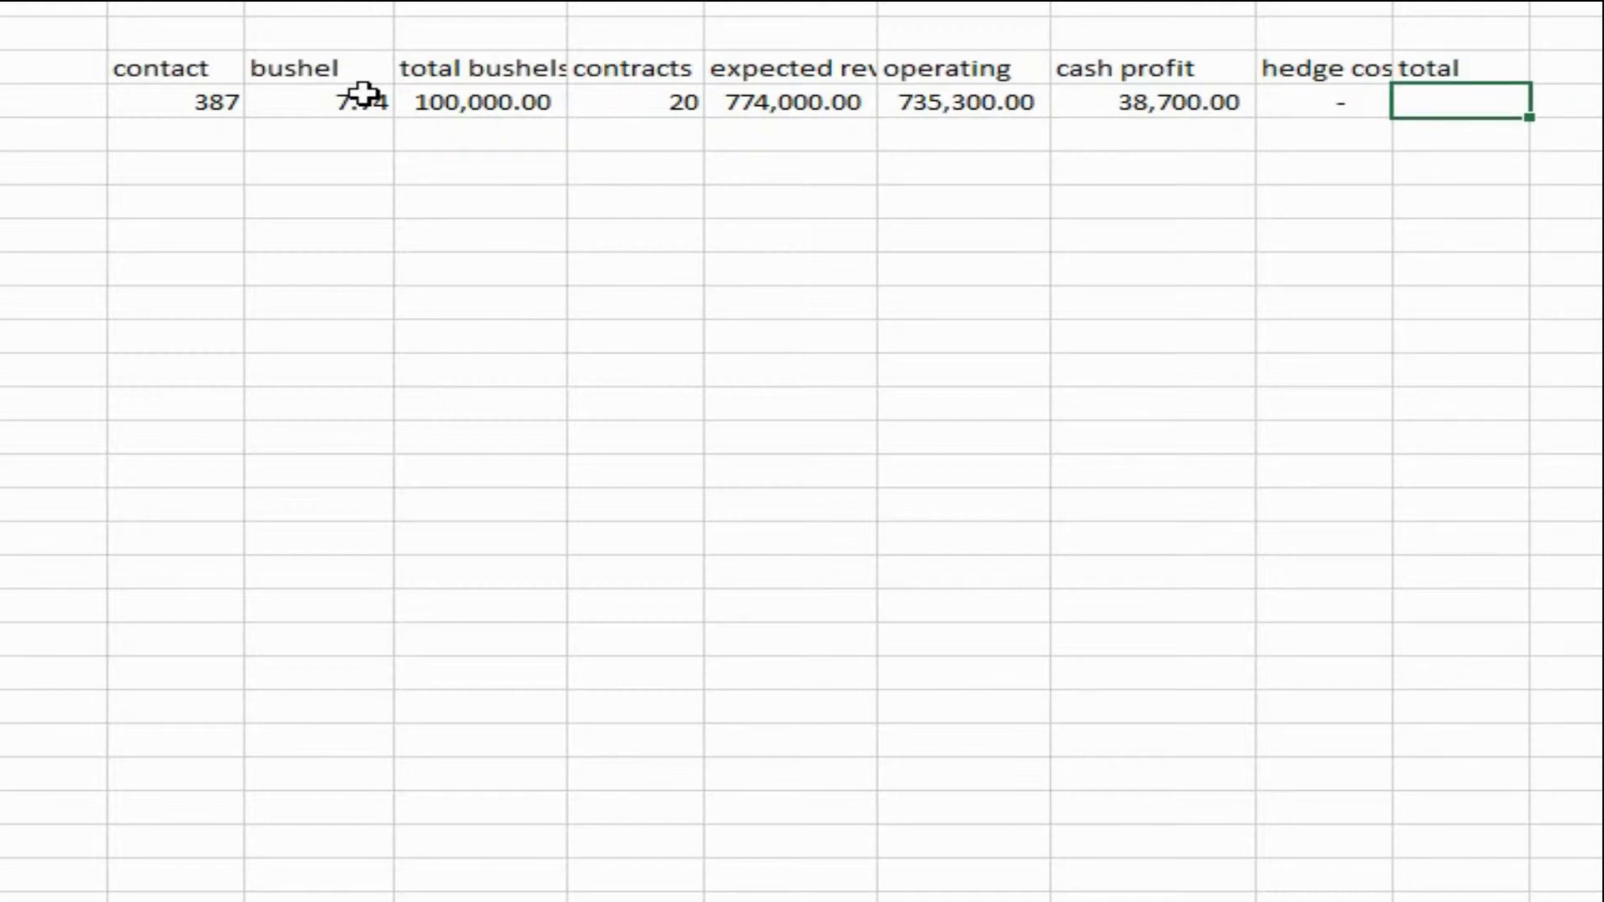
pyautogui.write('=')
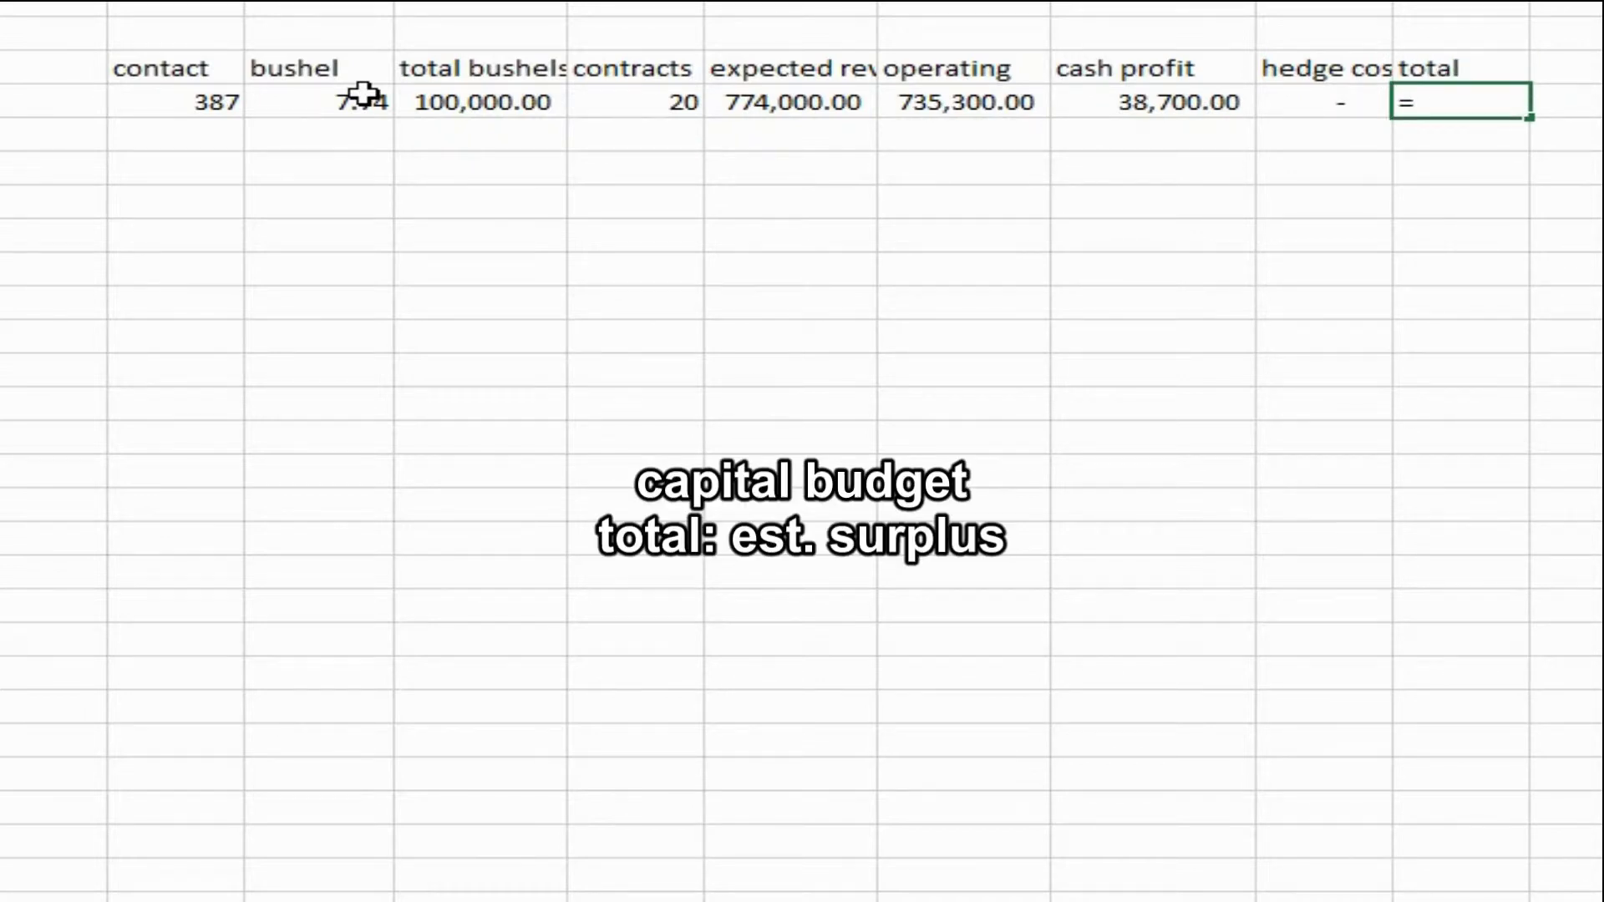
pyautogui.press('Left')
pyautogui.press('Left')
pyautogui.write('-')
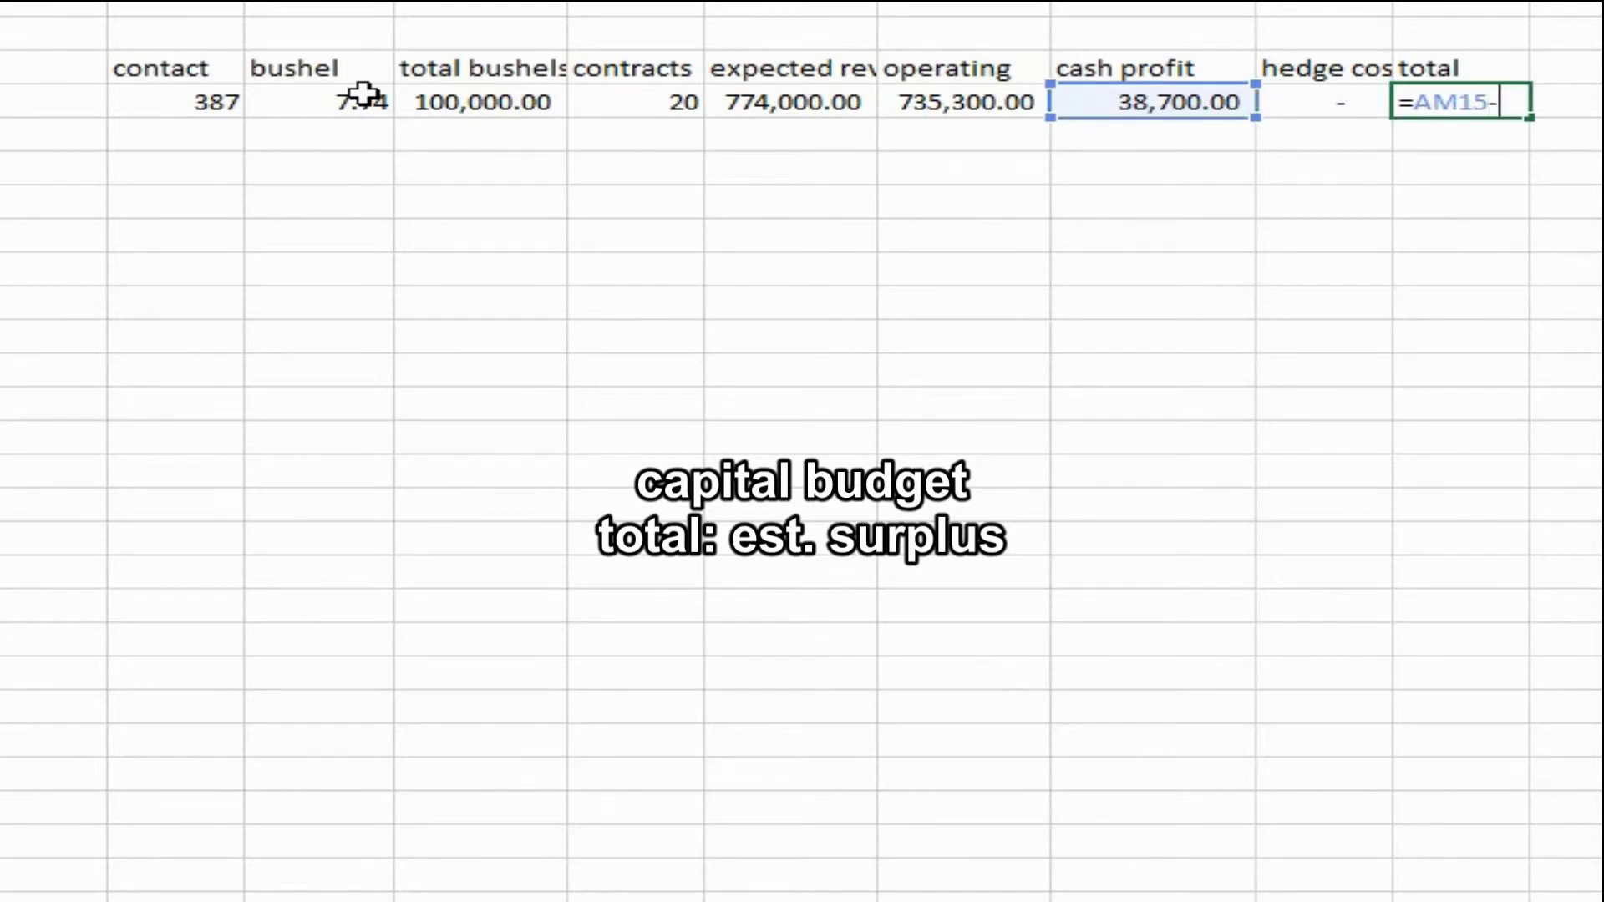
pyautogui.press('Left')
pyautogui.press('Return')
pyautogui.press('Up')
pyautogui.press('Left')
pyautogui.press('Left')
pyautogui.press('Left')
pyautogui.press('Up')
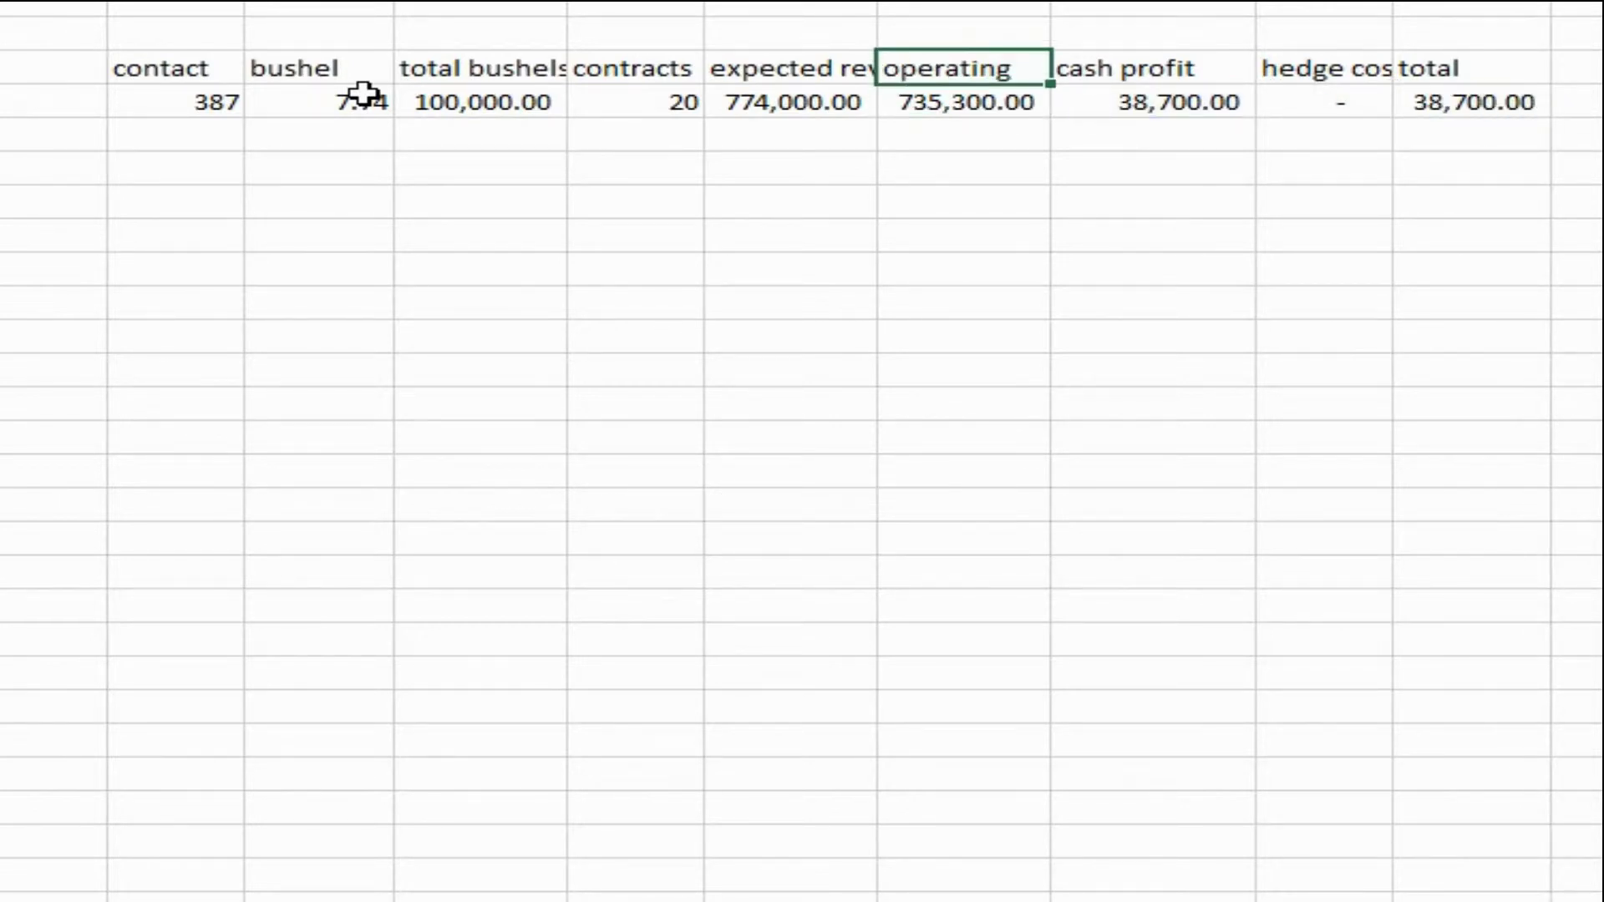
pyautogui.press('Up')
# Above operating, divide the operating amount by 100,000 to get 7.35 per bushel
pyautogui.write('=')
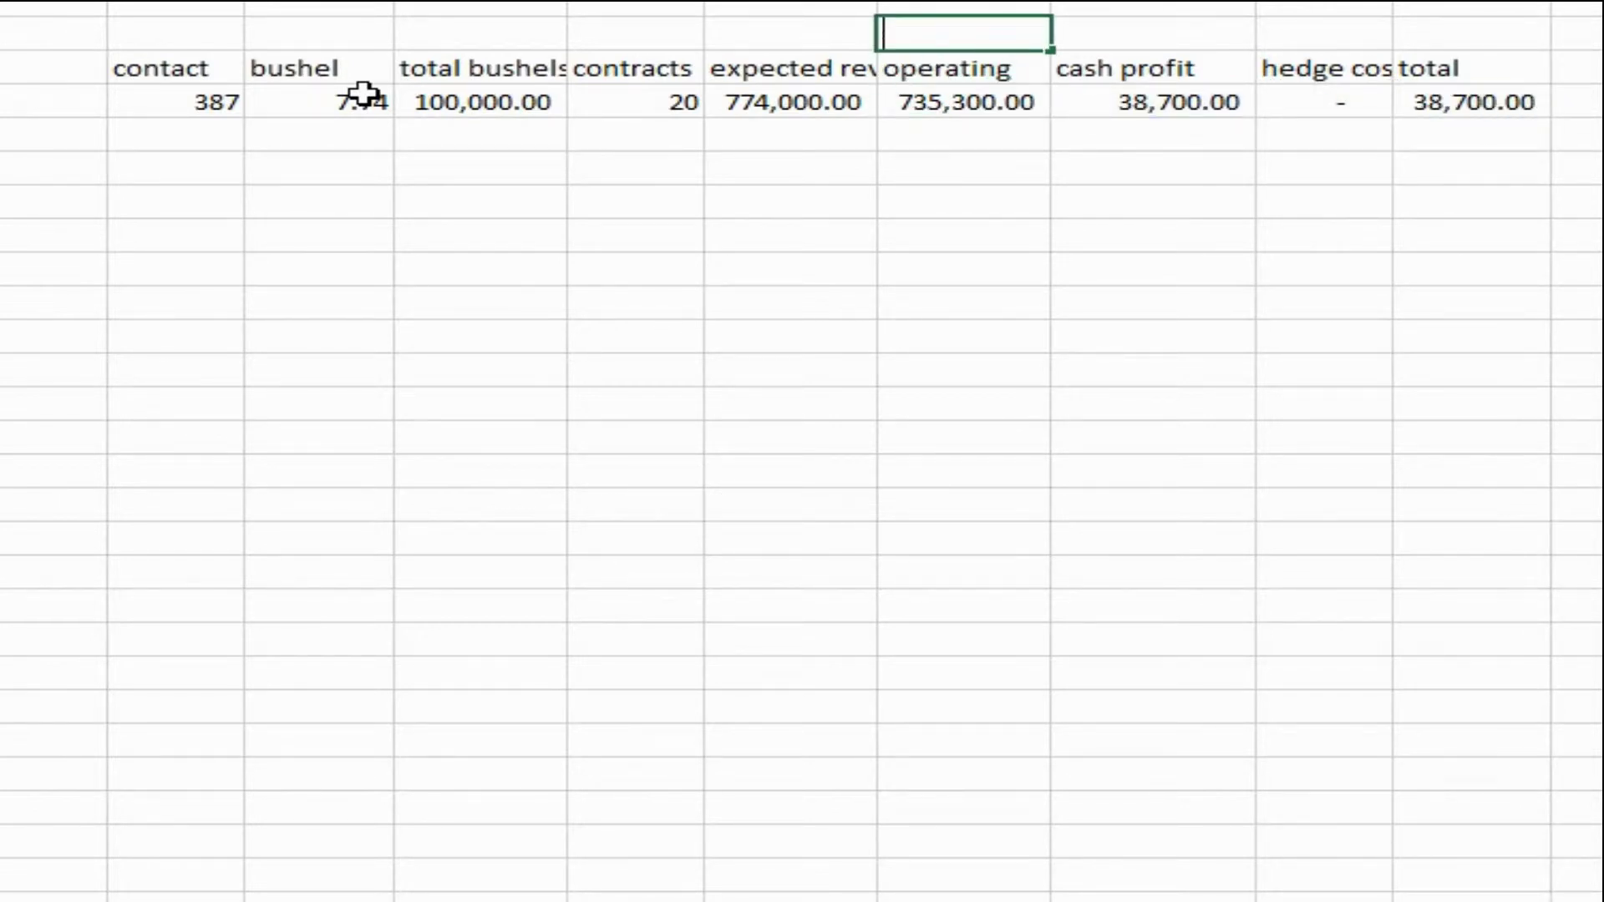
pyautogui.press('Down')
pyautogui.write('/50')
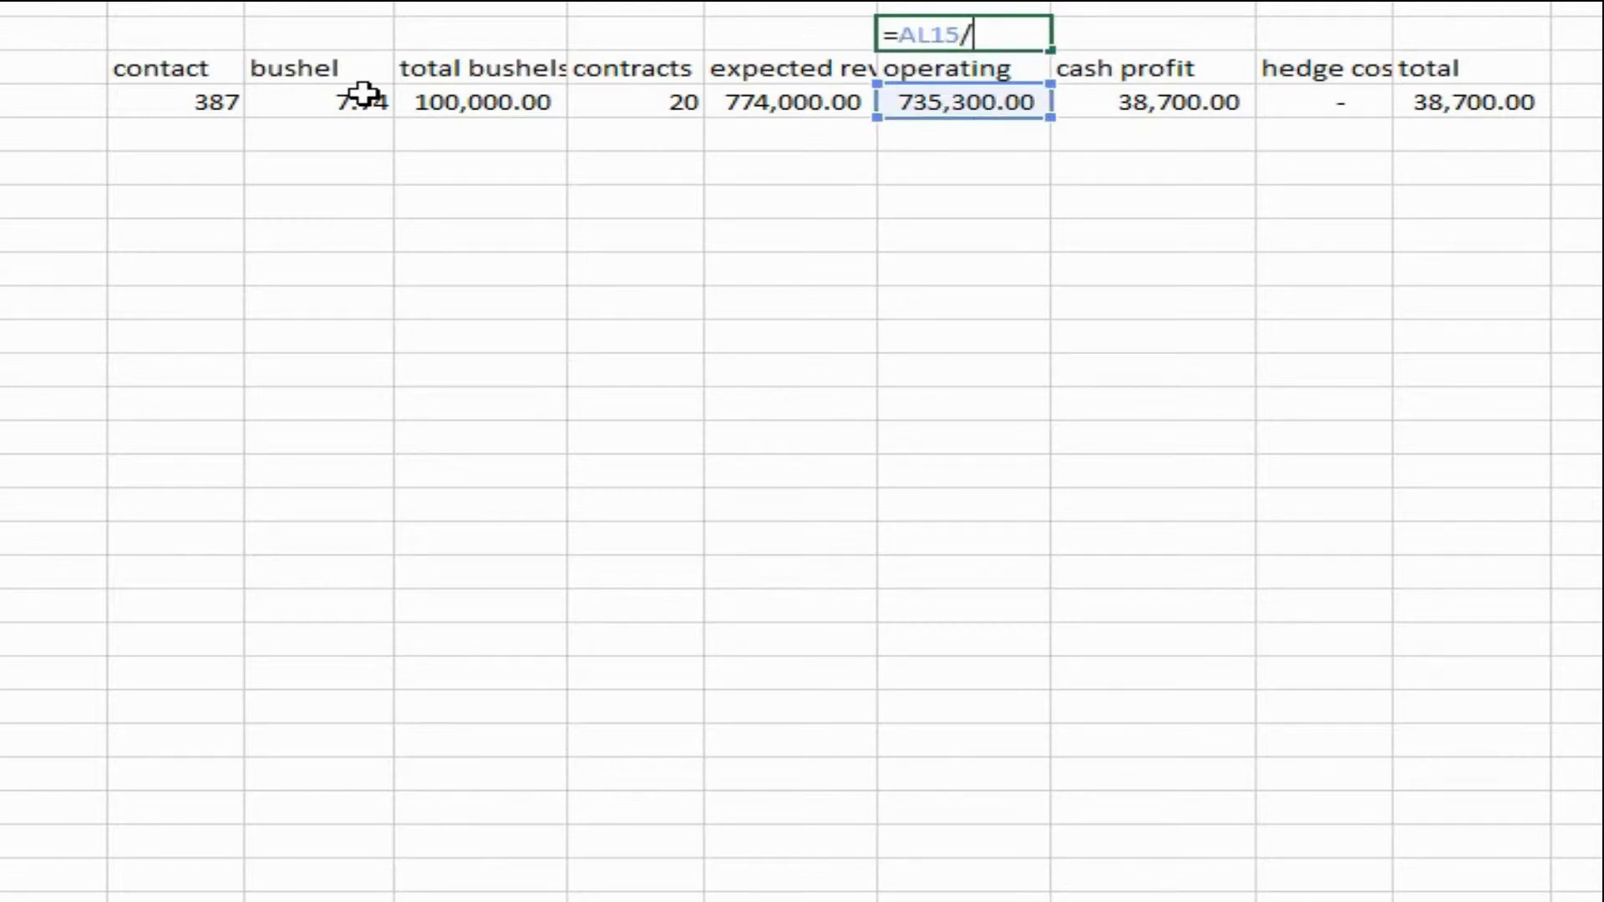
pyautogui.press('BackSpace')
pyautogui.press('BackSpace')
pyautogui.write('100,000')
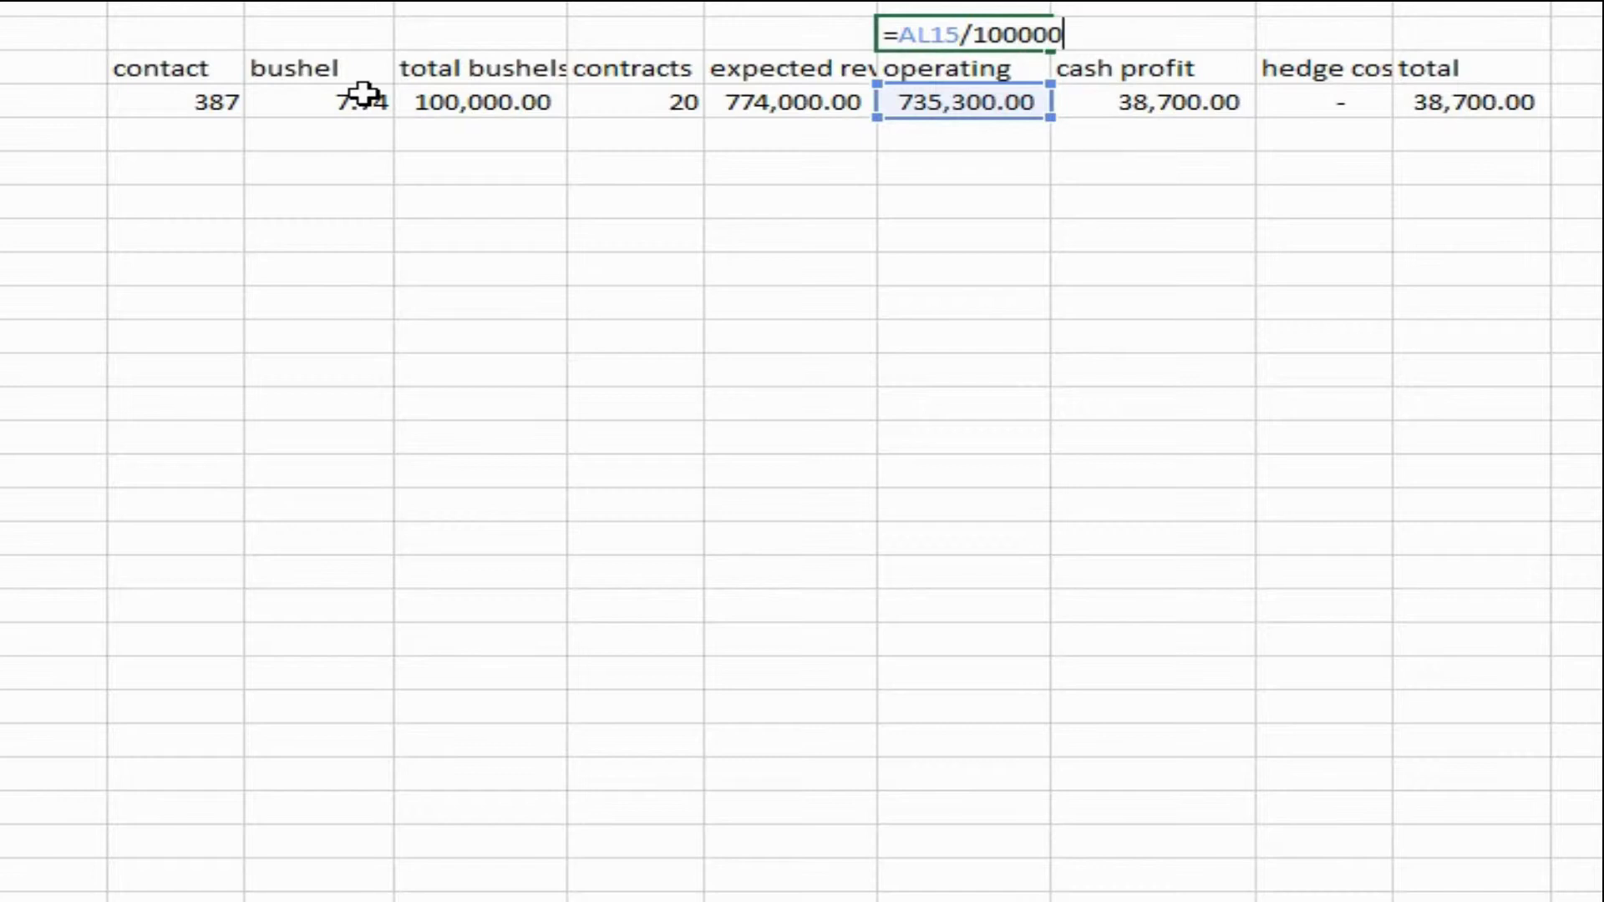
pyautogui.press('Return')
pyautogui.press('Up')
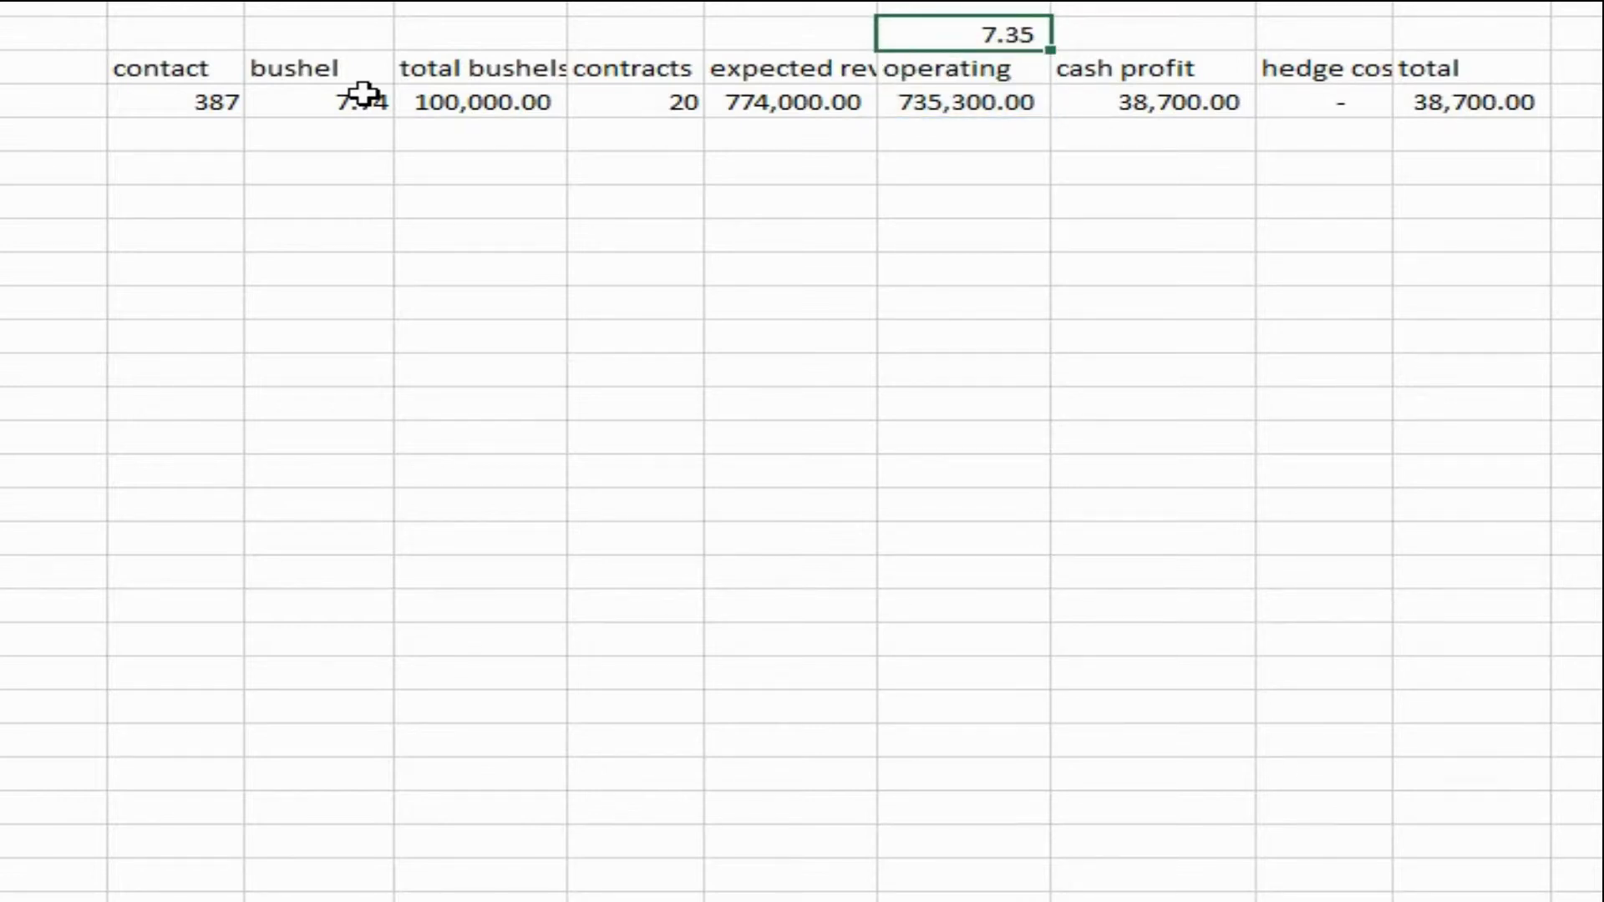
# In the adjacent cell enter =(AL13*5000)/100, giving 367.65
pyautogui.press('Right')
pyautogui.write('=AL13*5000')
pyautogui.press('Return')
pyautogui.press('Up')
pyautogui.press('F2')
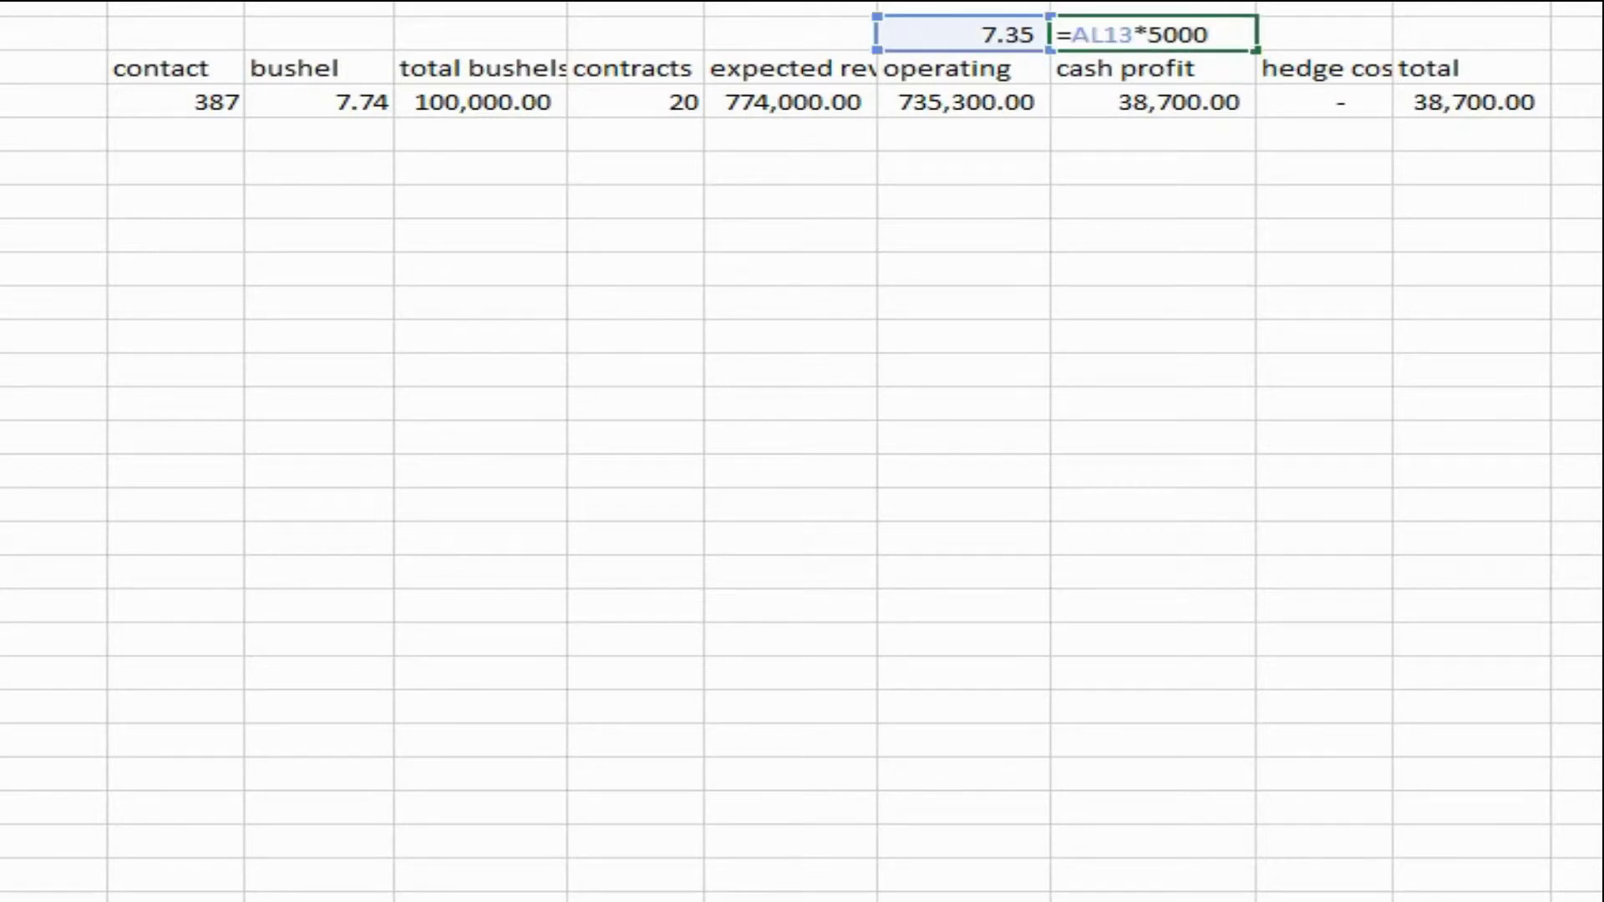
pyautogui.write(')')
pyautogui.press('Home')
pyautogui.press('Right')
pyautogui.write('(')
pyautogui.press('End')
pyautogui.write('/100')
pyautogui.press('Return')
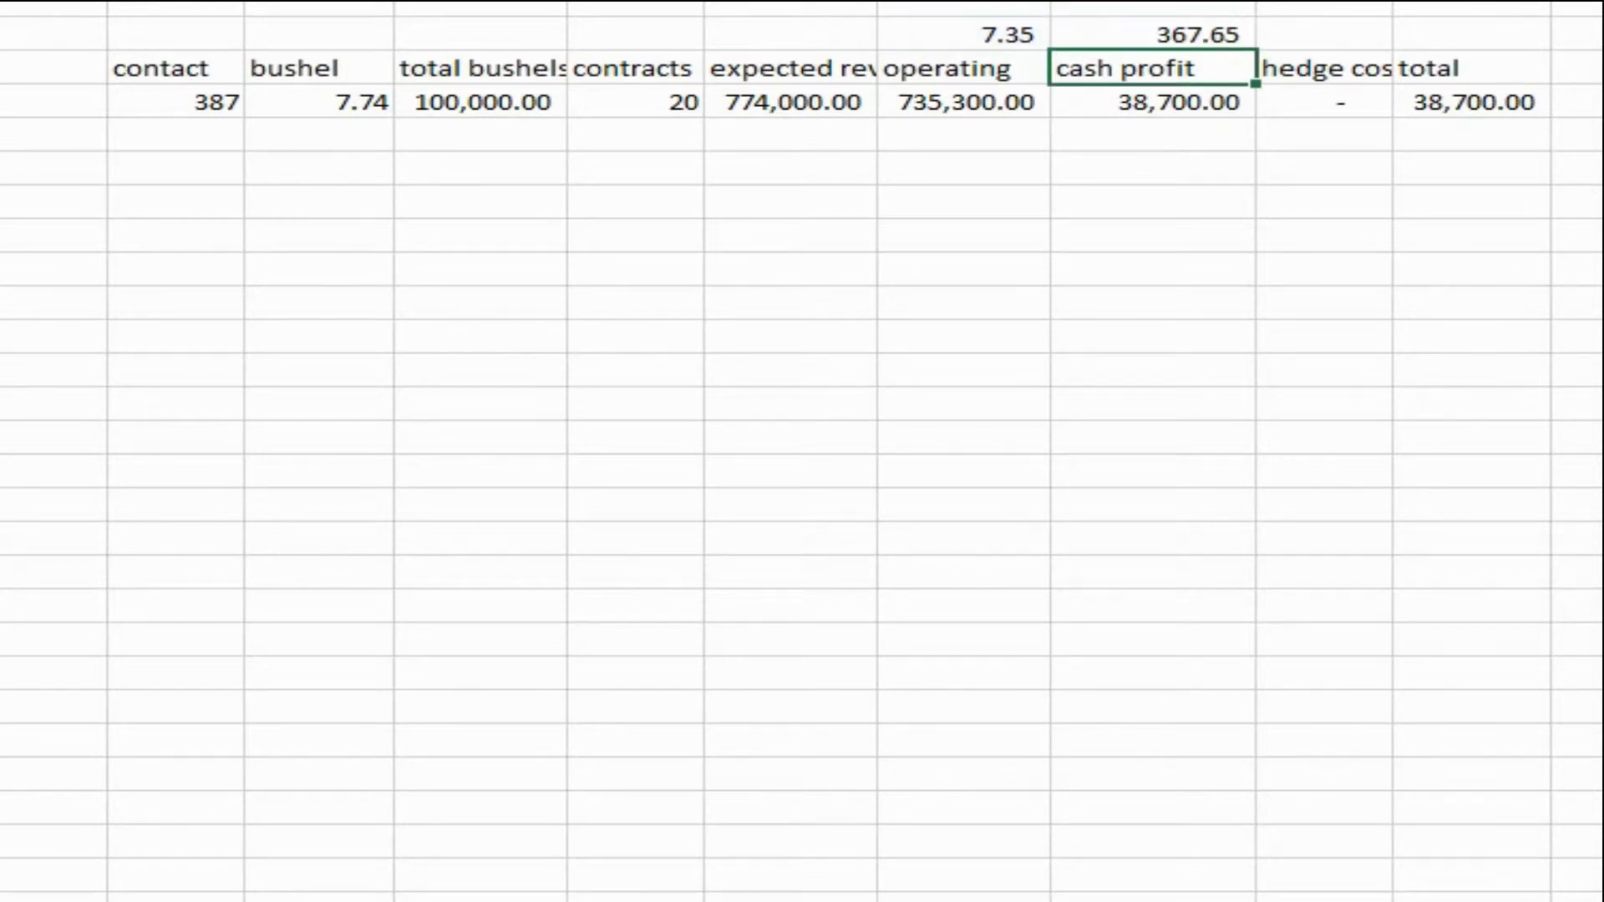
pyautogui.press('Up')
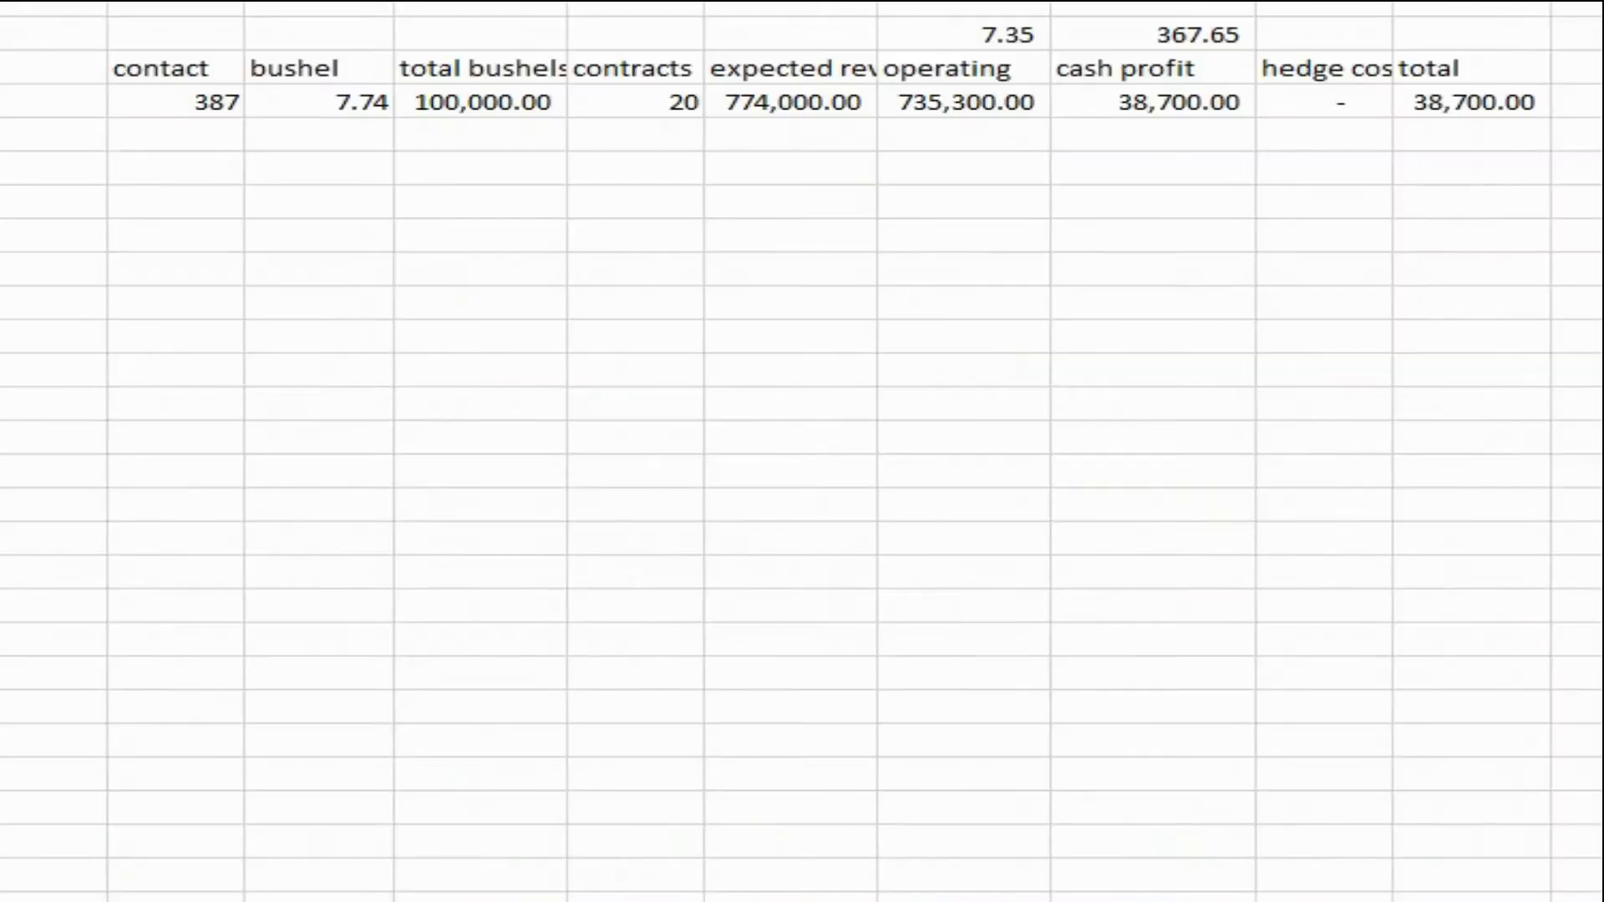
# Enter a contract price of 360 in the row below 387
pyautogui.click(1154, 34)
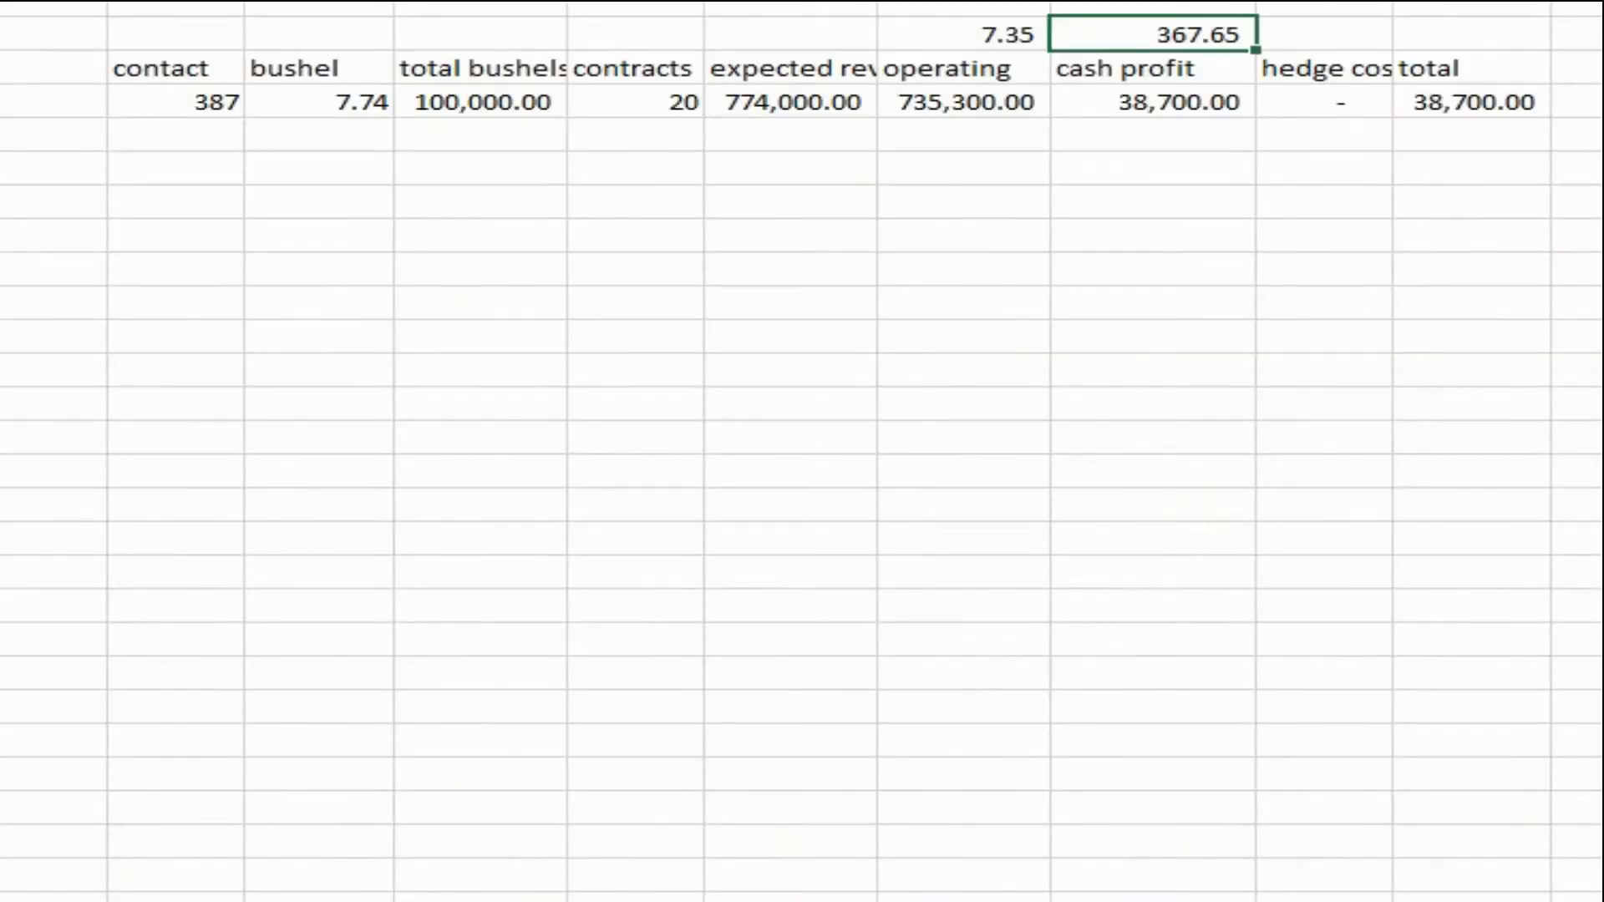
pyautogui.click(168, 138)
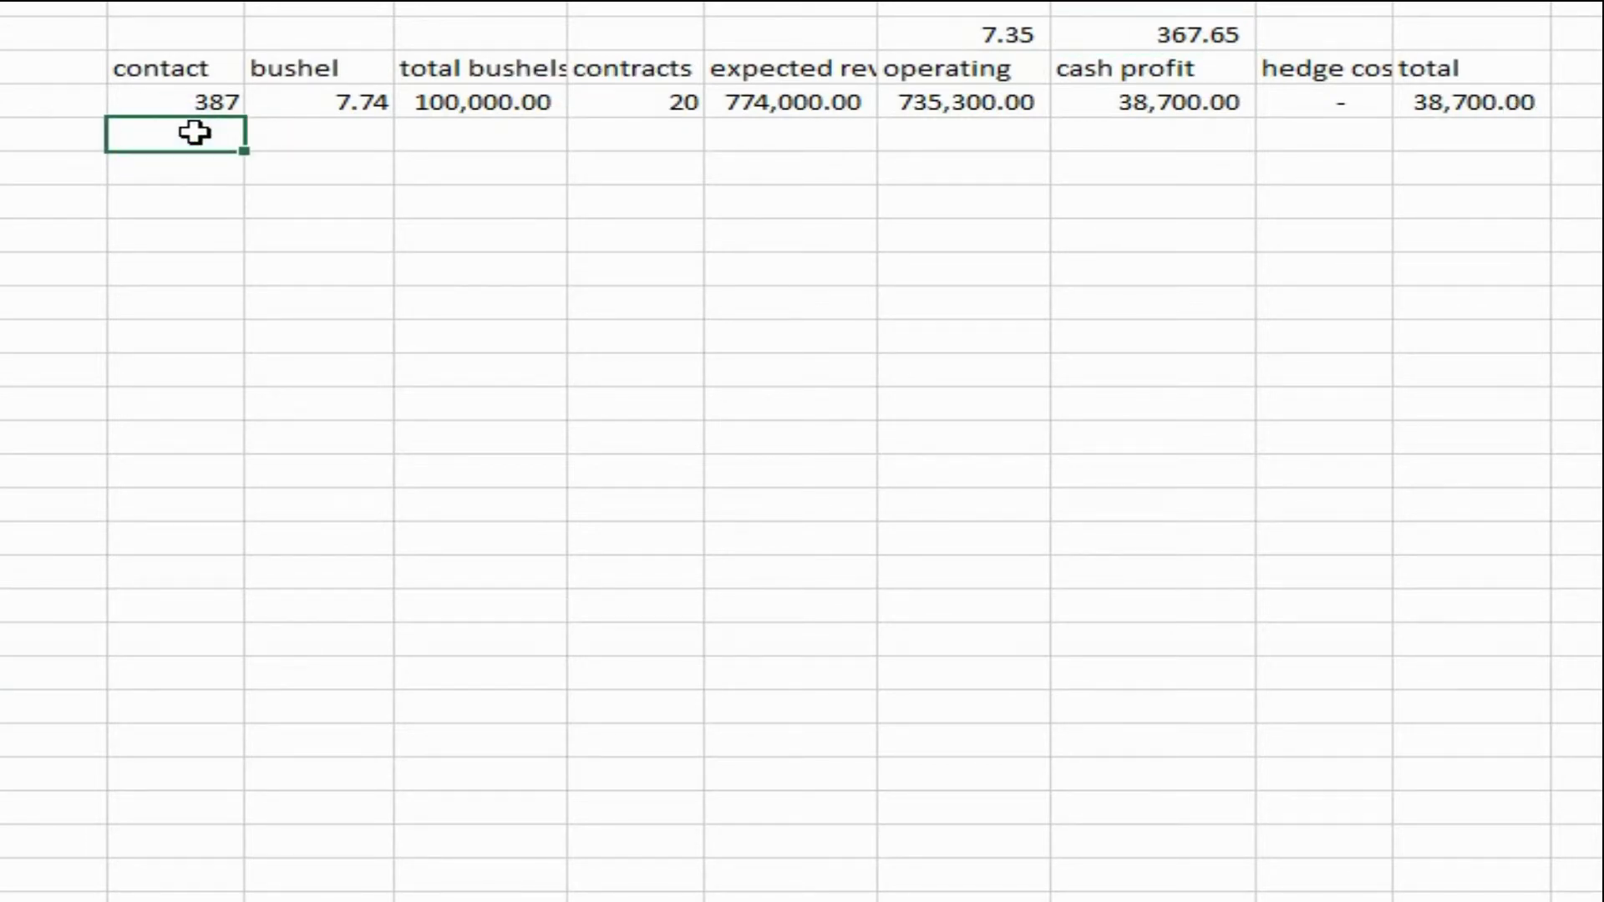
pyautogui.write('360')
pyautogui.press('Tab')
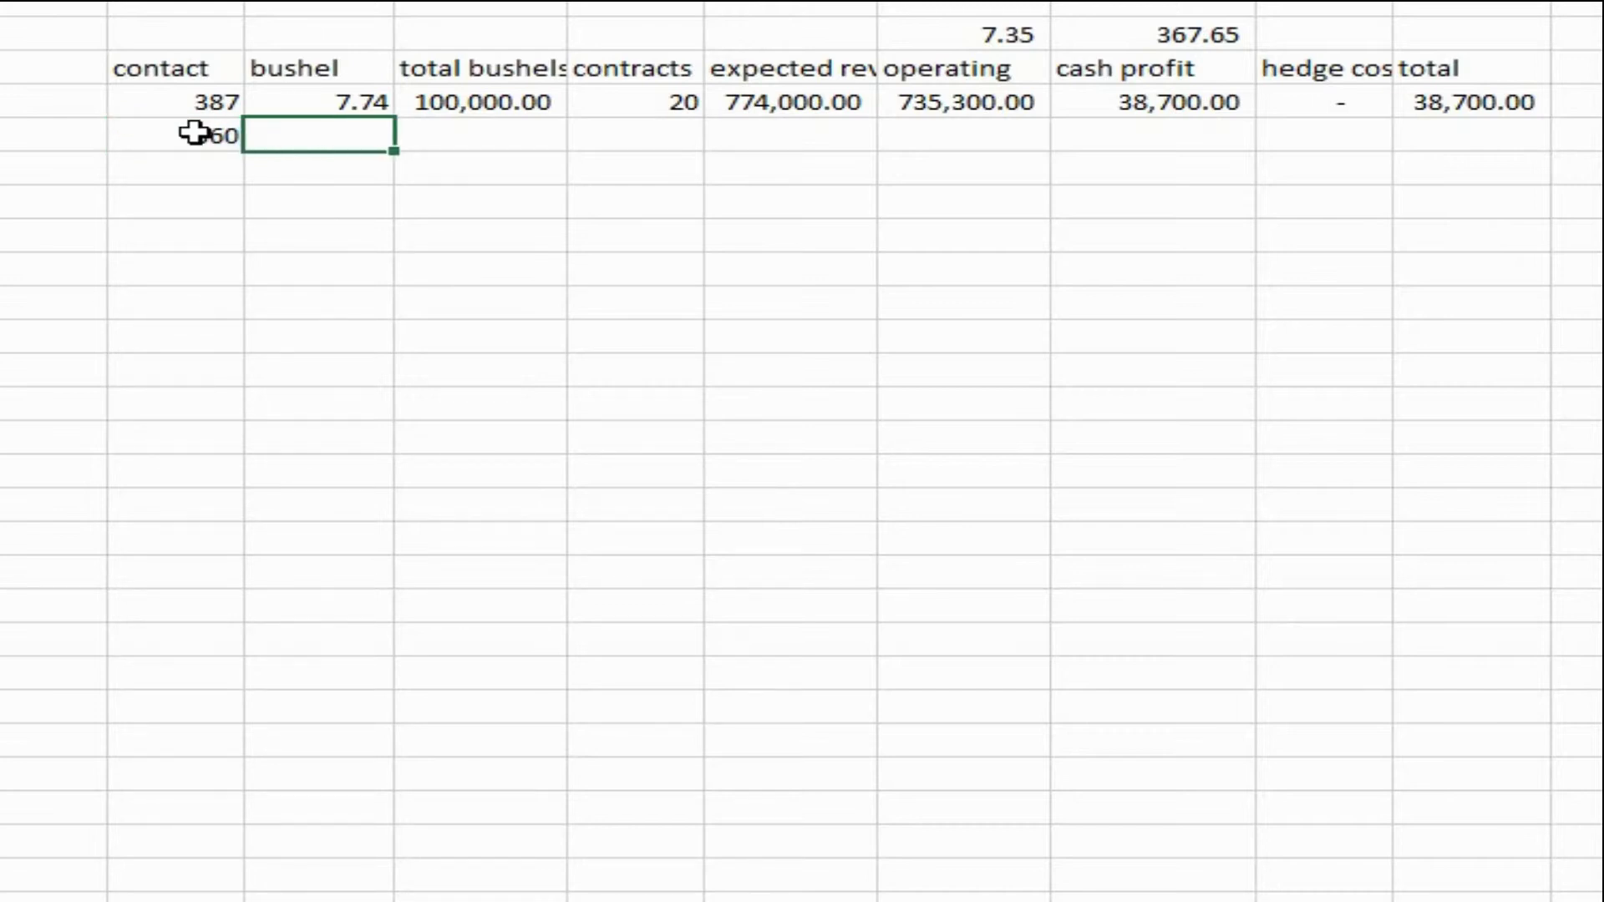
# Fill bushel price, total bushels, contracts, revenue, operating and cash profit down into the 360 row
pyautogui.hotkey('shift', 'Up')
pyautogui.hotkey('shift', 'Right')
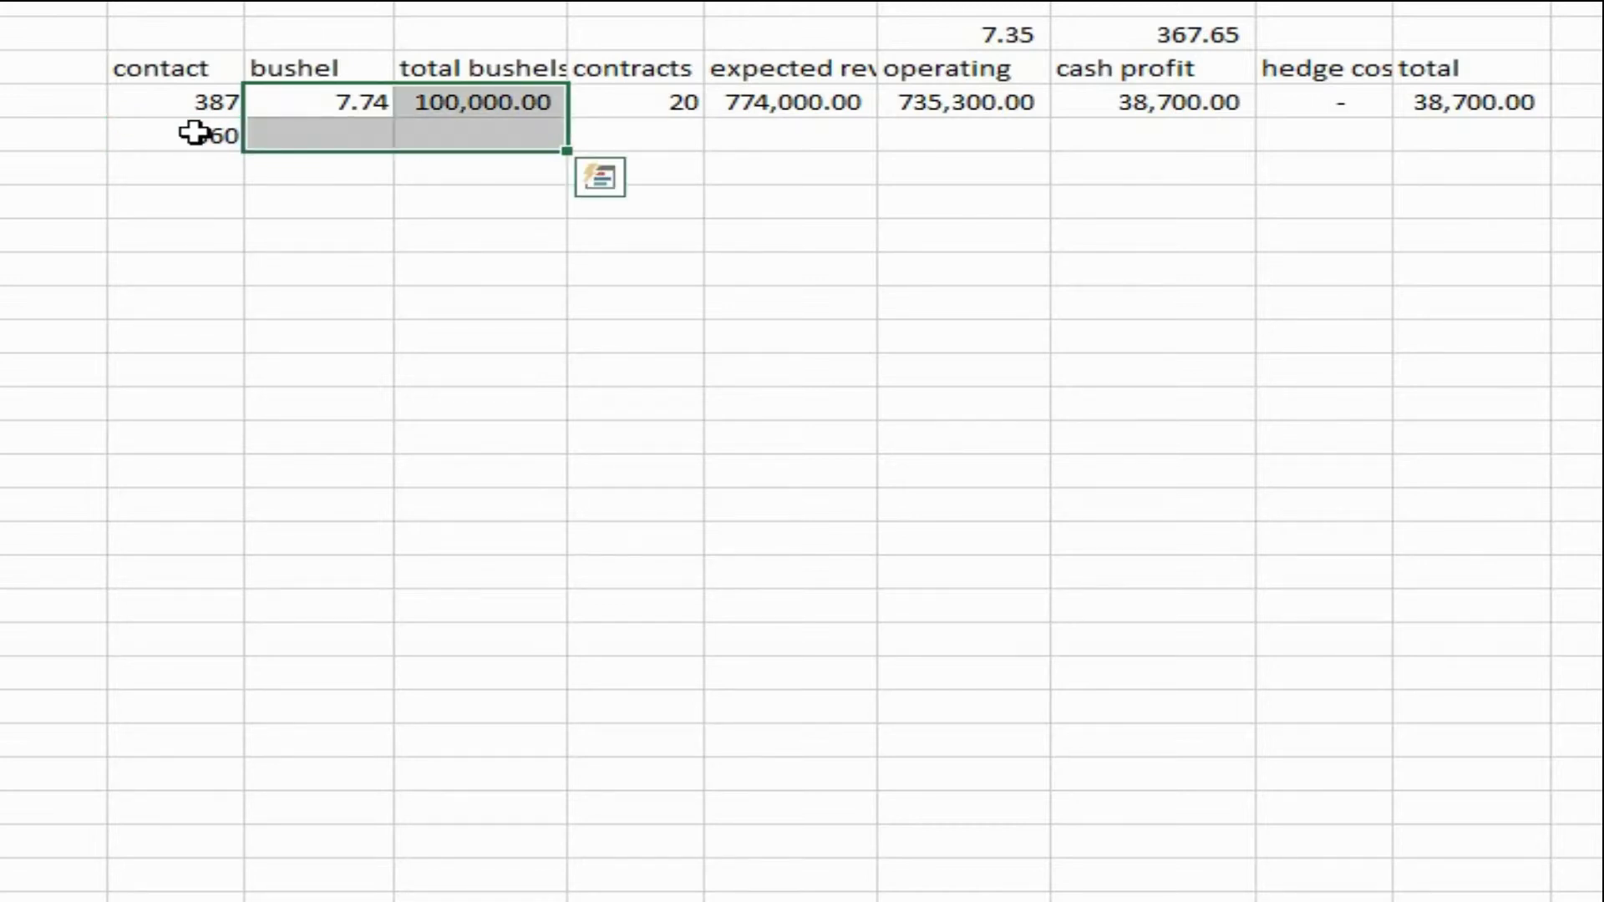
pyautogui.hotkey('ctrl', 'd')
pyautogui.press('Right')
pyautogui.press('Right')
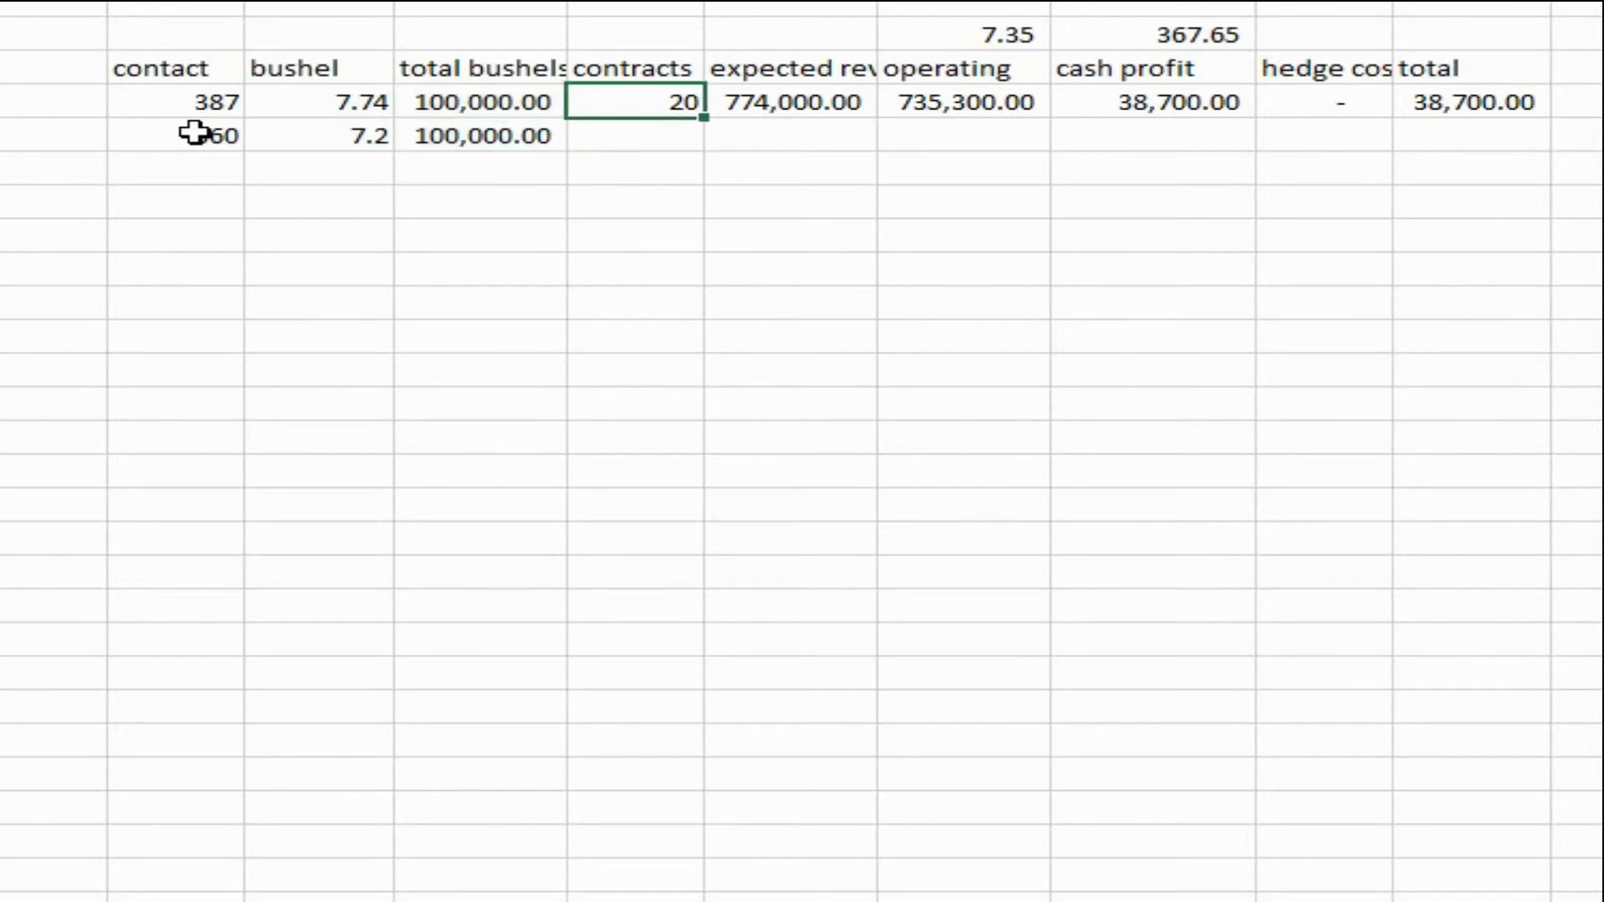
pyautogui.hotkey('shift', 'Down')
pyautogui.hotkey('ctrl', 'd')
pyautogui.press('Right')
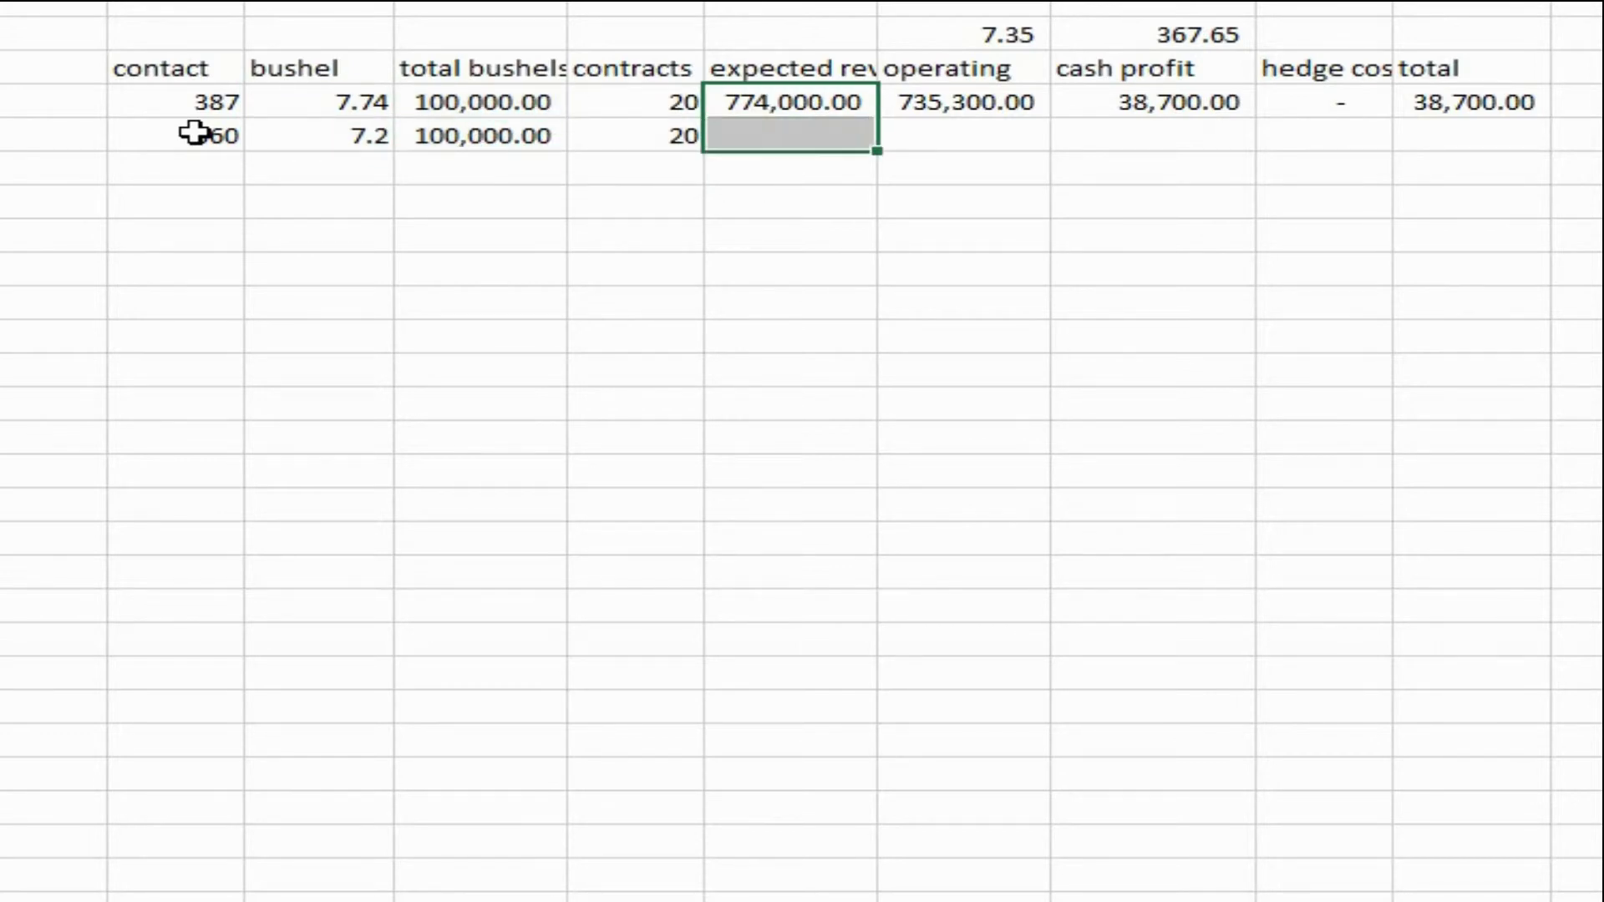
pyautogui.hotkey('ctrl', 'd')
pyautogui.press('Right')
pyautogui.hotkey('shift', 'Down')
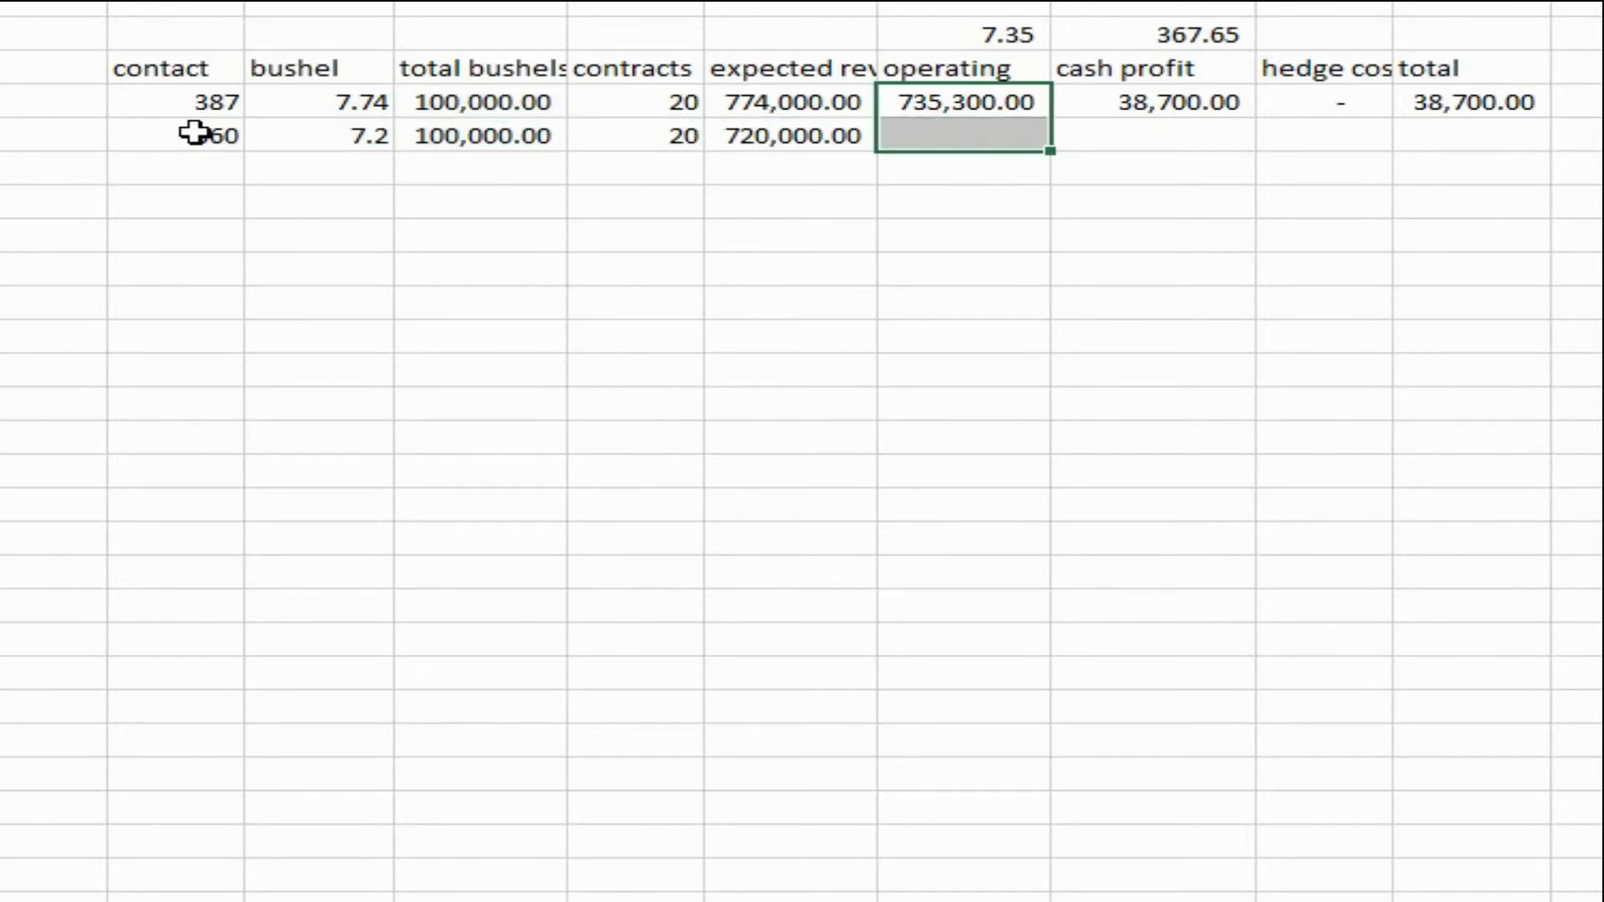
pyautogui.hotkey('ctrl', 'd')
pyautogui.press('Right')
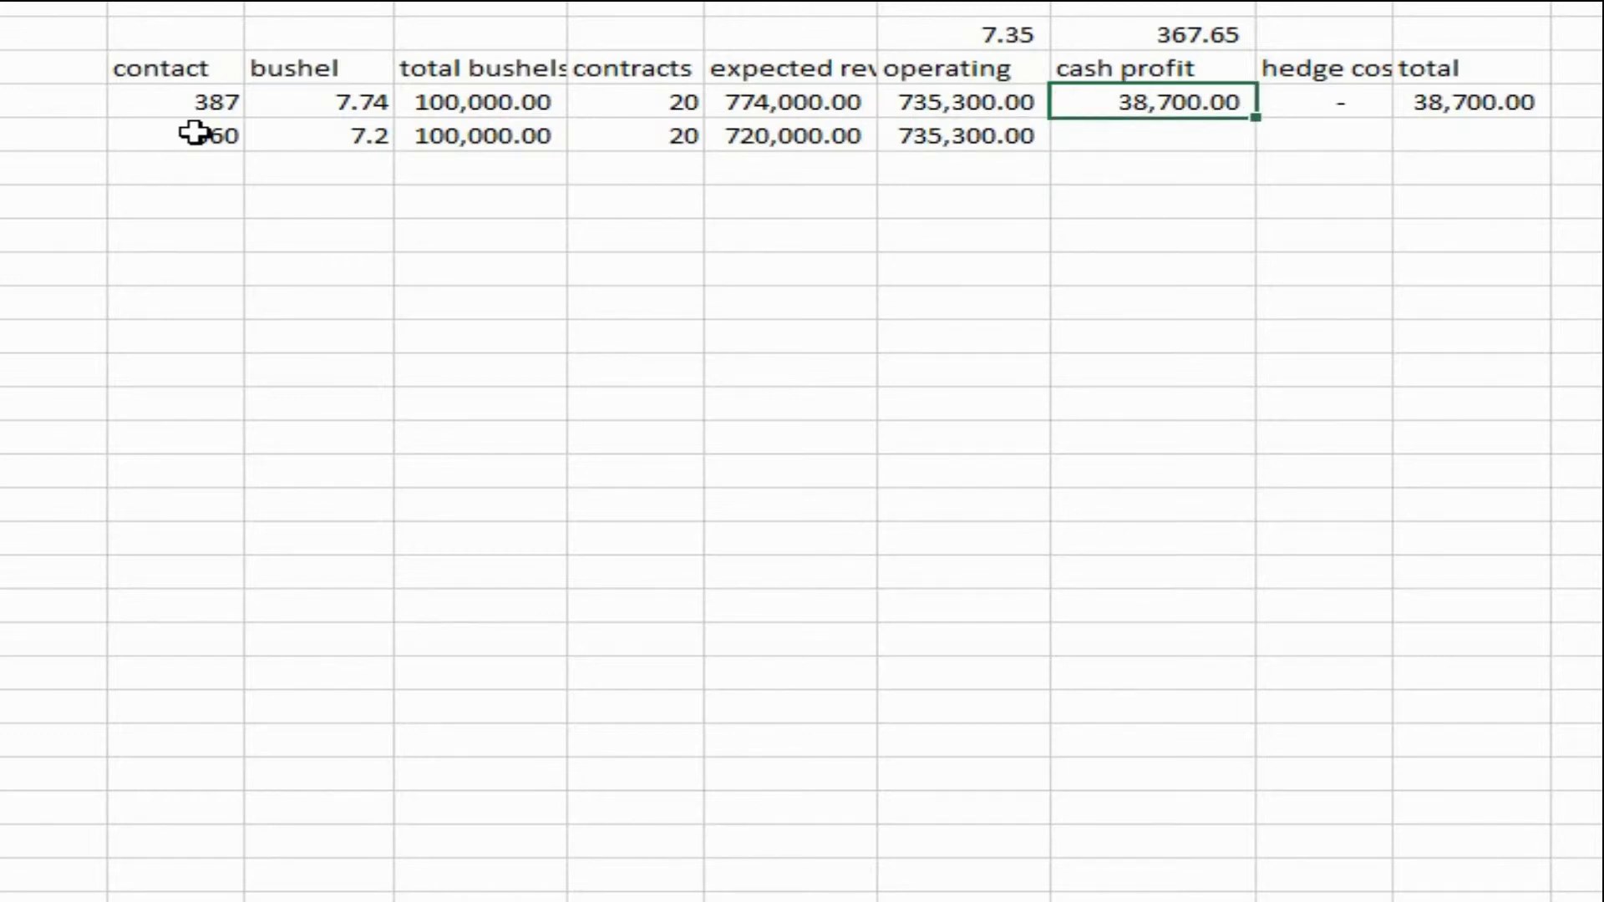
pyautogui.hotkey('shift', 'Down')
pyautogui.hotkey('ctrl', 'd')
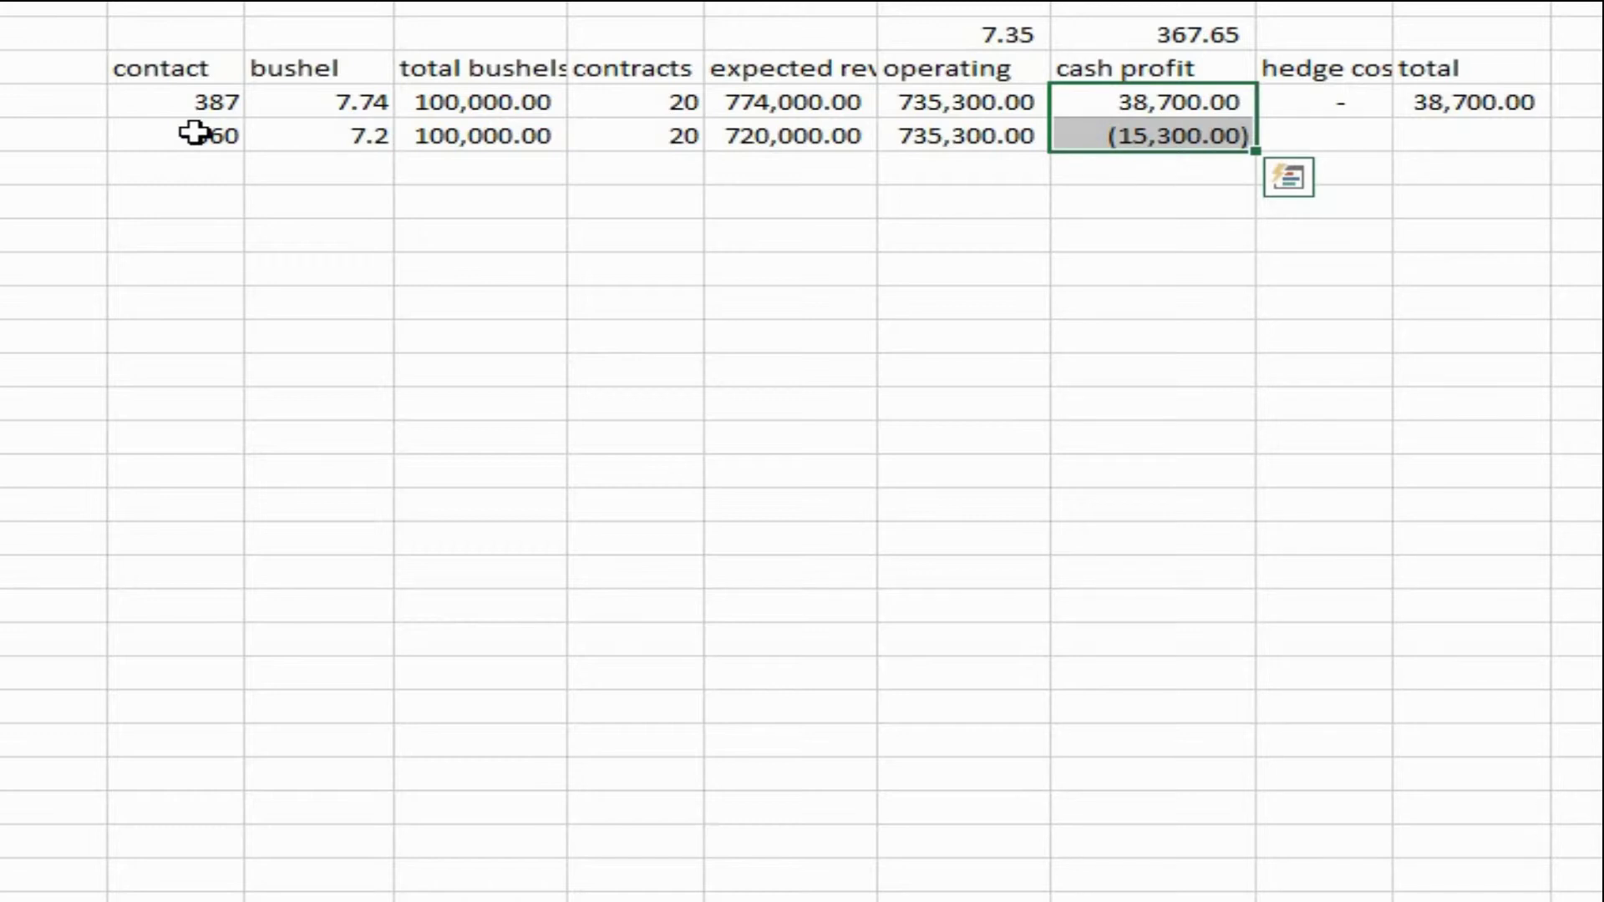
pyautogui.press('Right')
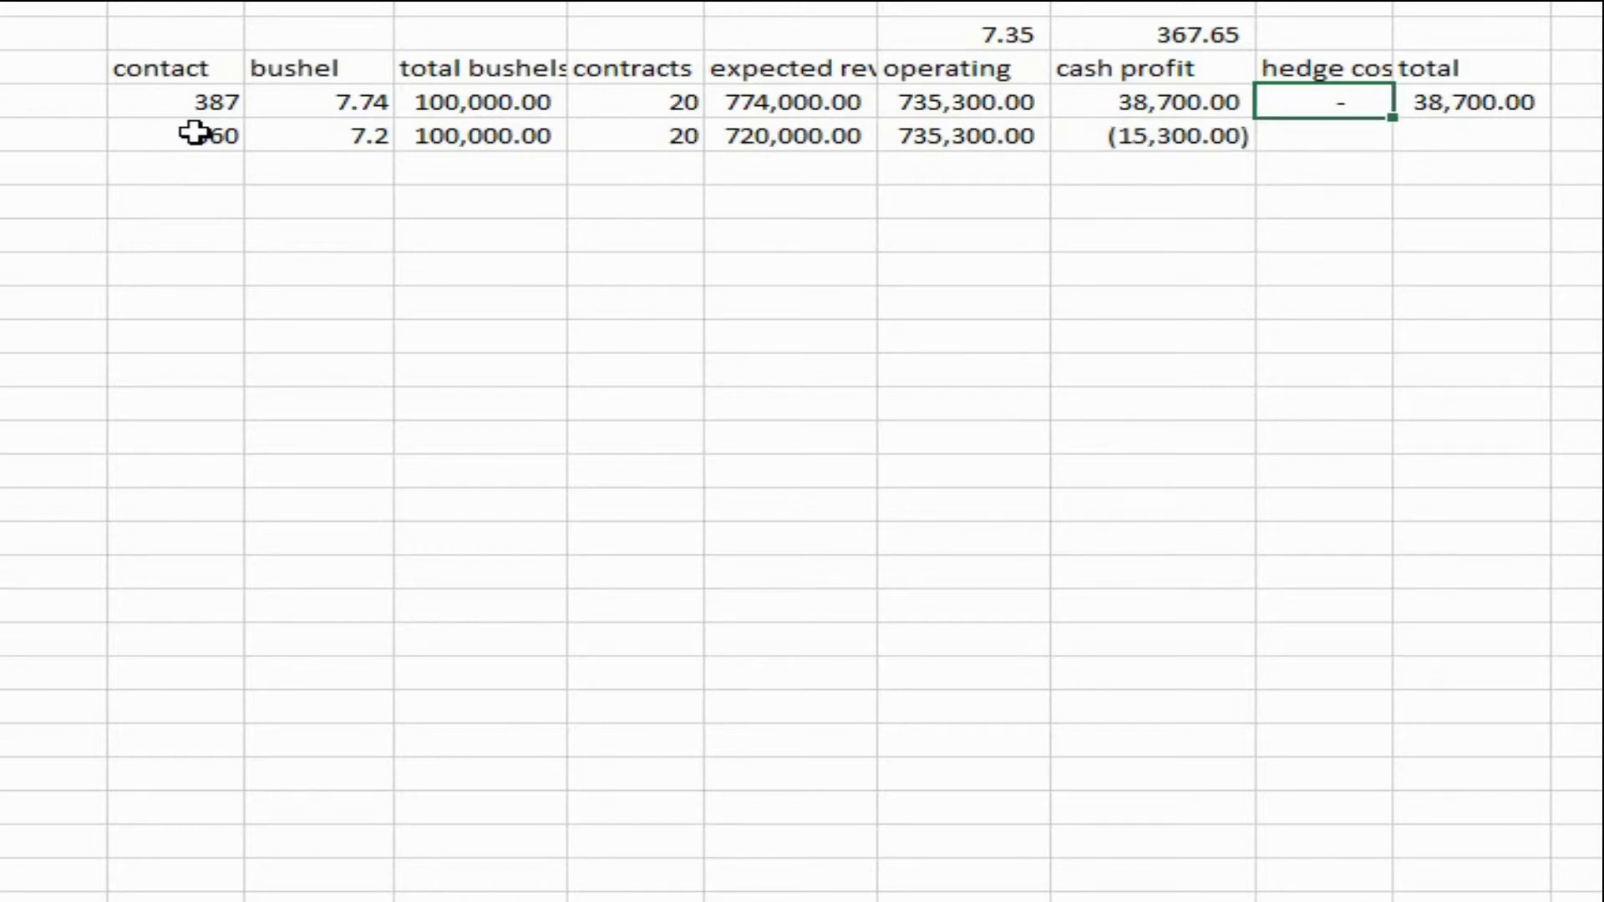
# Set the 360 row's hedge cost to =((387*20)-(AG16*20))*100, giving 54000
pyautogui.press('Down')
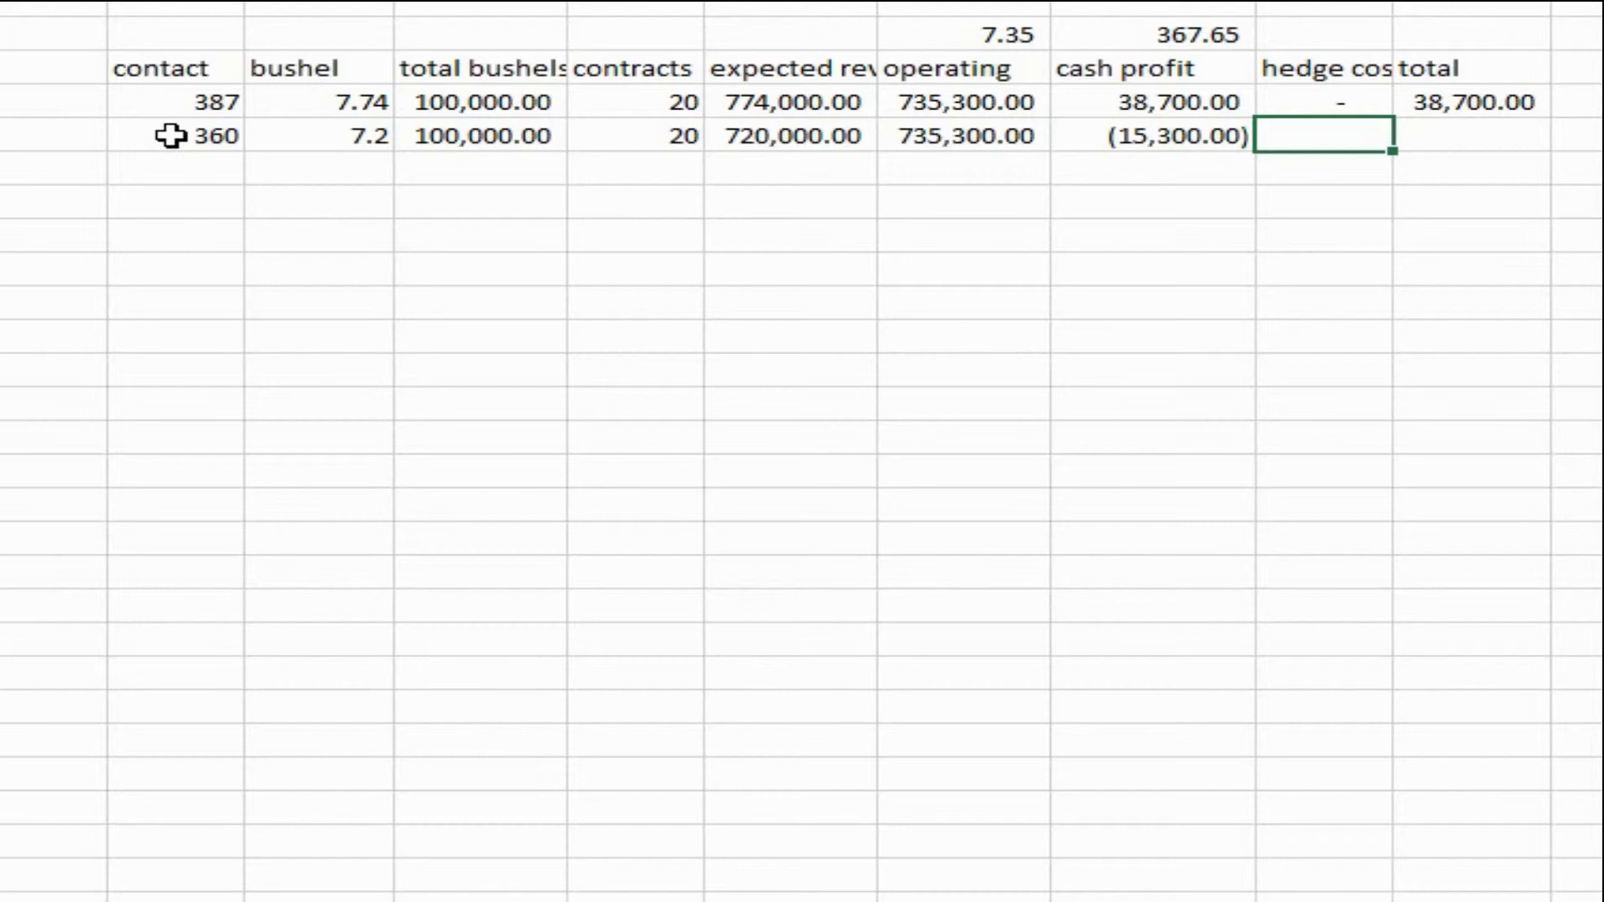
pyautogui.write('=')
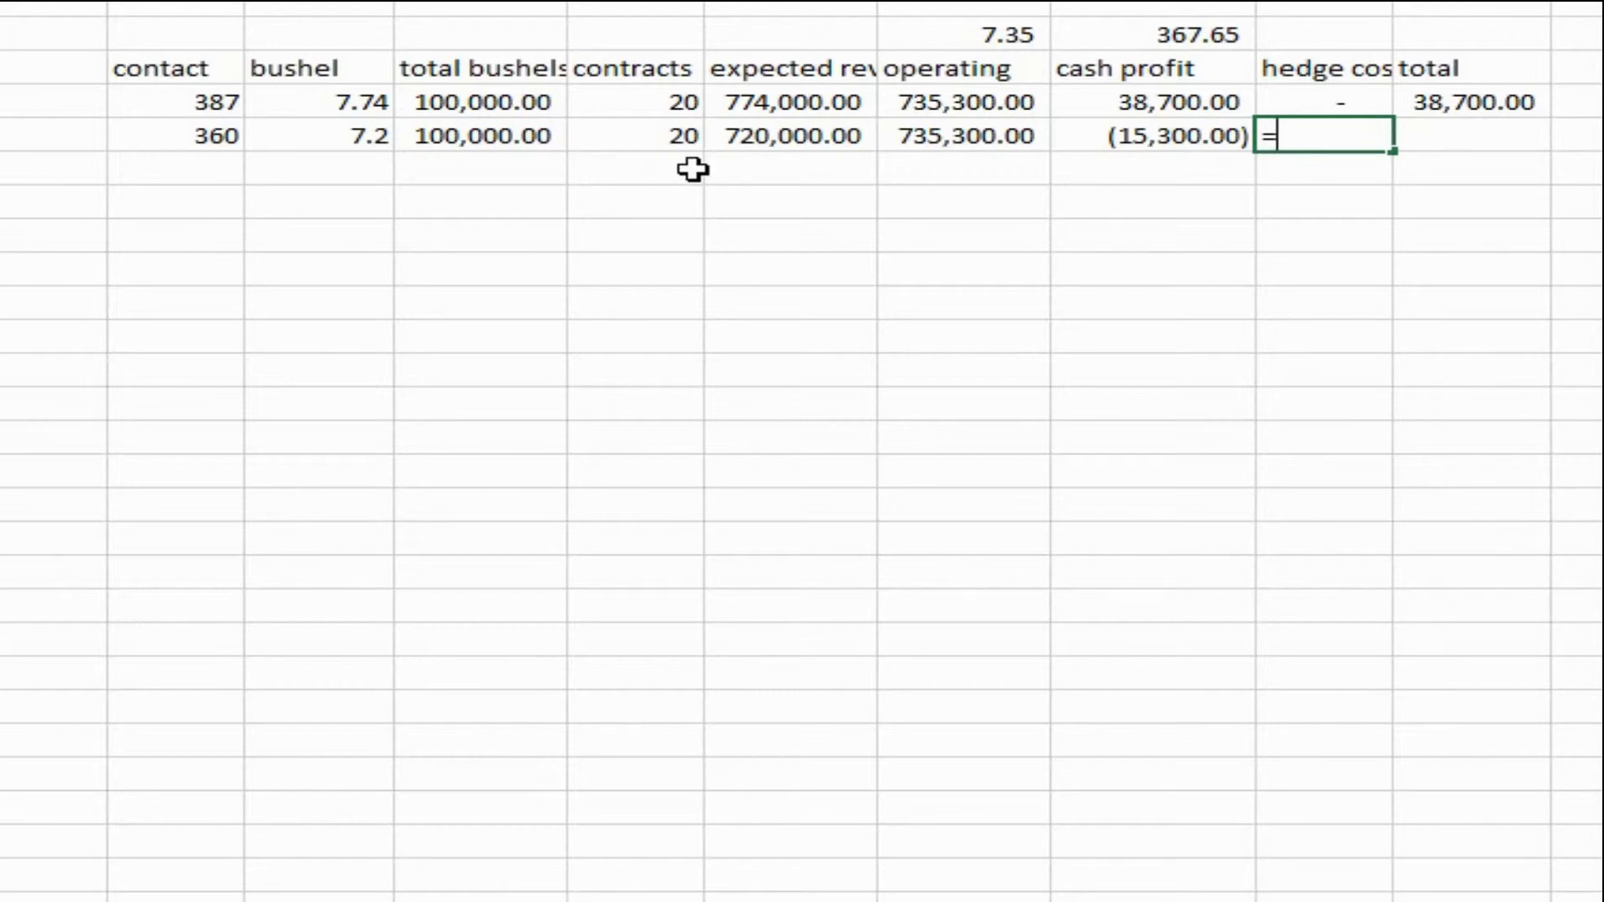
pyautogui.write('(387*20)')
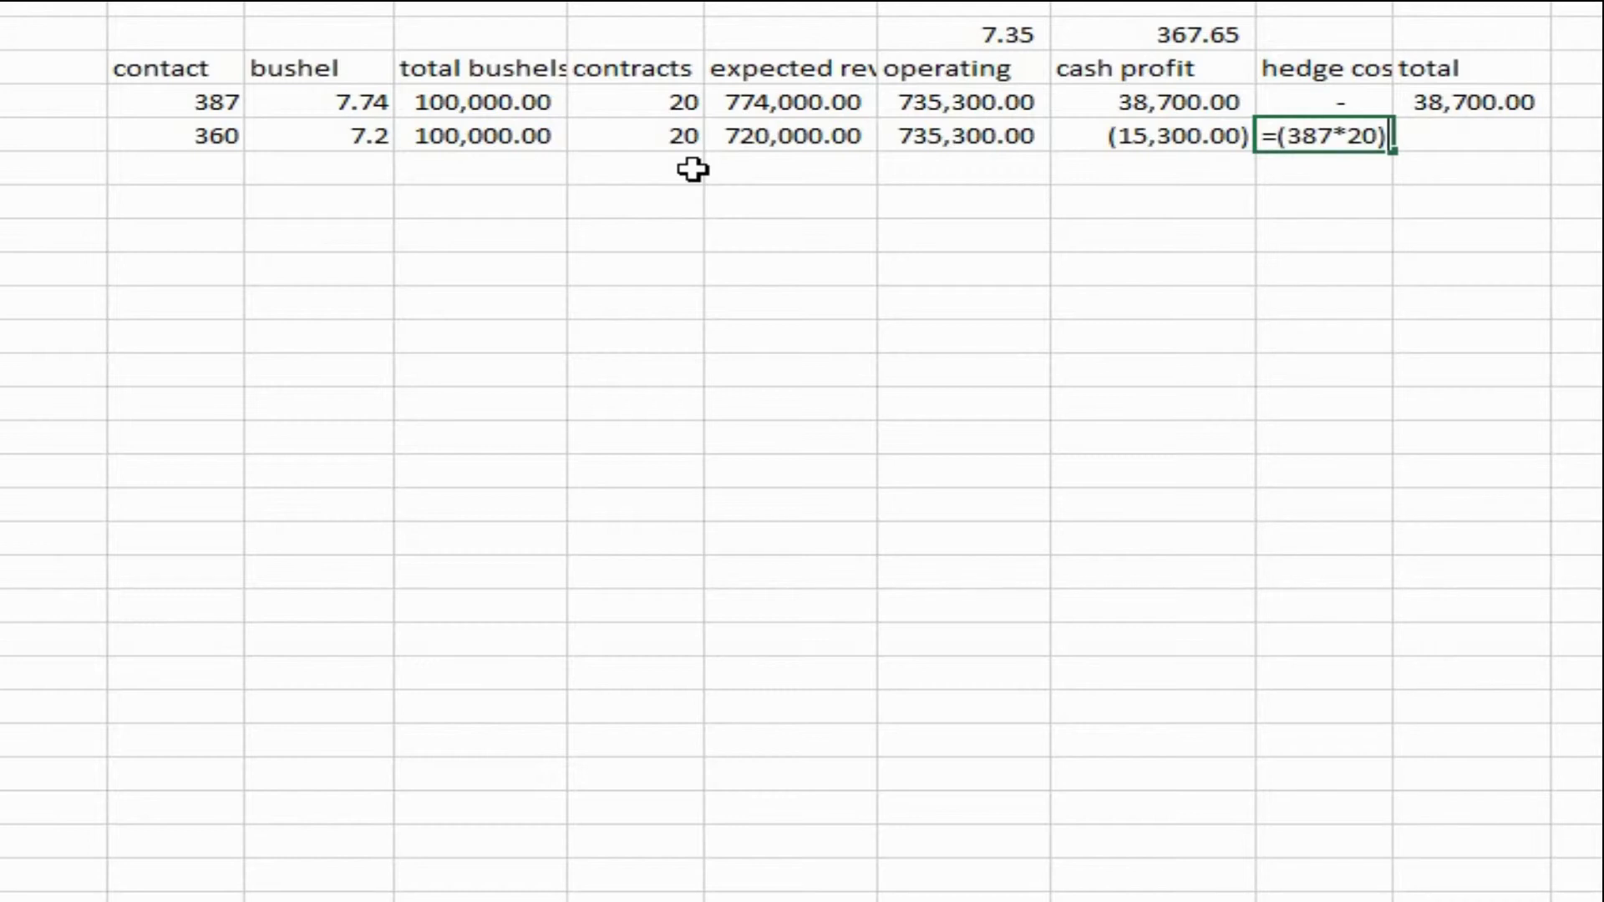
pyautogui.write('-')
pyautogui.write('(')
pyautogui.press('Left')
pyautogui.press('Left')
pyautogui.press('Left')
pyautogui.press('Left')
pyautogui.press('Left')
pyautogui.press('Left')
pyautogui.press('Left')
pyautogui.press('Left')
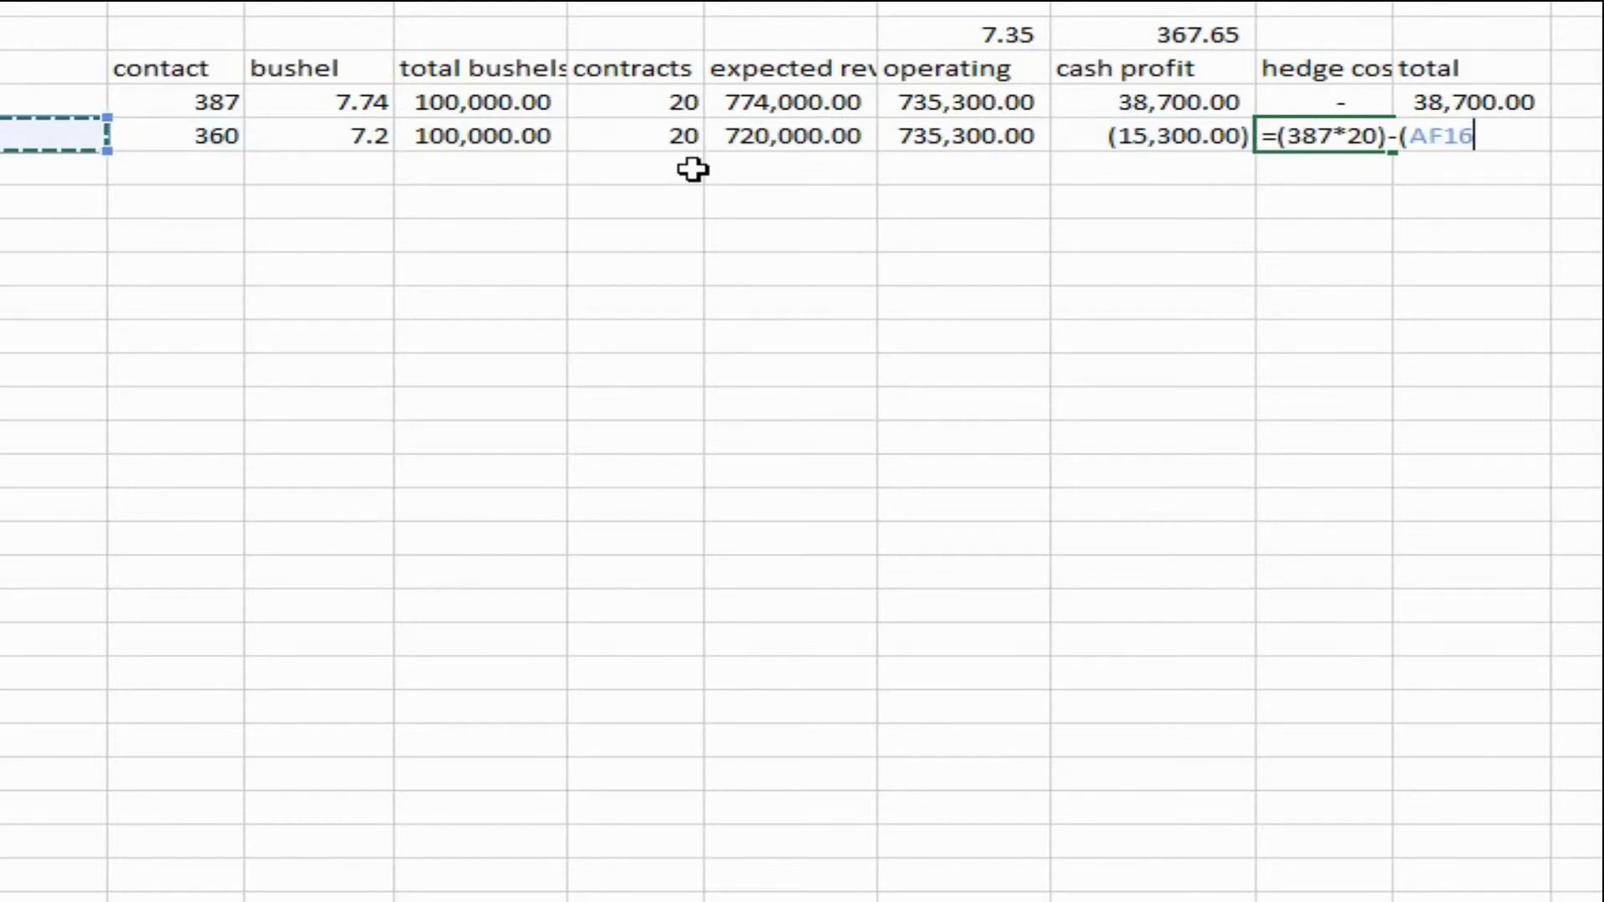
pyautogui.press('Right')
pyautogui.write('*')
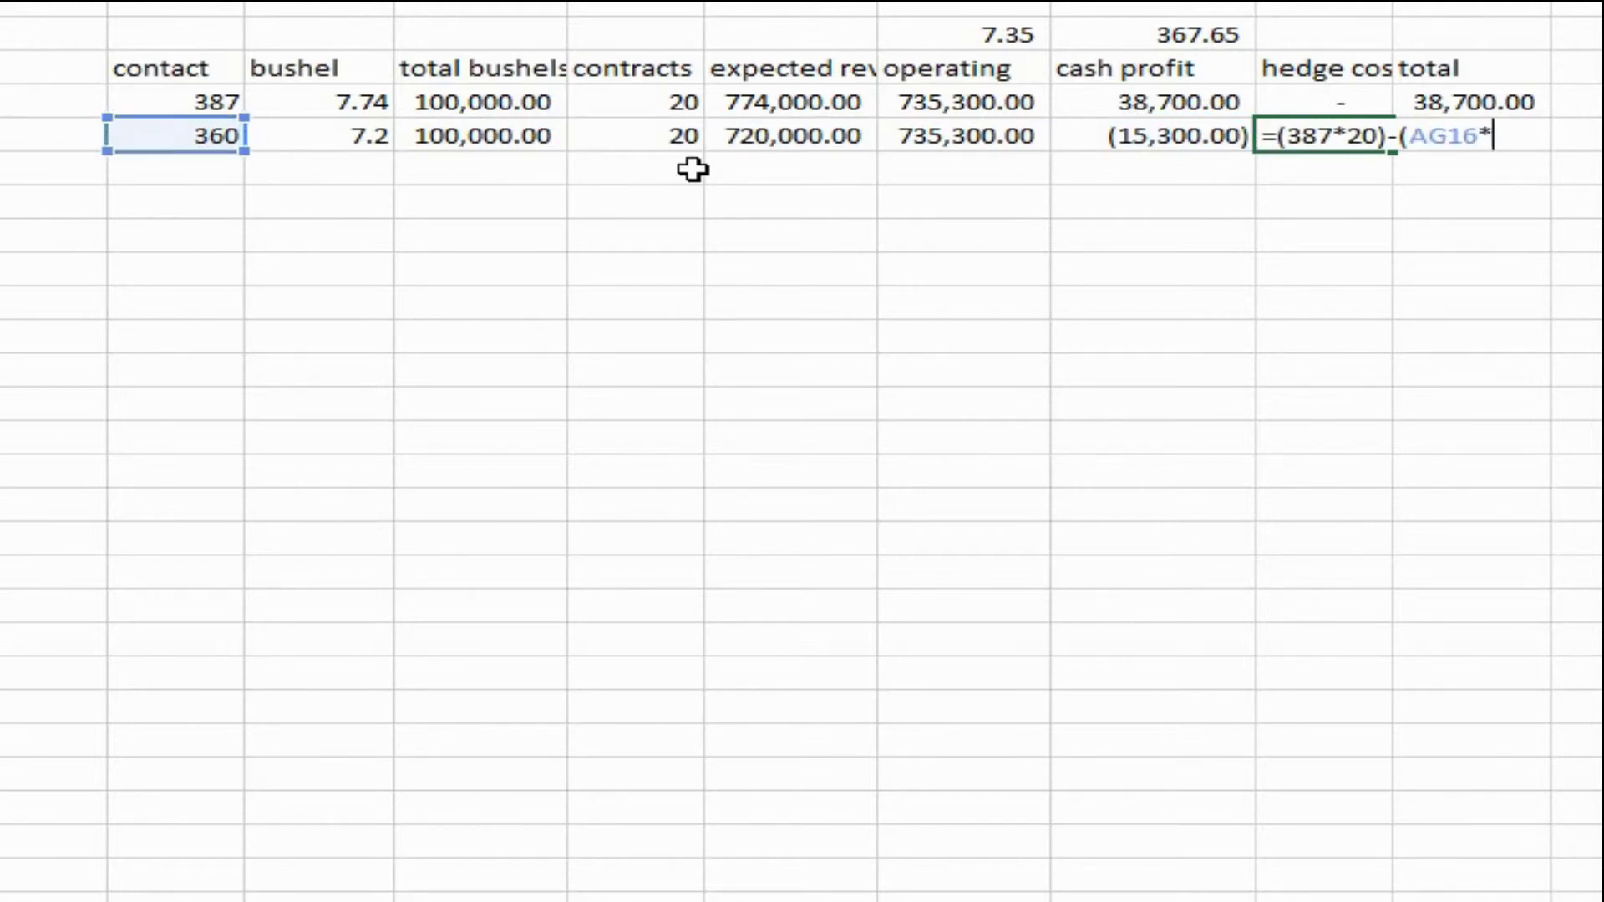
pyautogui.write('20)')
pyautogui.press('Home')
pyautogui.press('Right')
pyautogui.write('(')
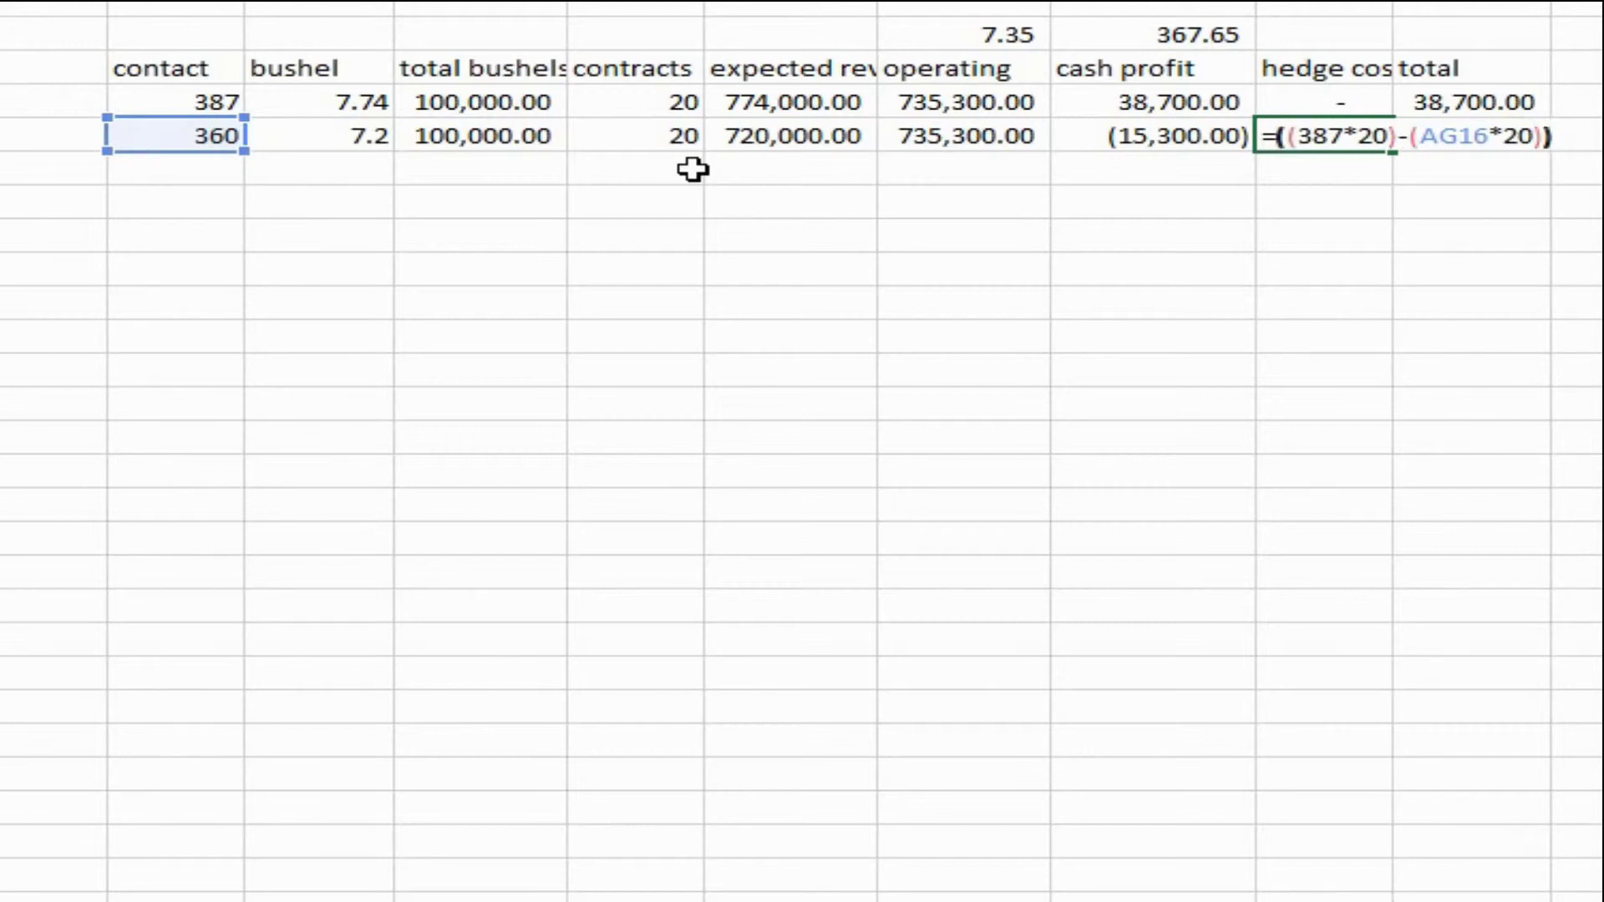
pyautogui.press('End')
pyautogui.write(')*10')
pyautogui.write('0')
pyautogui.hotkey('ctrl', 'Return')
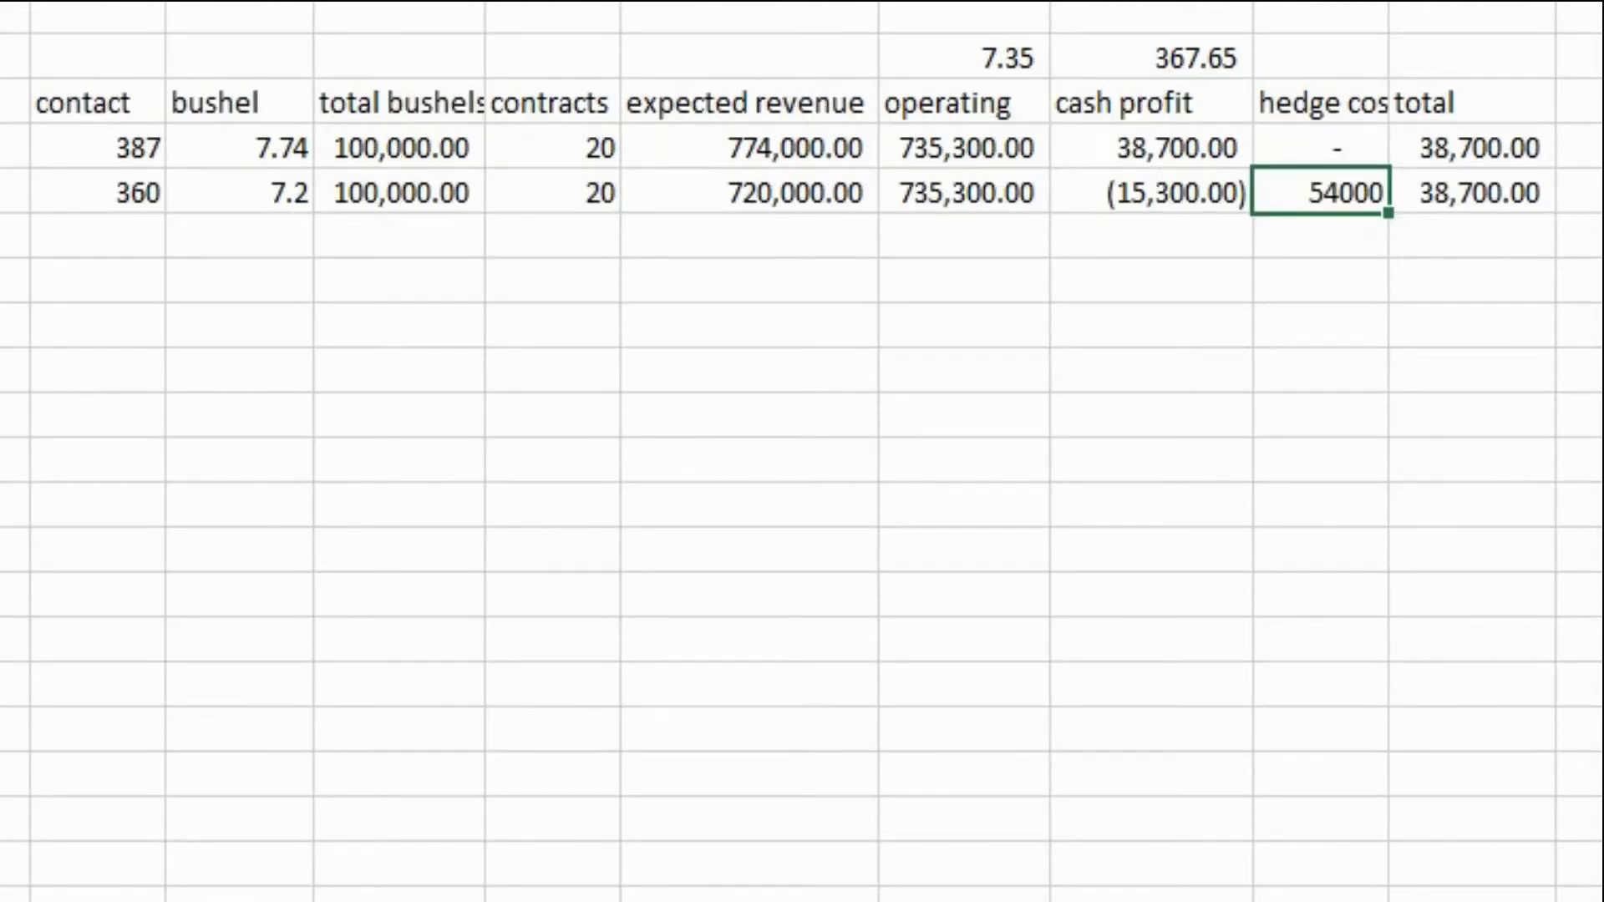
pyautogui.press('Right')
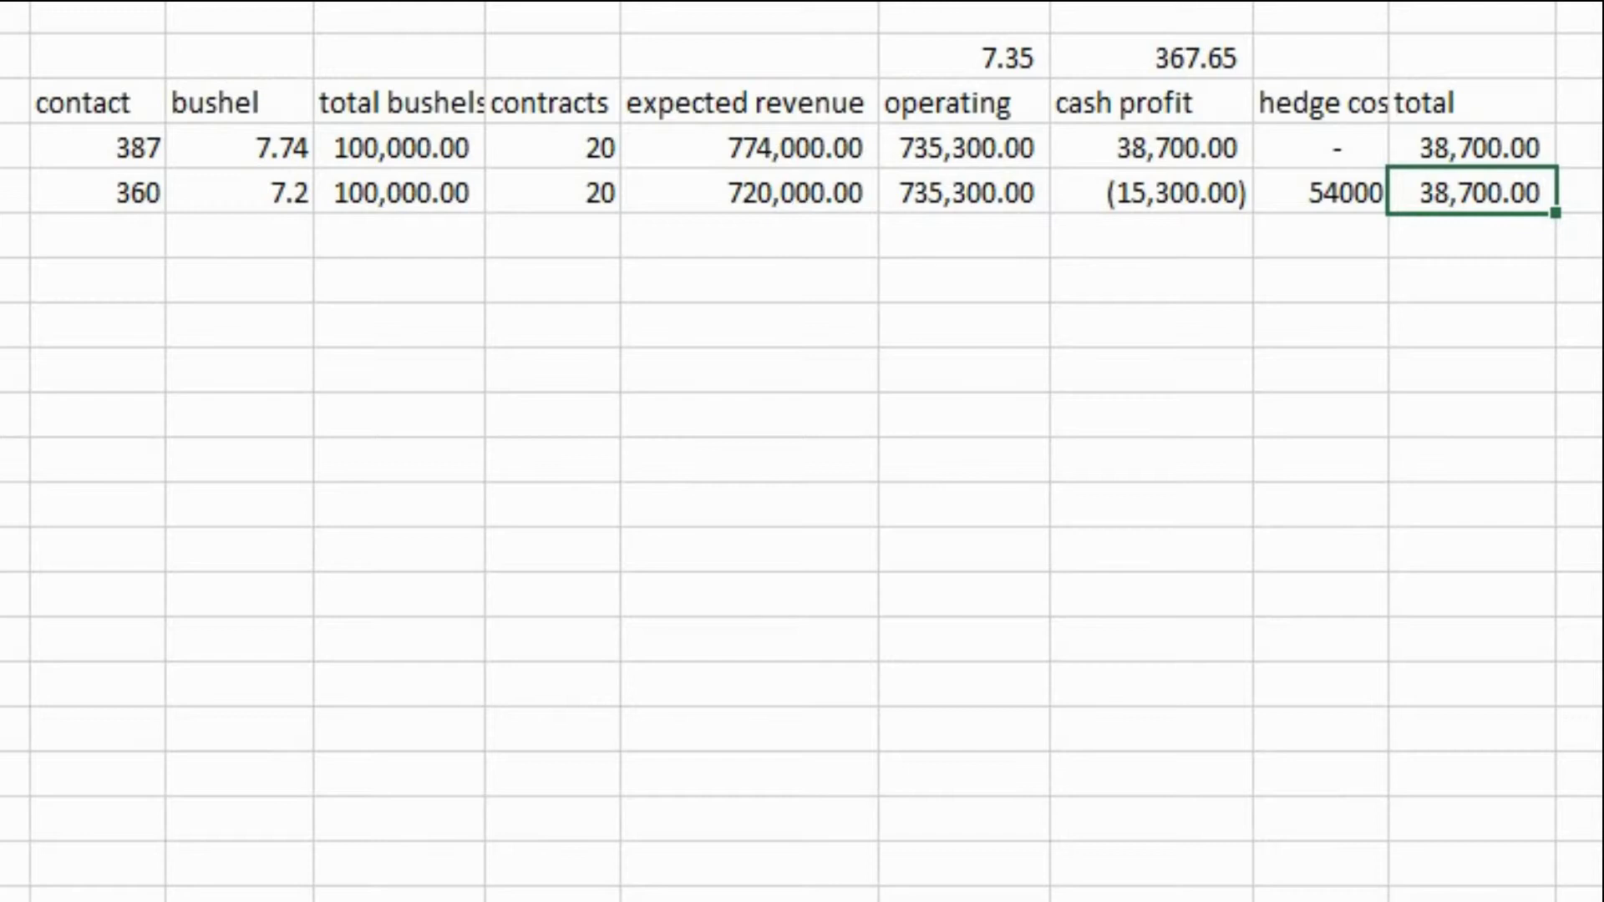
# Review the totals and hedge costs of the existing 387 and 360 scenario rows
pyautogui.click(1472, 147)
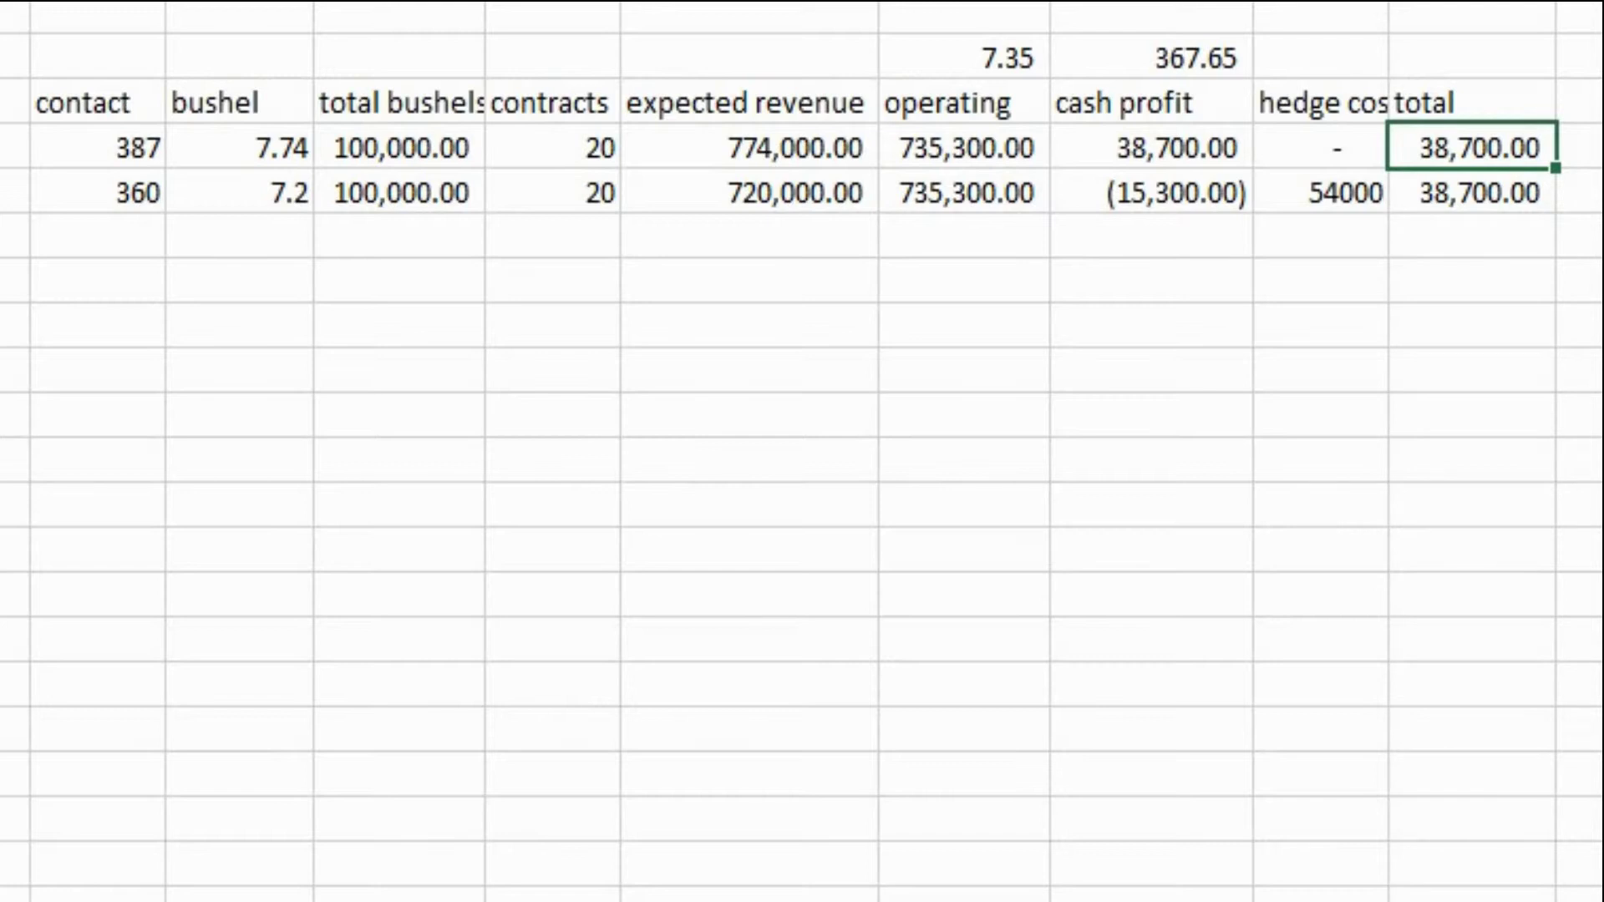
pyautogui.click(1321, 147)
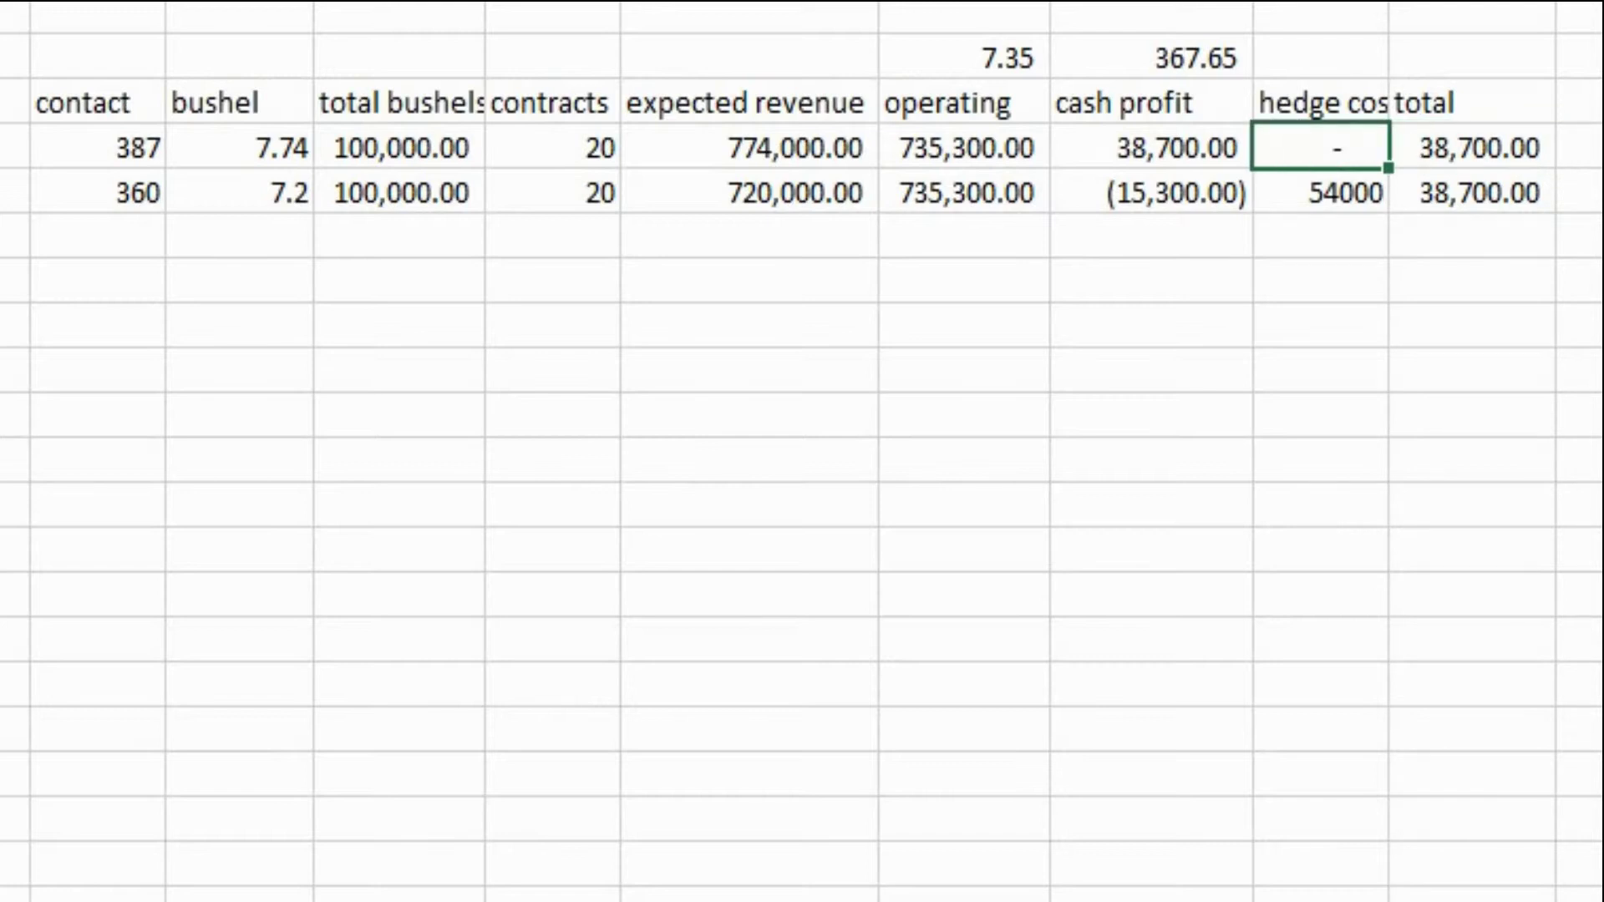
pyautogui.click(1472, 147)
pyautogui.click(1472, 193)
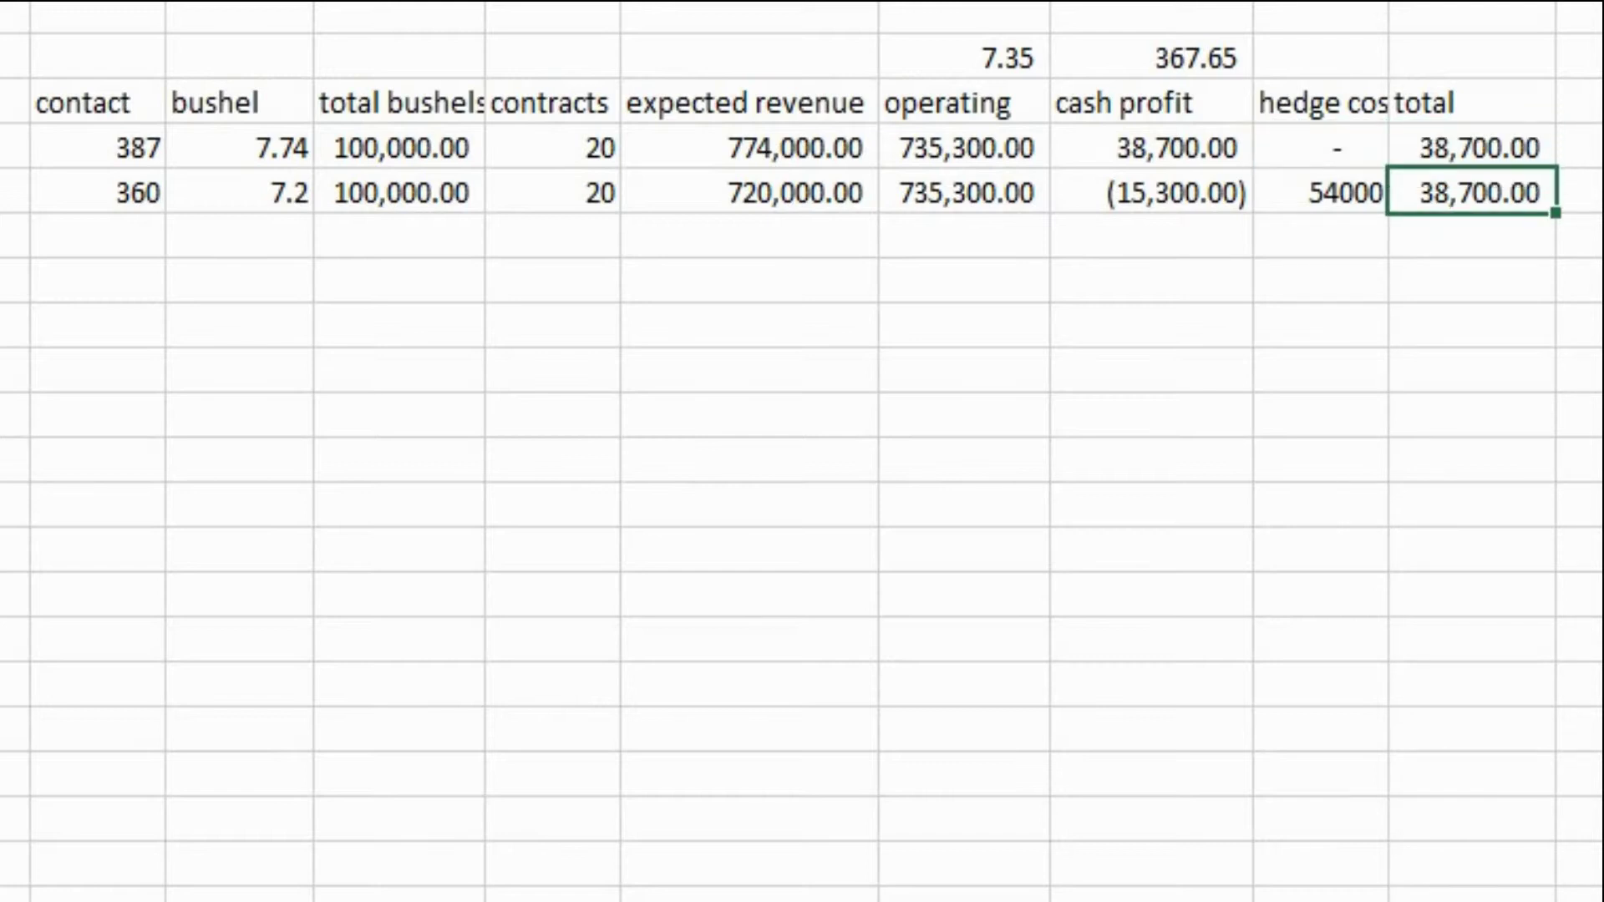
pyautogui.click(1320, 192)
pyautogui.click(965, 193)
pyautogui.click(744, 192)
pyautogui.click(744, 236)
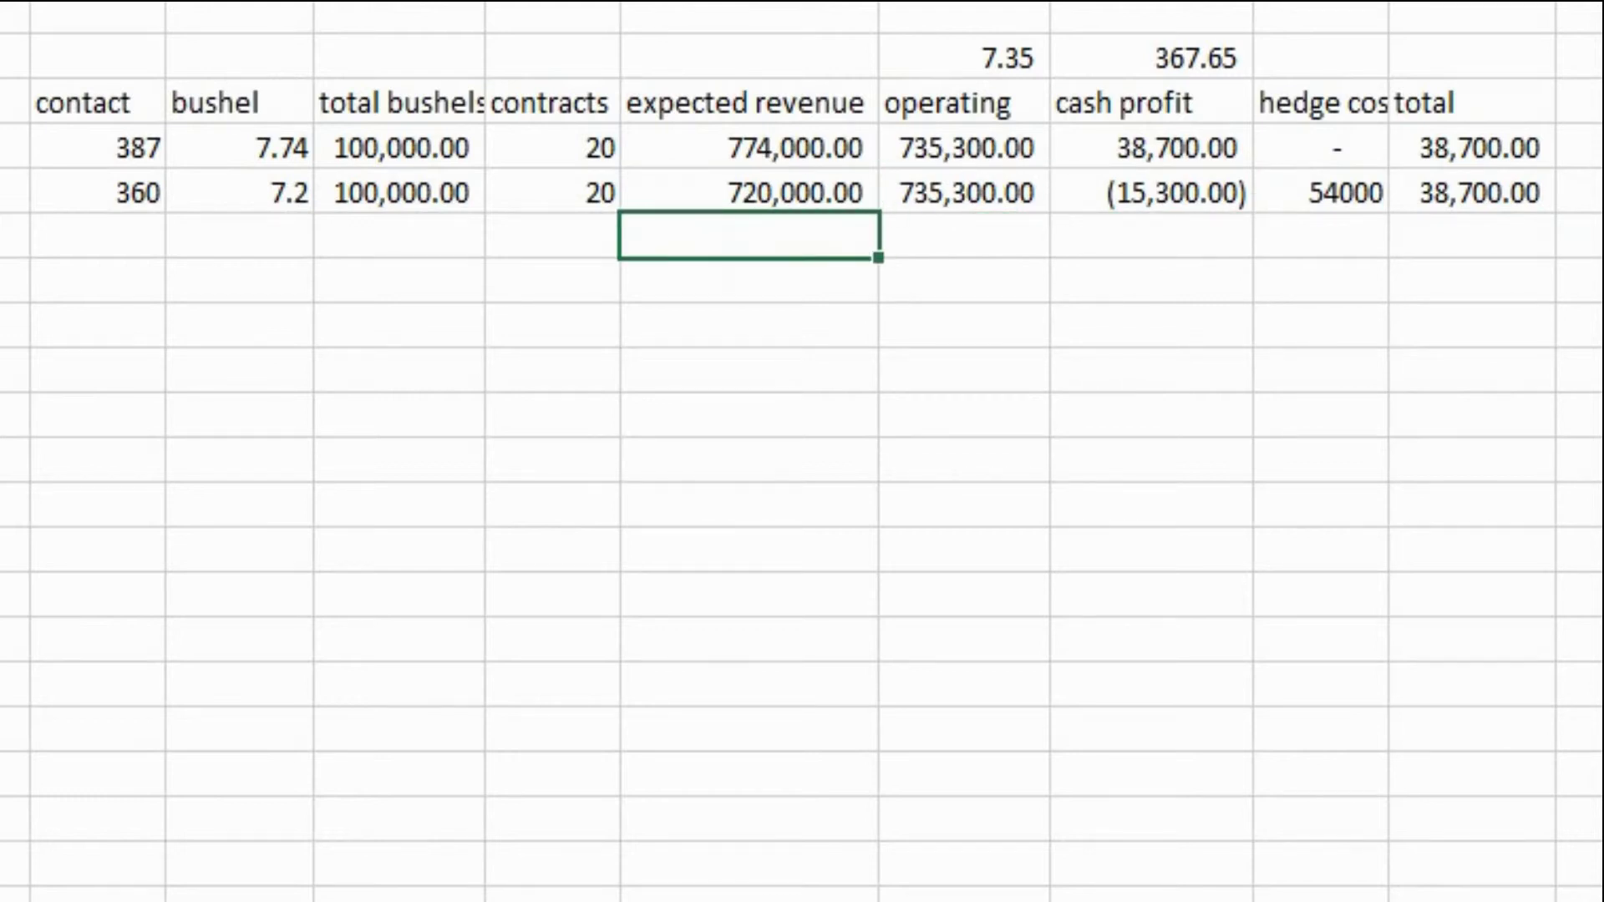
pyautogui.click(551, 236)
pyautogui.click(113, 236)
# Enter a 420 contract price in A5 and fill the row formulas down over B4:I5
pyautogui.click(14, 237)
pyautogui.click(96, 236)
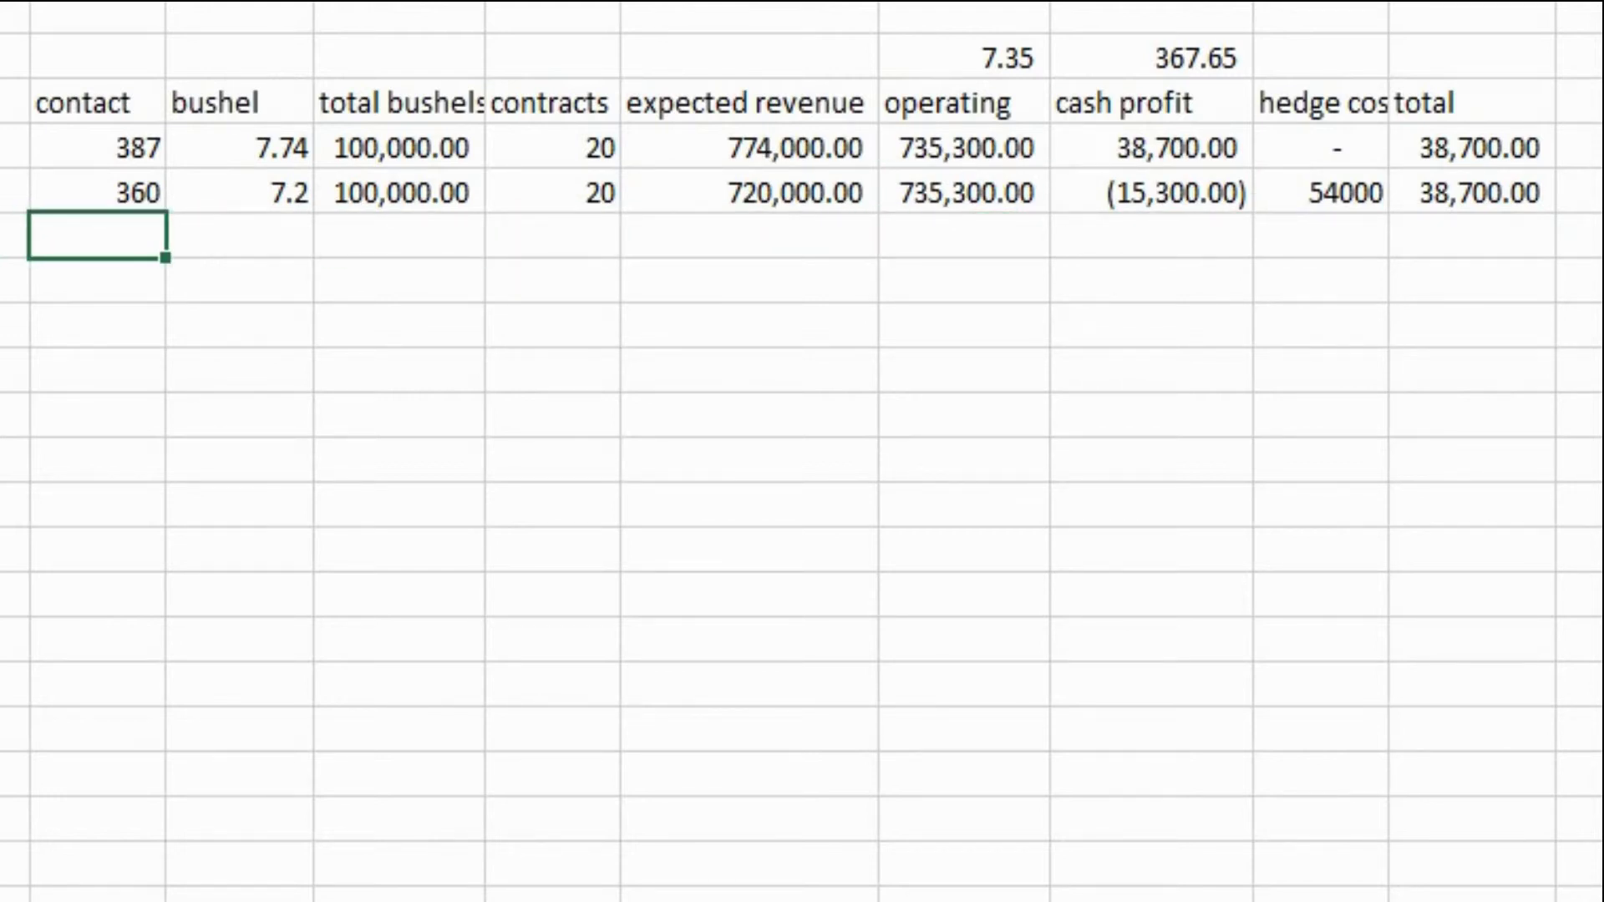
pyautogui.write('420')
pyautogui.press('Return')
pyautogui.click(96, 237)
pyautogui.click(238, 236)
pyautogui.moveTo(238, 192); pyautogui.dragTo(1470, 192)
pyautogui.hotkey('shift', 'Down')
pyautogui.hotkey('ctrl', 'd')
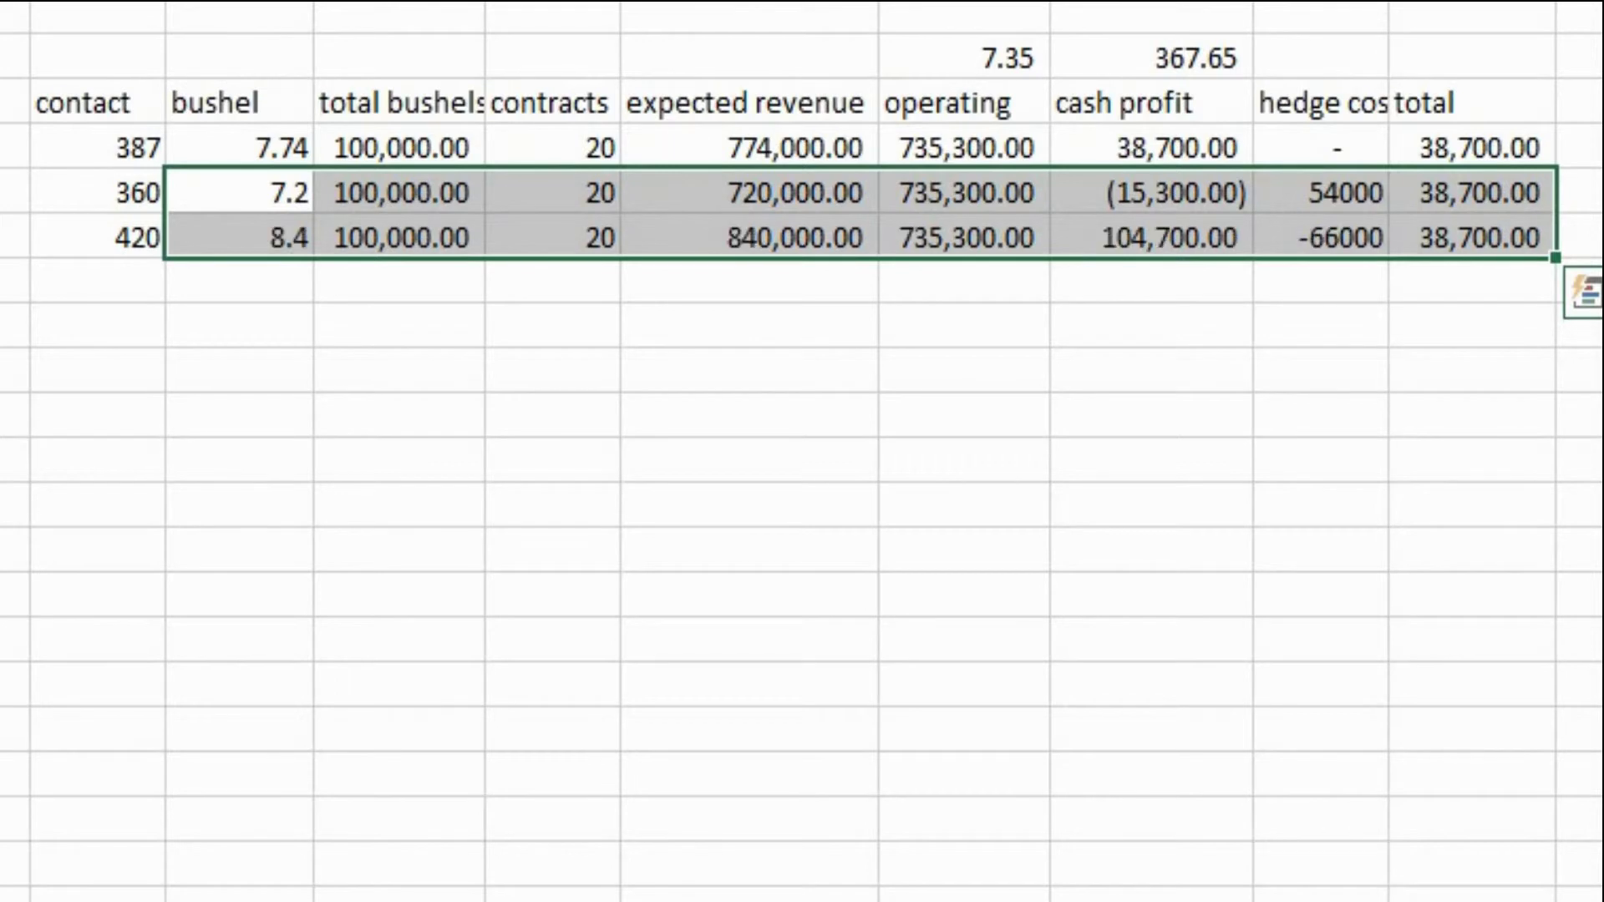
# Check the 420 row's results: bushel 8.4, cash profit 104,700.00, hedge cost -66000, total 38,700.00
pyautogui.click(238, 238)
pyautogui.click(399, 237)
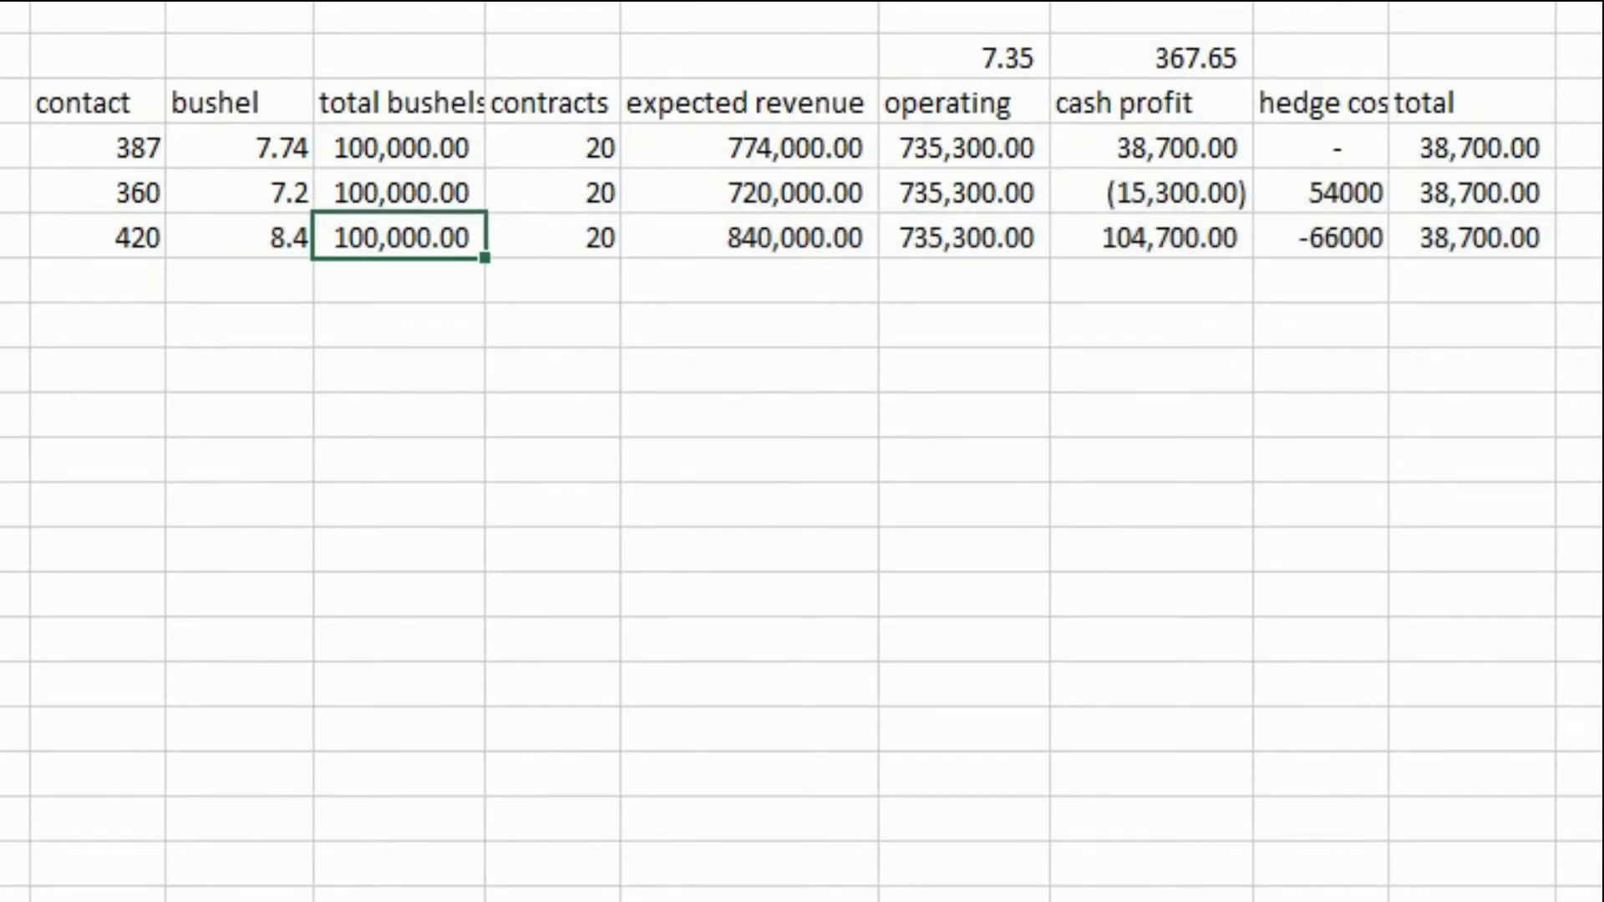
pyautogui.press('Right')
pyautogui.press('Right')
pyautogui.press('Right')
pyautogui.press('Right')
pyautogui.press('Right')
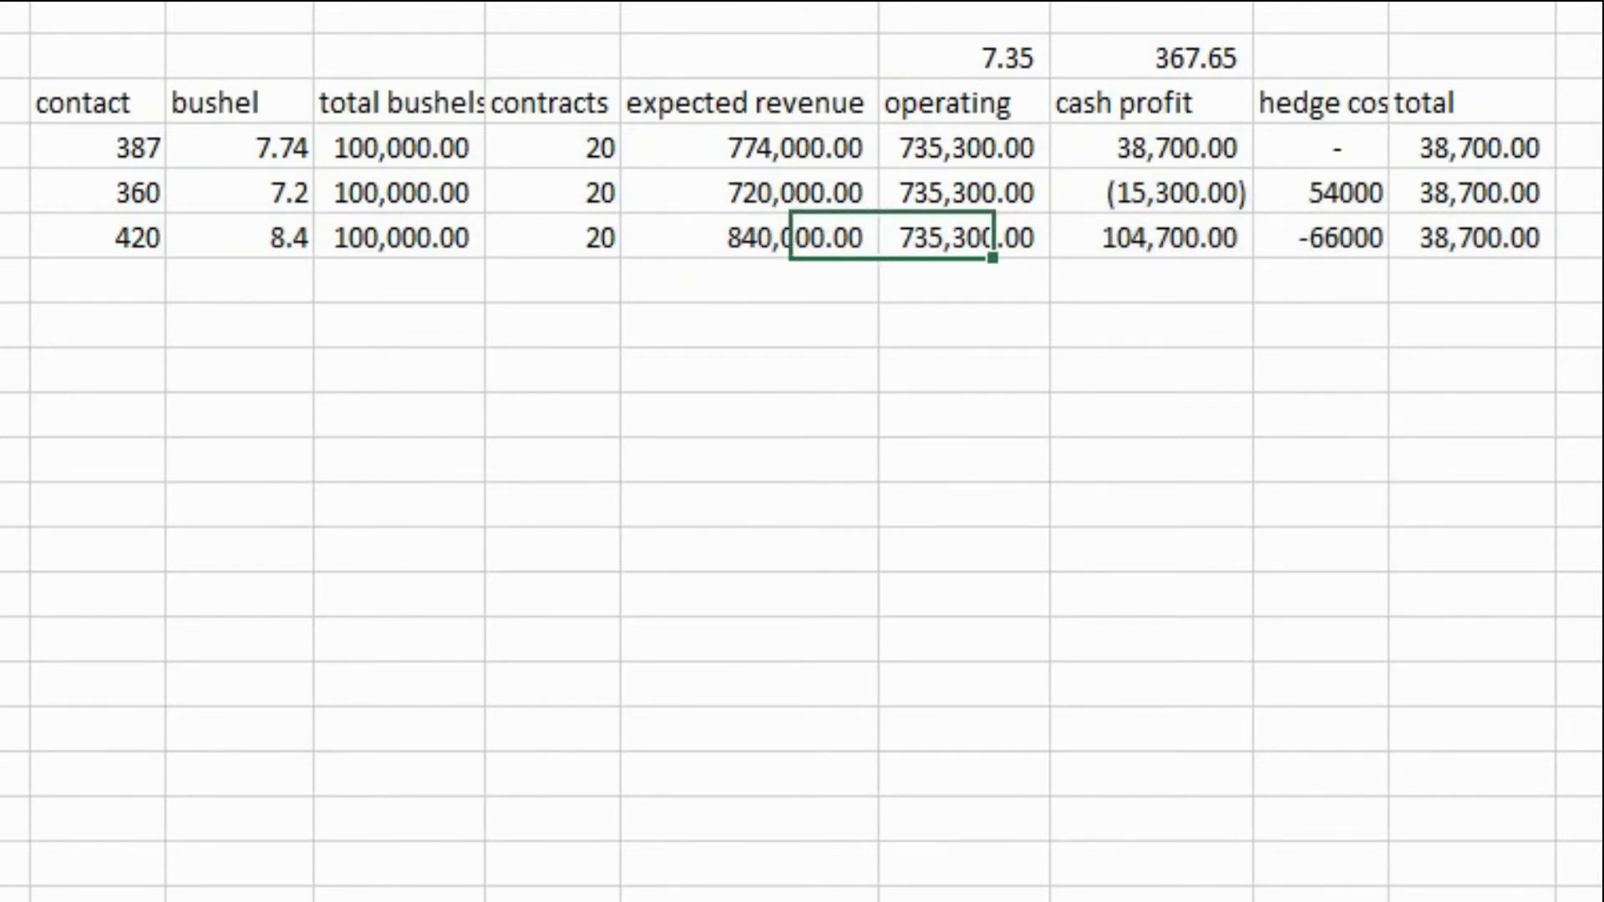
pyautogui.press('Right')
pyautogui.press('Left')
pyautogui.press('Left')
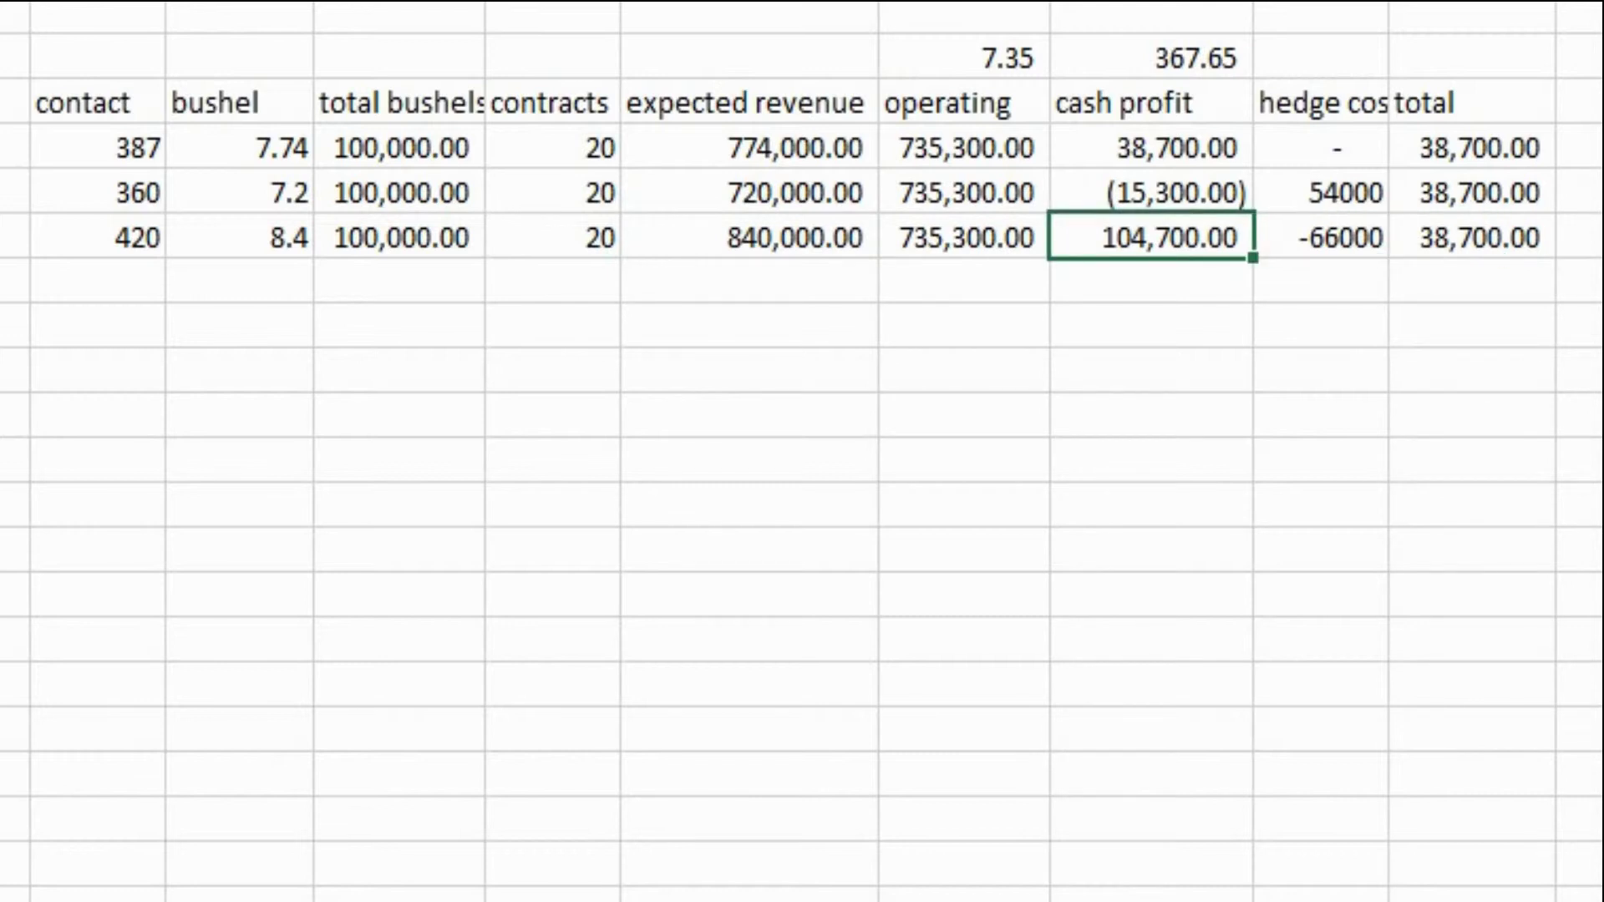
pyautogui.press('Right')
pyautogui.press('Right')
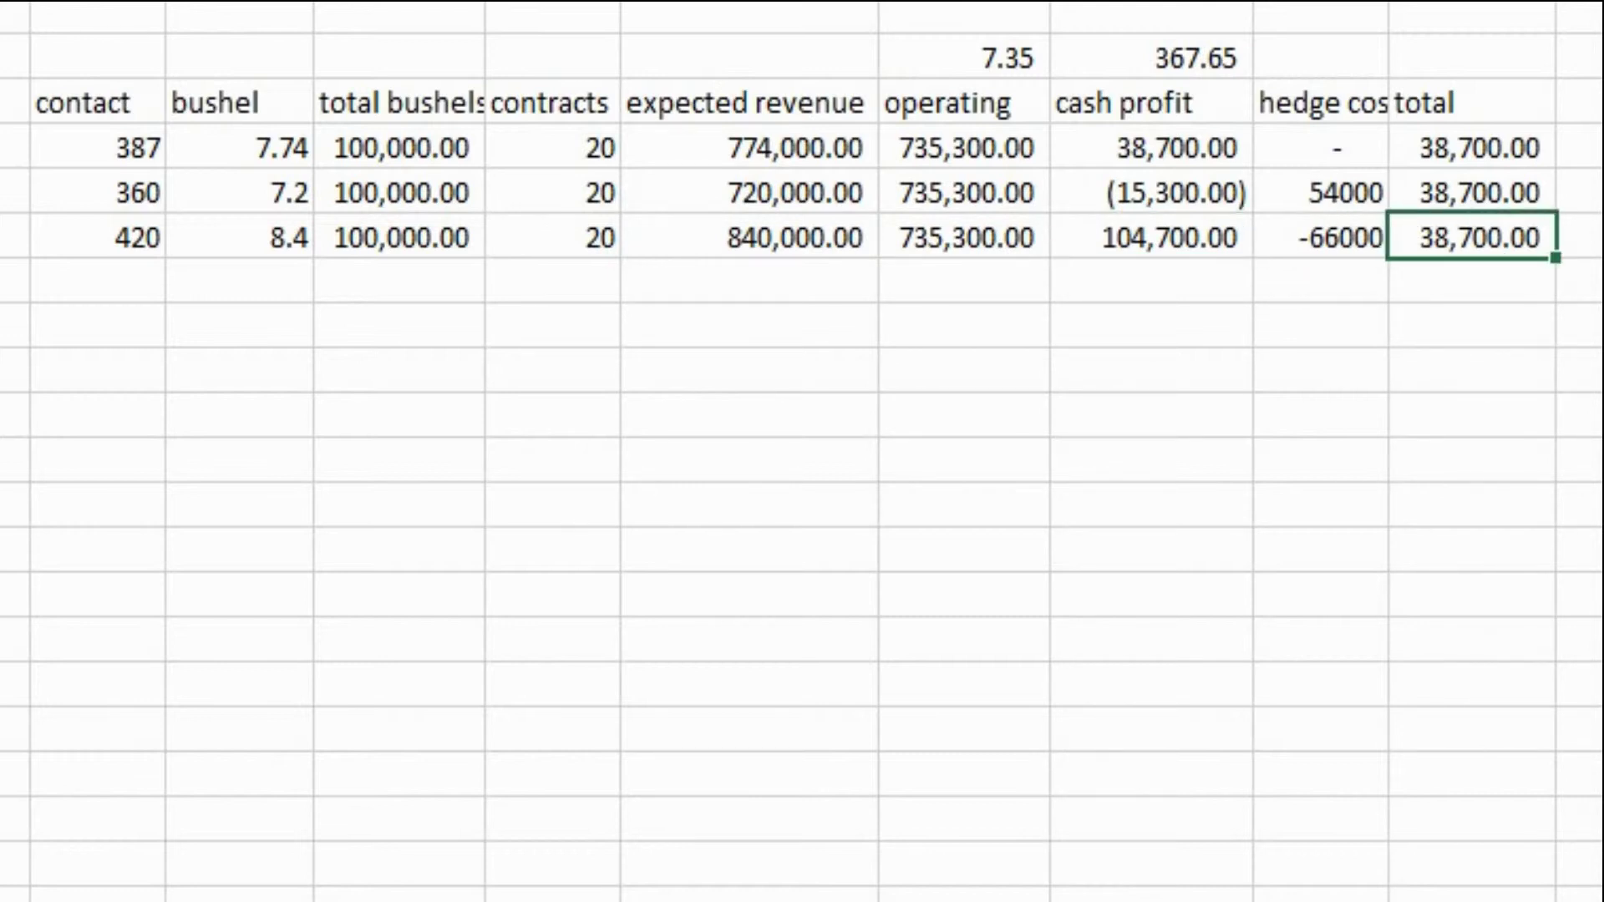
pyautogui.press('Left')
pyautogui.press('Left')
pyautogui.press('Left')
pyautogui.press('Left')
pyautogui.press('Left')
pyautogui.press('Left')
pyautogui.press('Left')
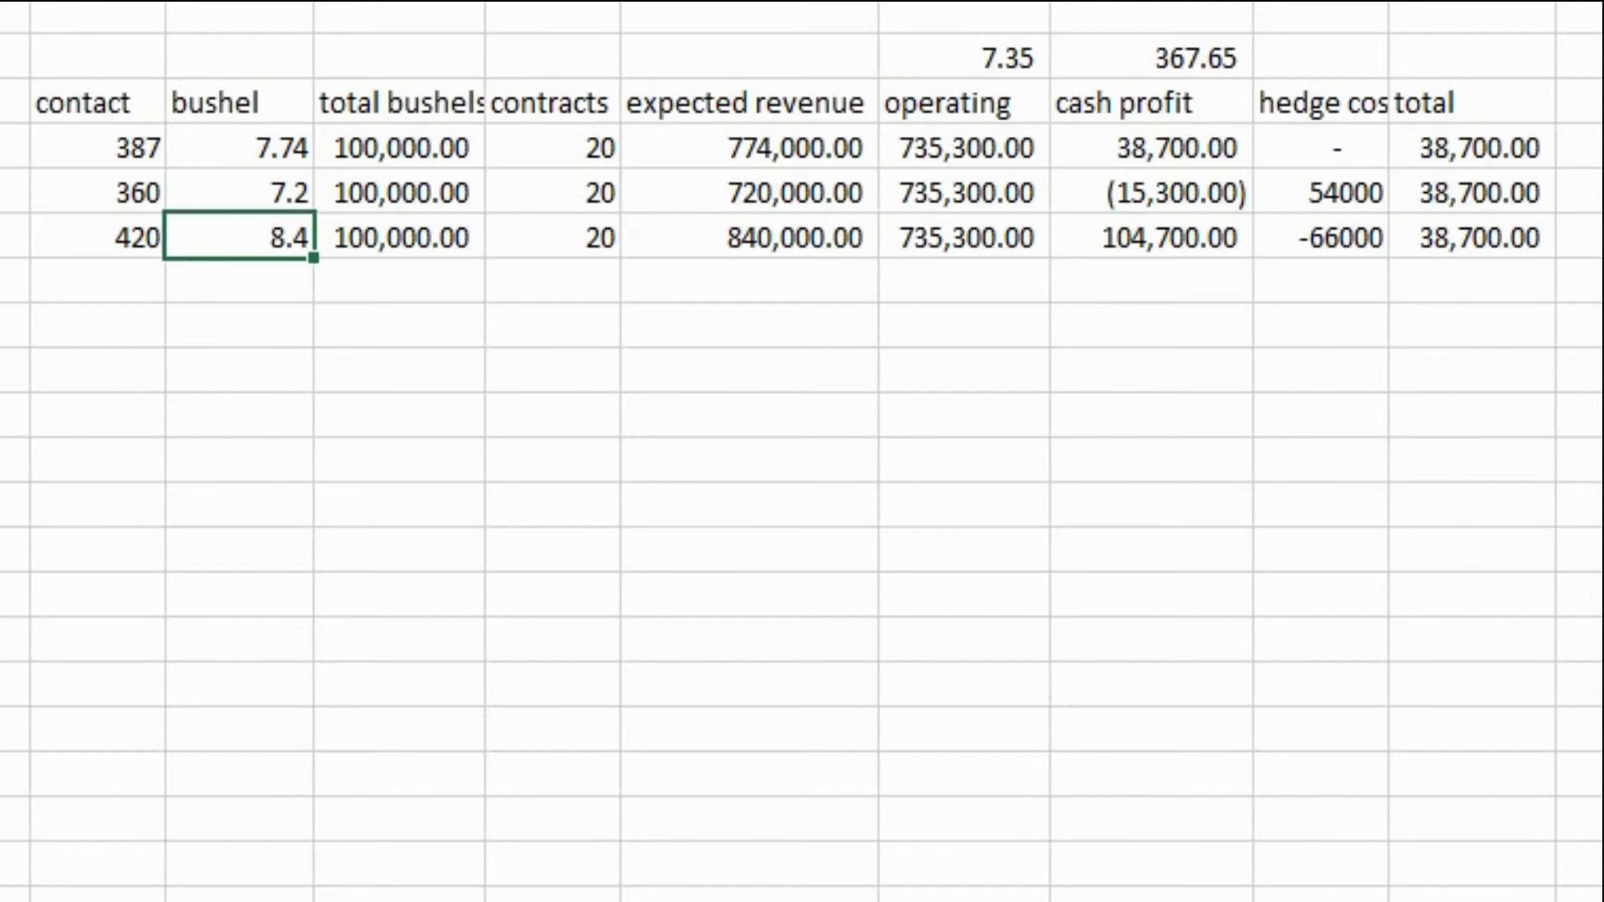
pyautogui.press('Left')
pyautogui.press('Down')
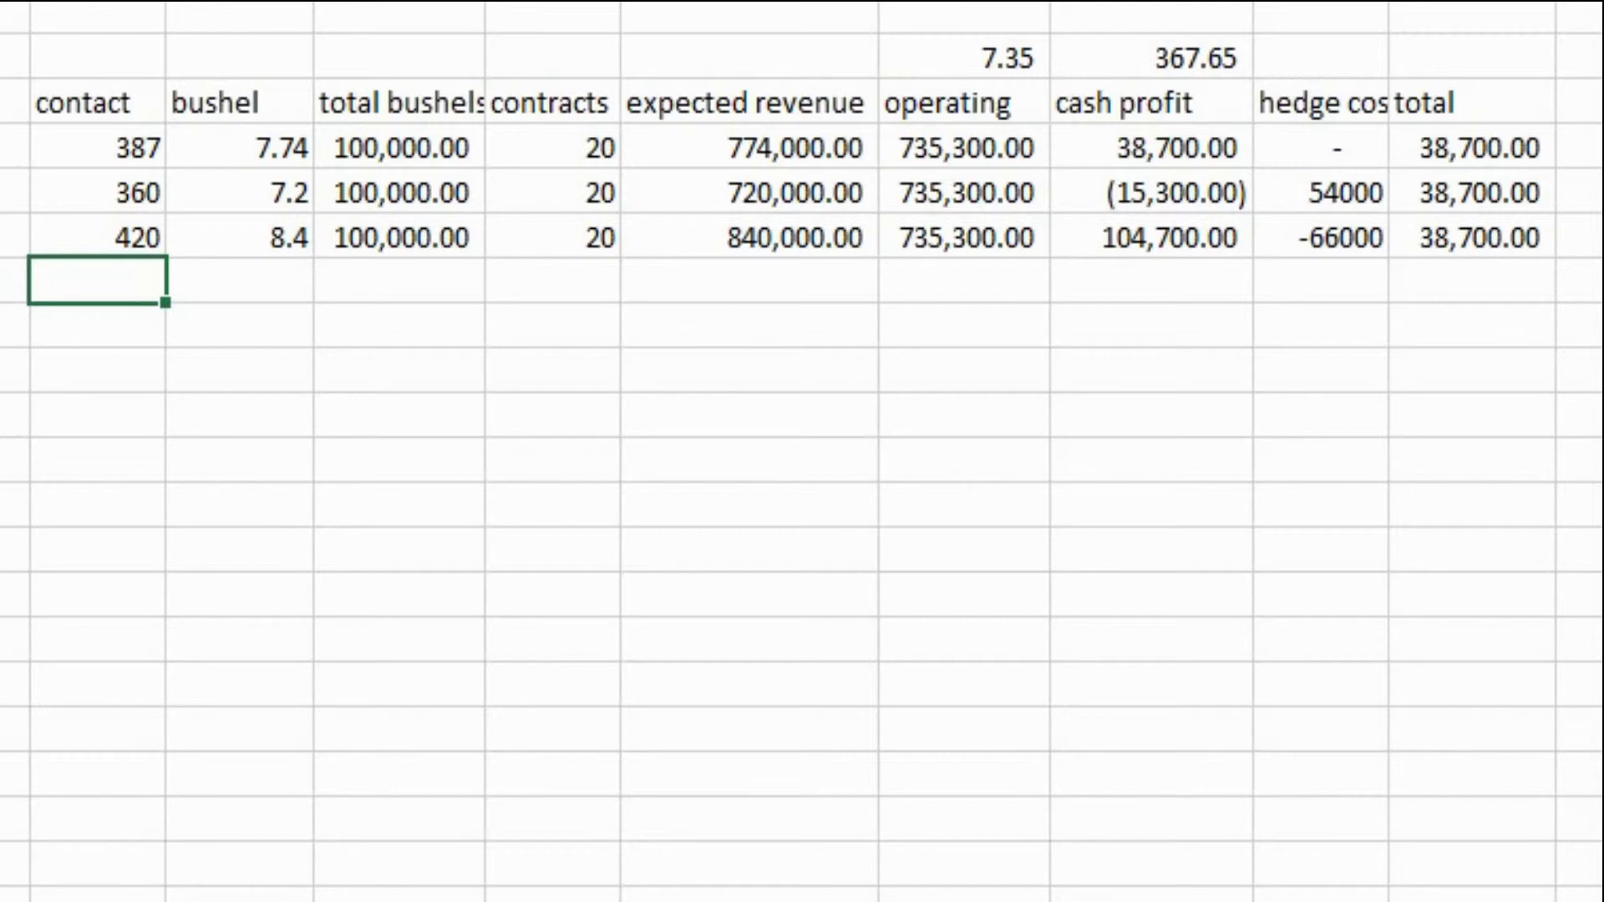
# Add a 300 contract price in A6 and fill the 420 row's formulas into it
pyautogui.write('300')
pyautogui.press('Tab')
pyautogui.press('Up')
pyautogui.hotkey('shift', 'Right')
pyautogui.hotkey('shift', 'Right')
pyautogui.hotkey('shift', 'Right')
pyautogui.hotkey('shift', 'Right')
pyautogui.hotkey('shift', 'Right')
pyautogui.hotkey('shift', 'Right')
pyautogui.hotkey('shift', 'Right')
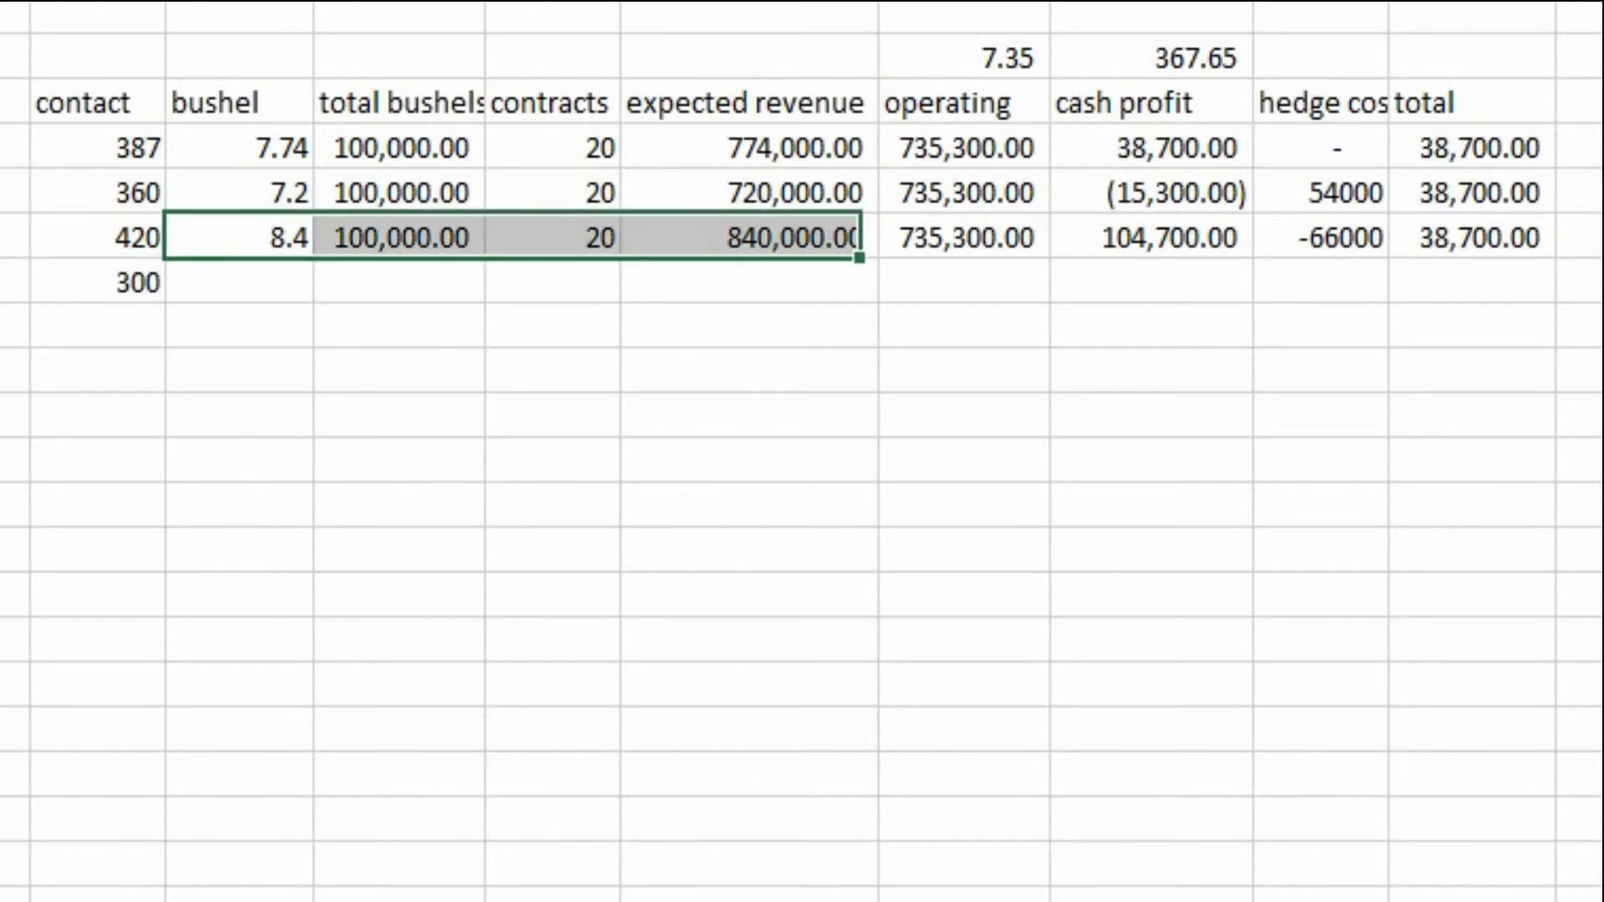
pyautogui.hotkey('shift', 'Down')
pyautogui.hotkey('ctrl', 'd')
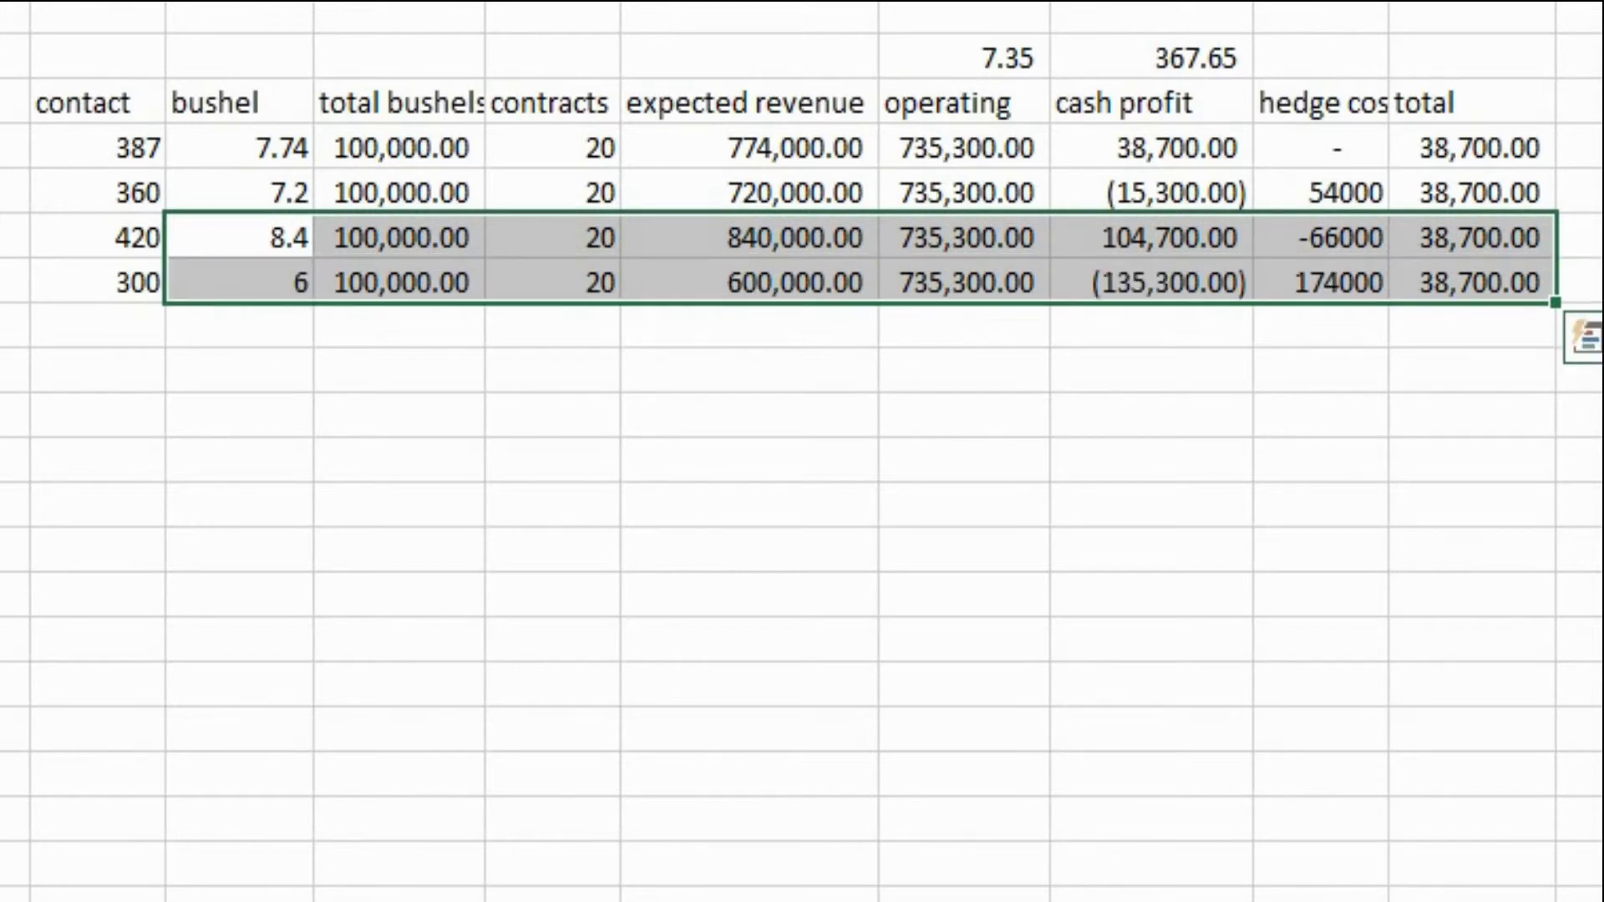
pyautogui.press('Down')
pyautogui.press('Left')
# Enter 500 in A7 and select the 300 row's formulas plus the row below
pyautogui.press('Down')
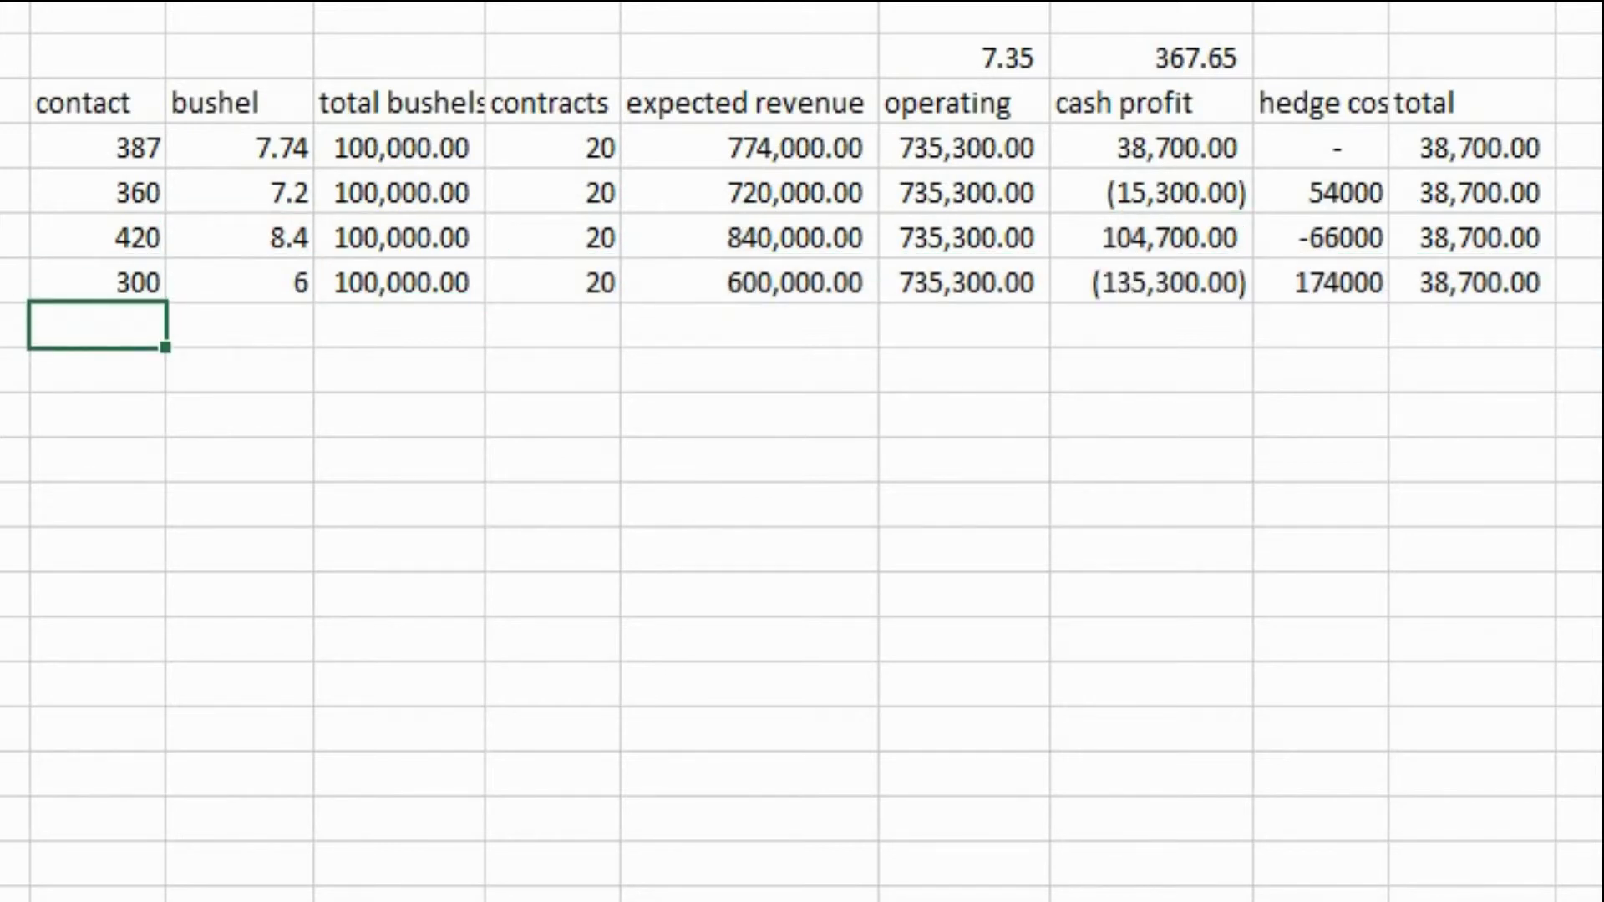
pyautogui.write('500')
pyautogui.press('Return')
pyautogui.press('Up')
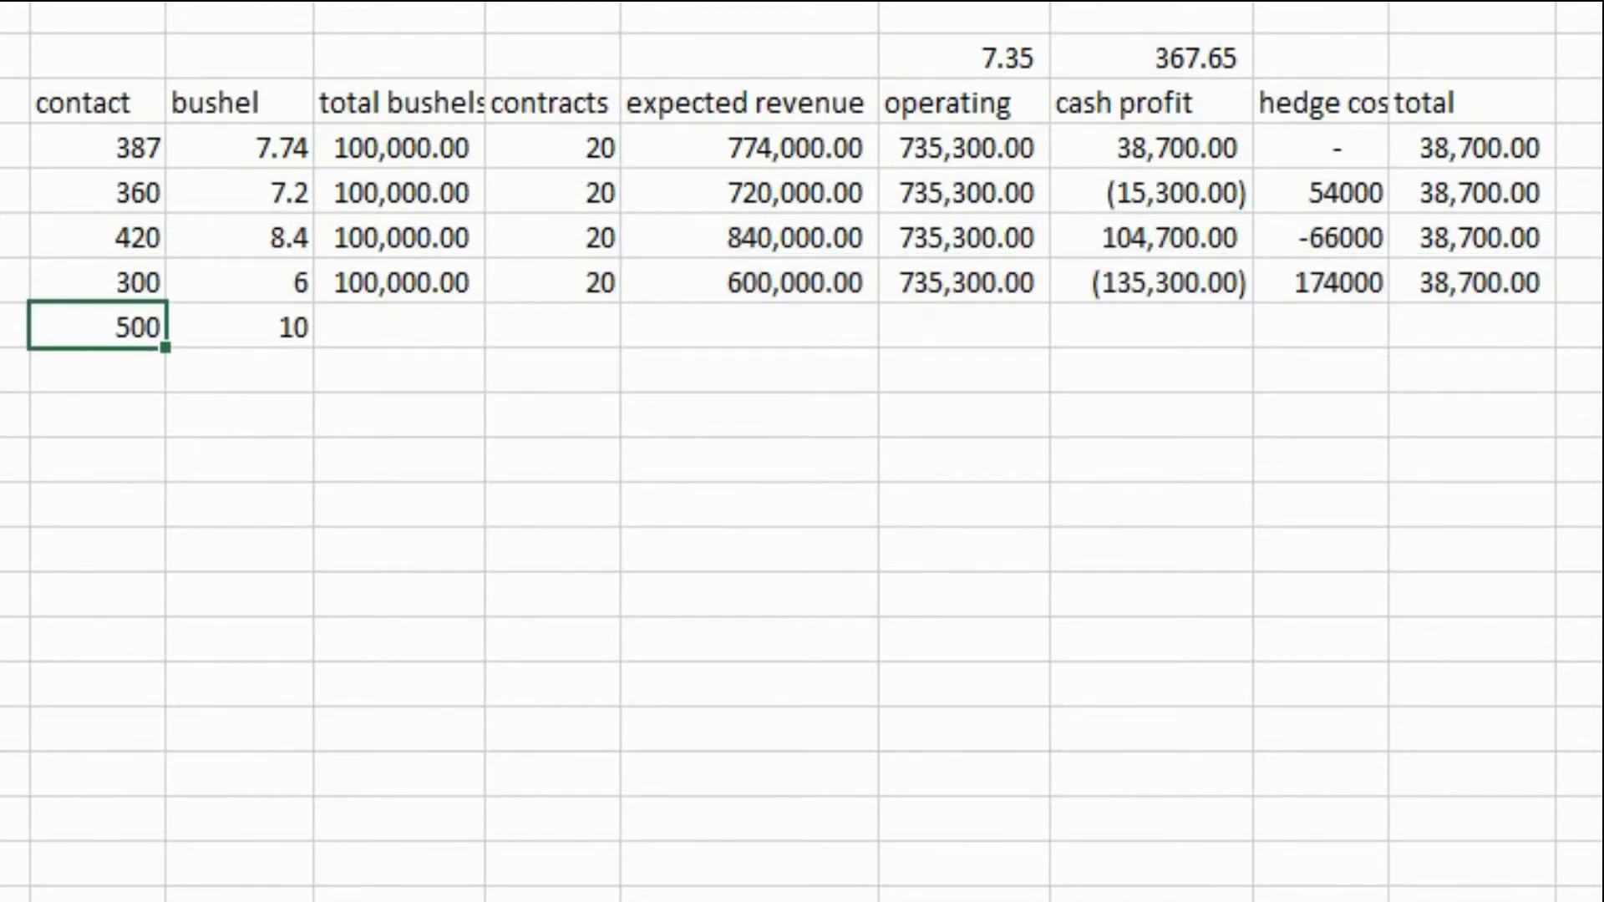
pyautogui.press('Right')
pyautogui.press('Up')
pyautogui.press('Right')
pyautogui.hotkey('shift', 'Right')
pyautogui.hotkey('shift', 'Right')
pyautogui.hotkey('shift', 'Right')
pyautogui.hotkey('shift', 'Right')
pyautogui.hotkey('shift', 'Right')
pyautogui.hotkey('shift', 'Right')
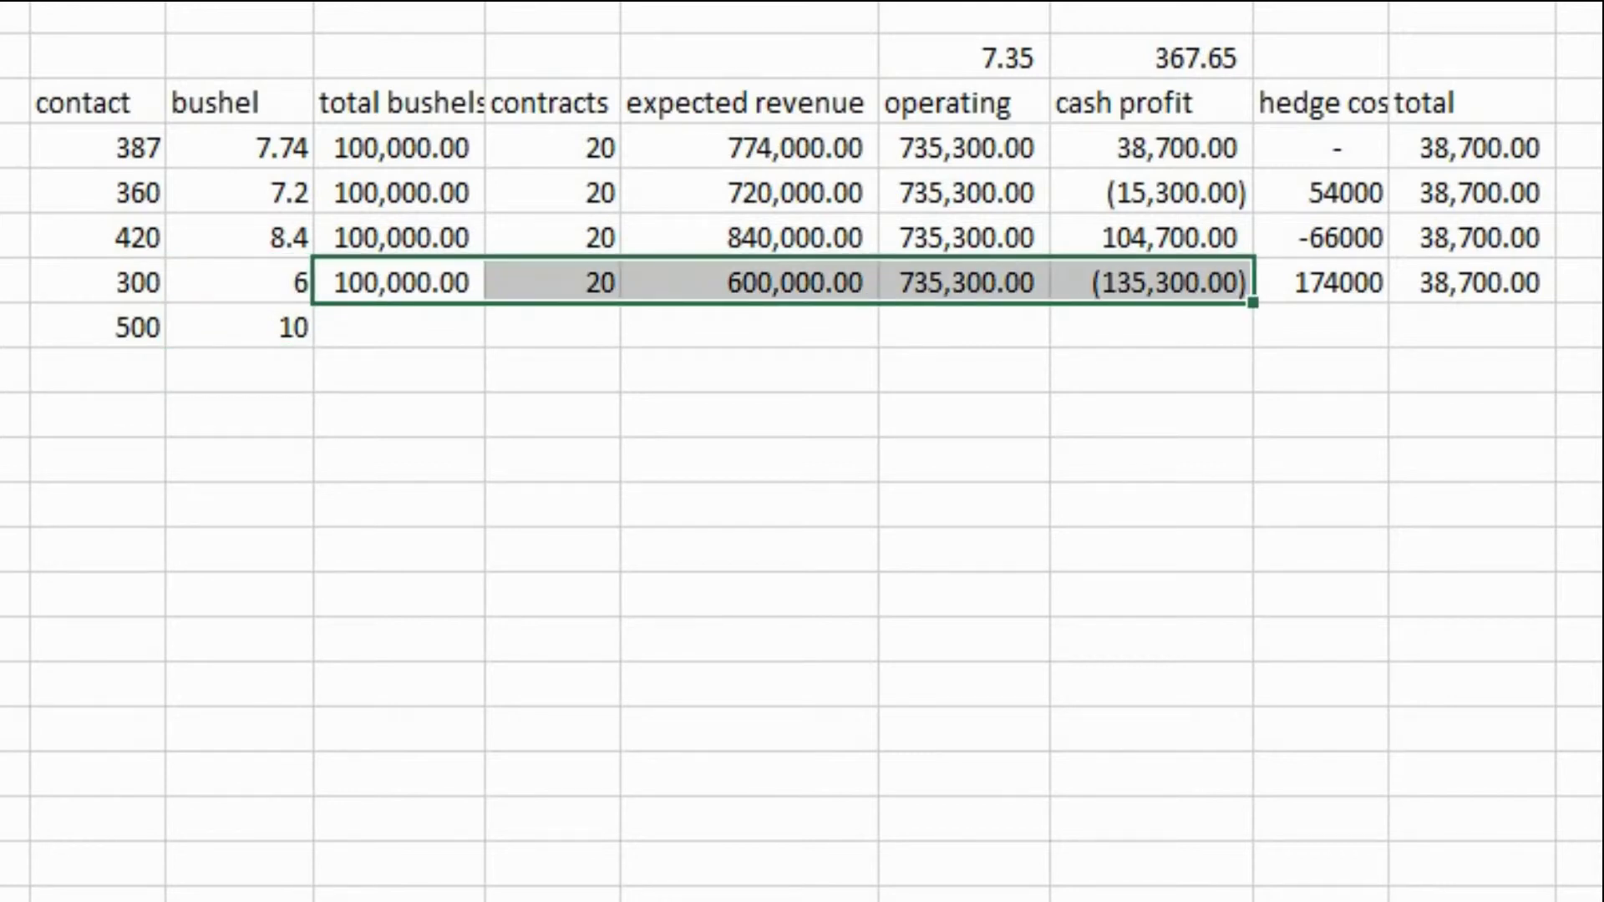
pyautogui.hotkey('shift', 'Down')
# Fill the 300 row's formulas into the 500 row and check its revenue 1,000,000.00 and total 38,700.00
pyautogui.hotkey('ctrl', 'd')
pyautogui.press('Down')
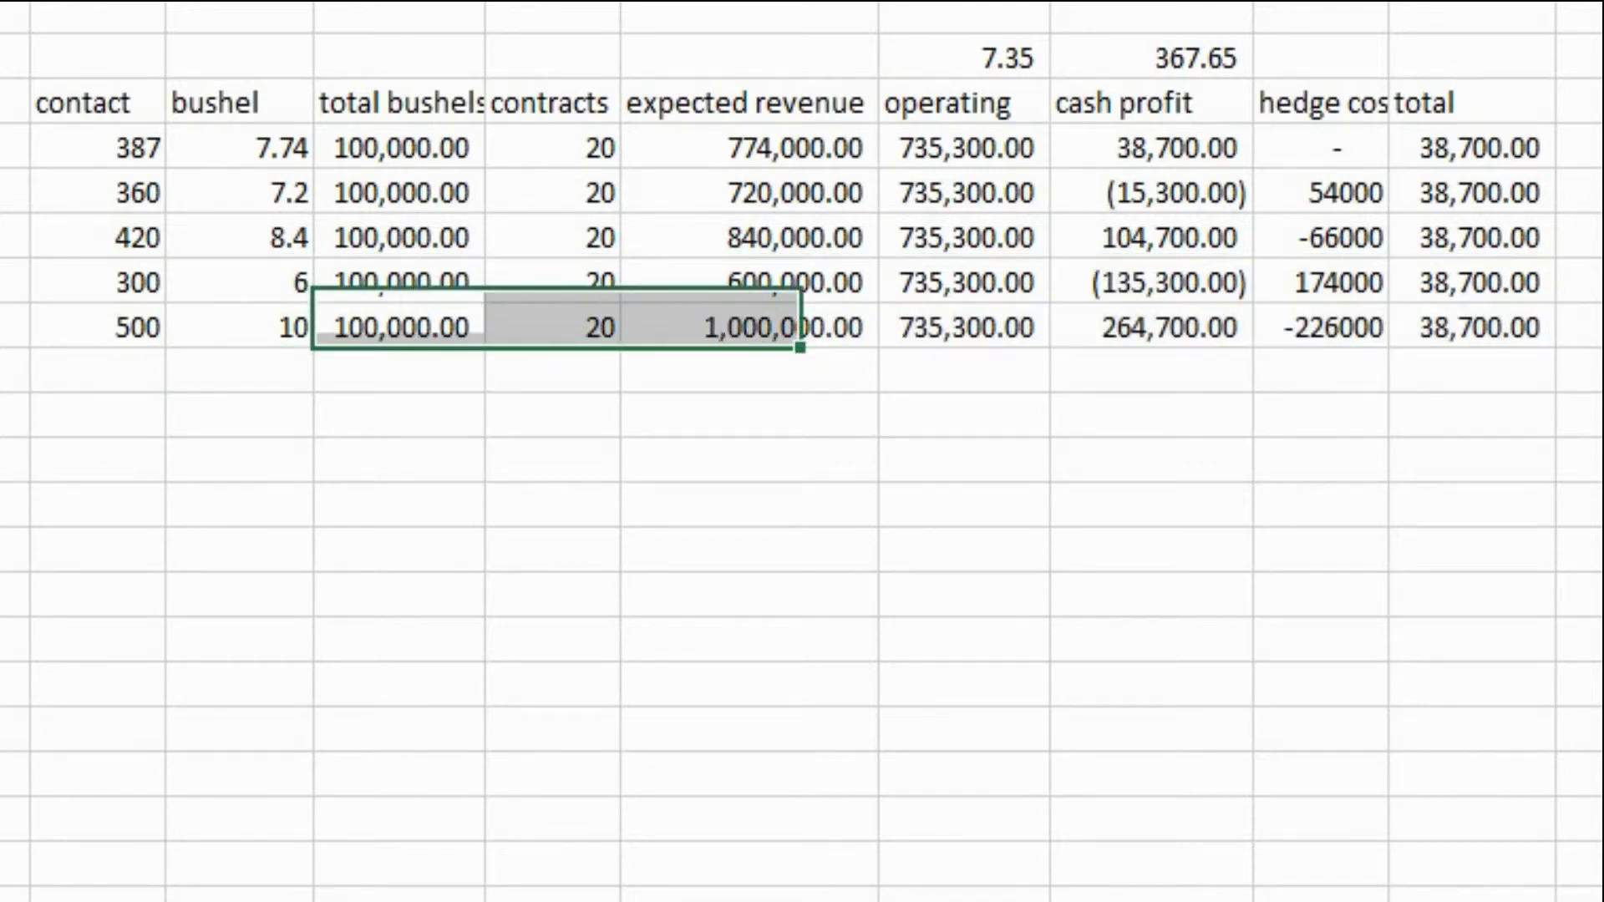
pyautogui.press('Up')
pyautogui.press('Right')
pyautogui.press('Right')
pyautogui.press('Right')
pyautogui.press('Right')
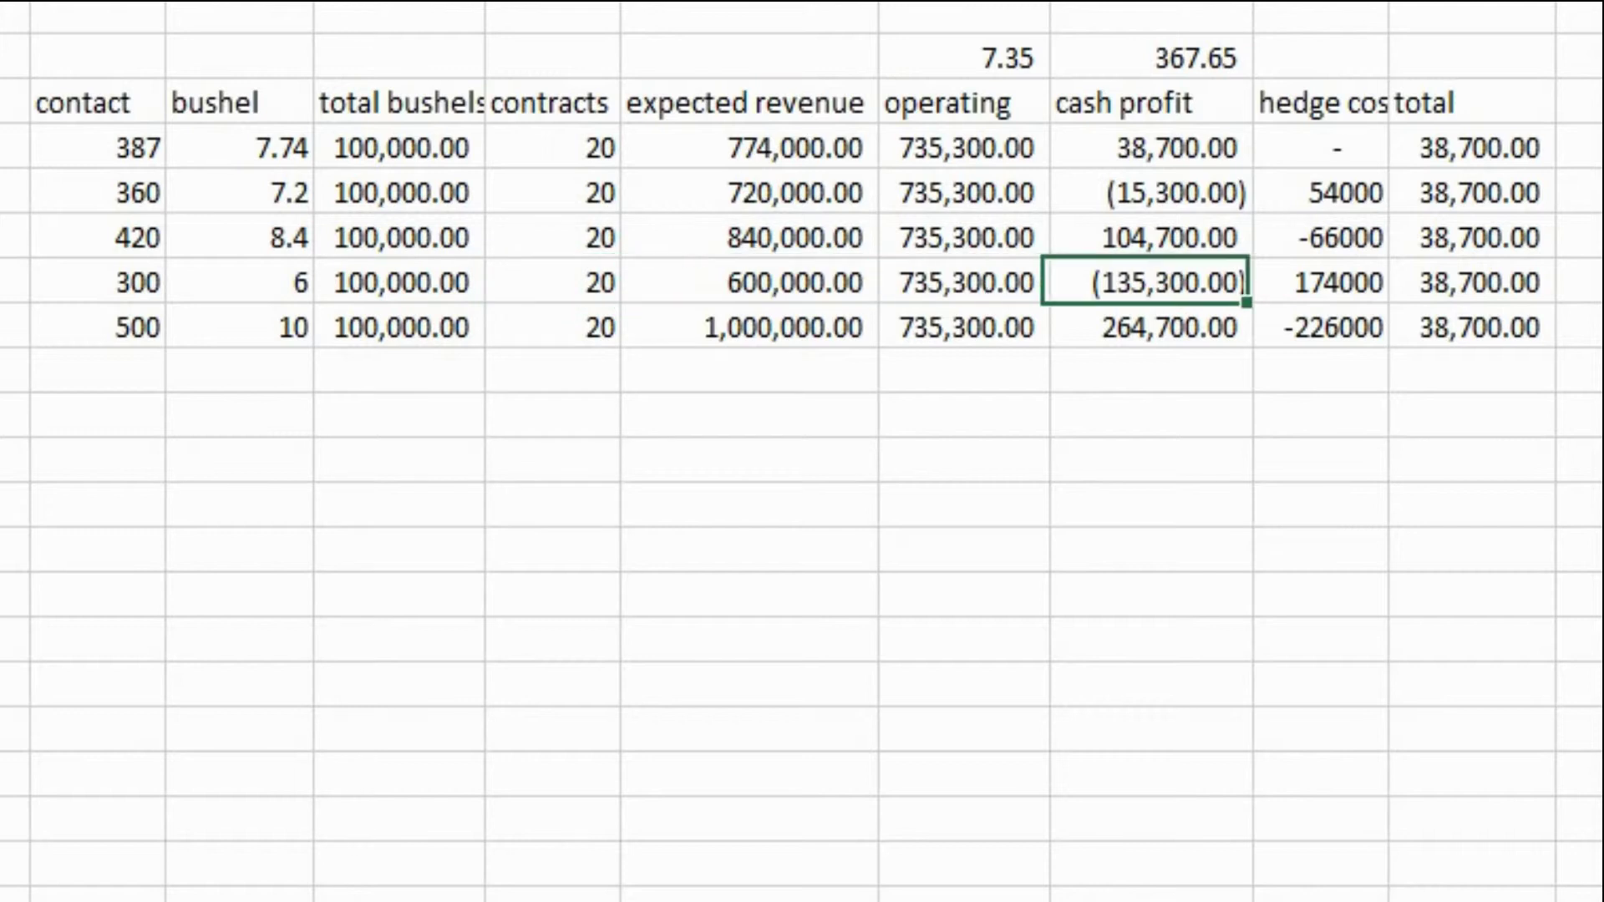
pyautogui.press('Right')
pyautogui.press('Down')
pyautogui.press('Right')
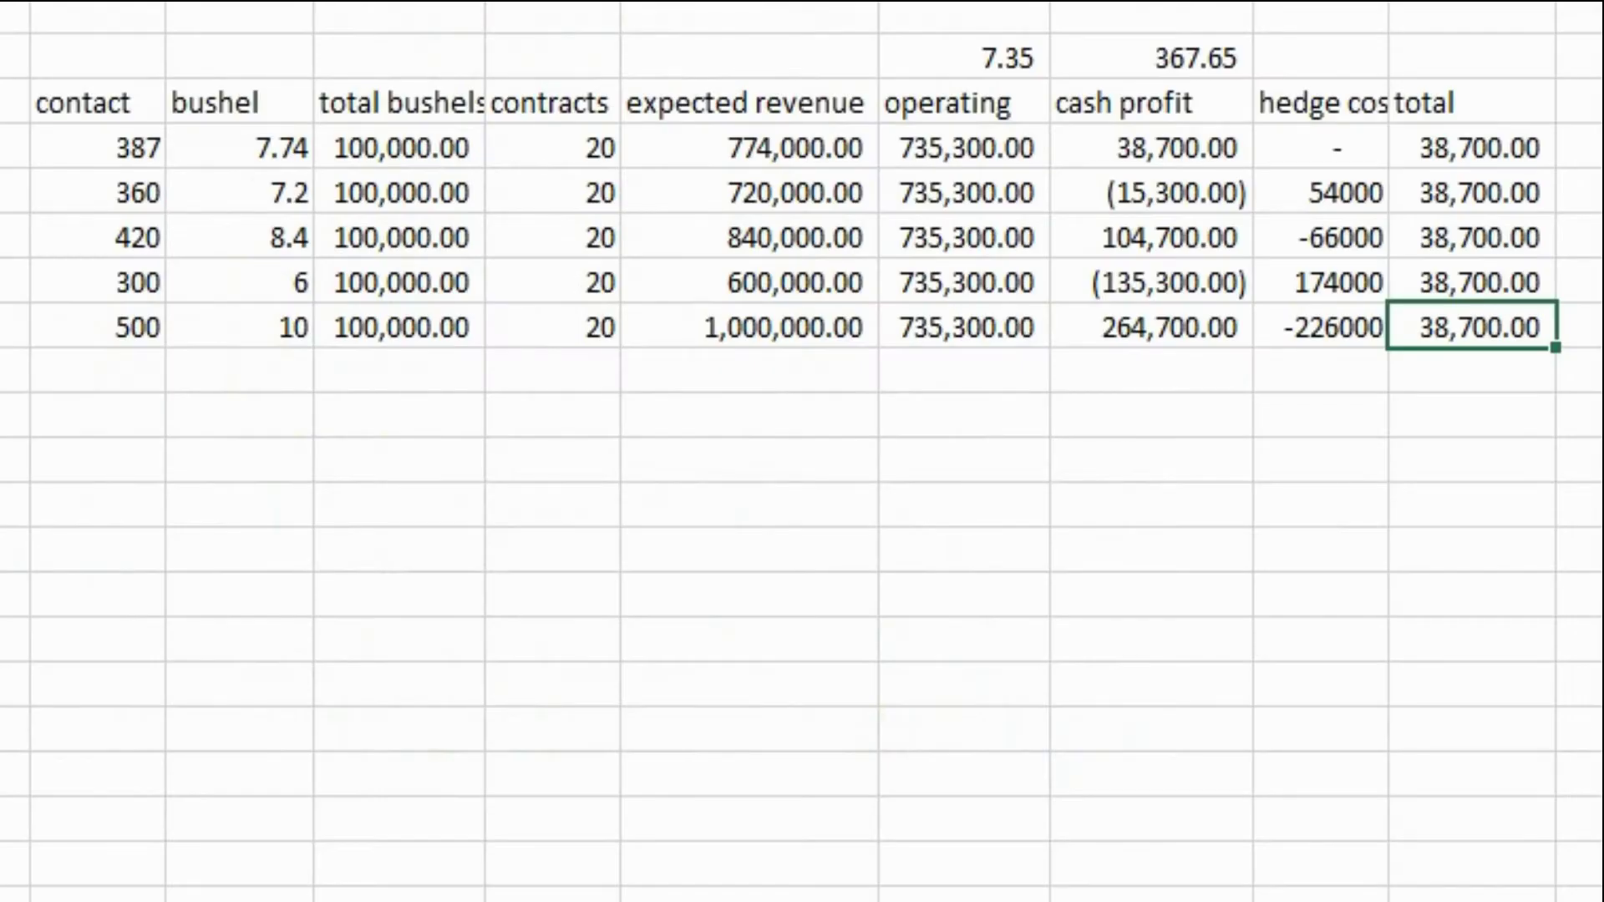
# Swap the fixed 20 after AG19 in the 500 row's hedge cost formula for the contracts cell
pyautogui.press('Down')
pyautogui.press('Left')
pyautogui.press('Left')
pyautogui.press('Left')
pyautogui.press('Left')
pyautogui.press('Left')
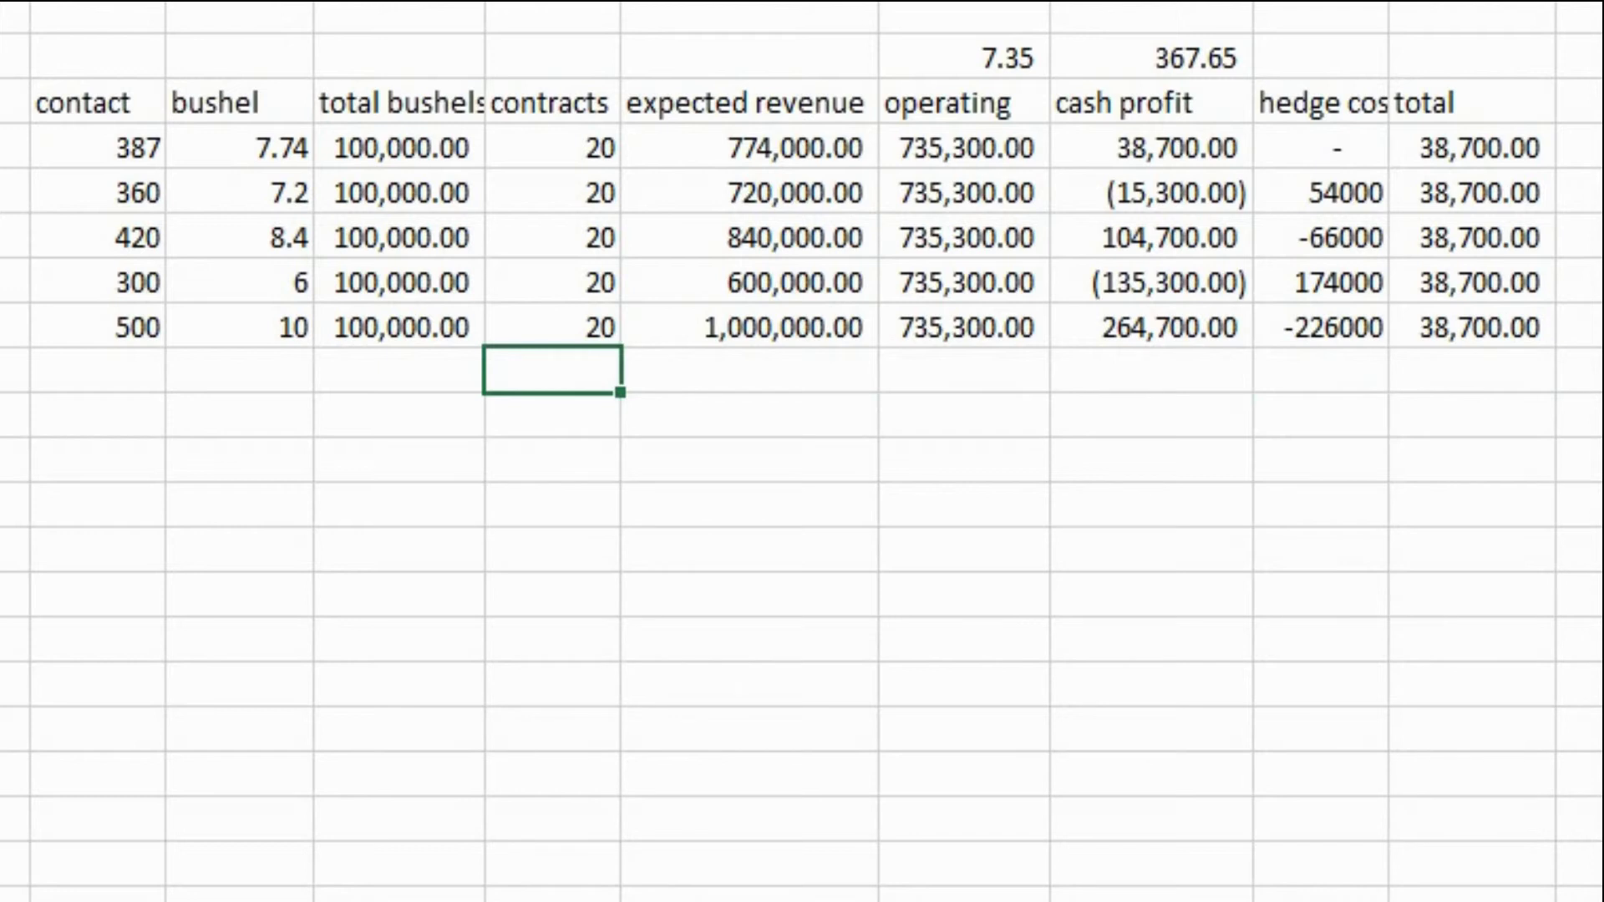
pyautogui.press('Up')
pyautogui.press('Right')
pyautogui.press('Right')
pyautogui.press('Right')
pyautogui.press('Right')
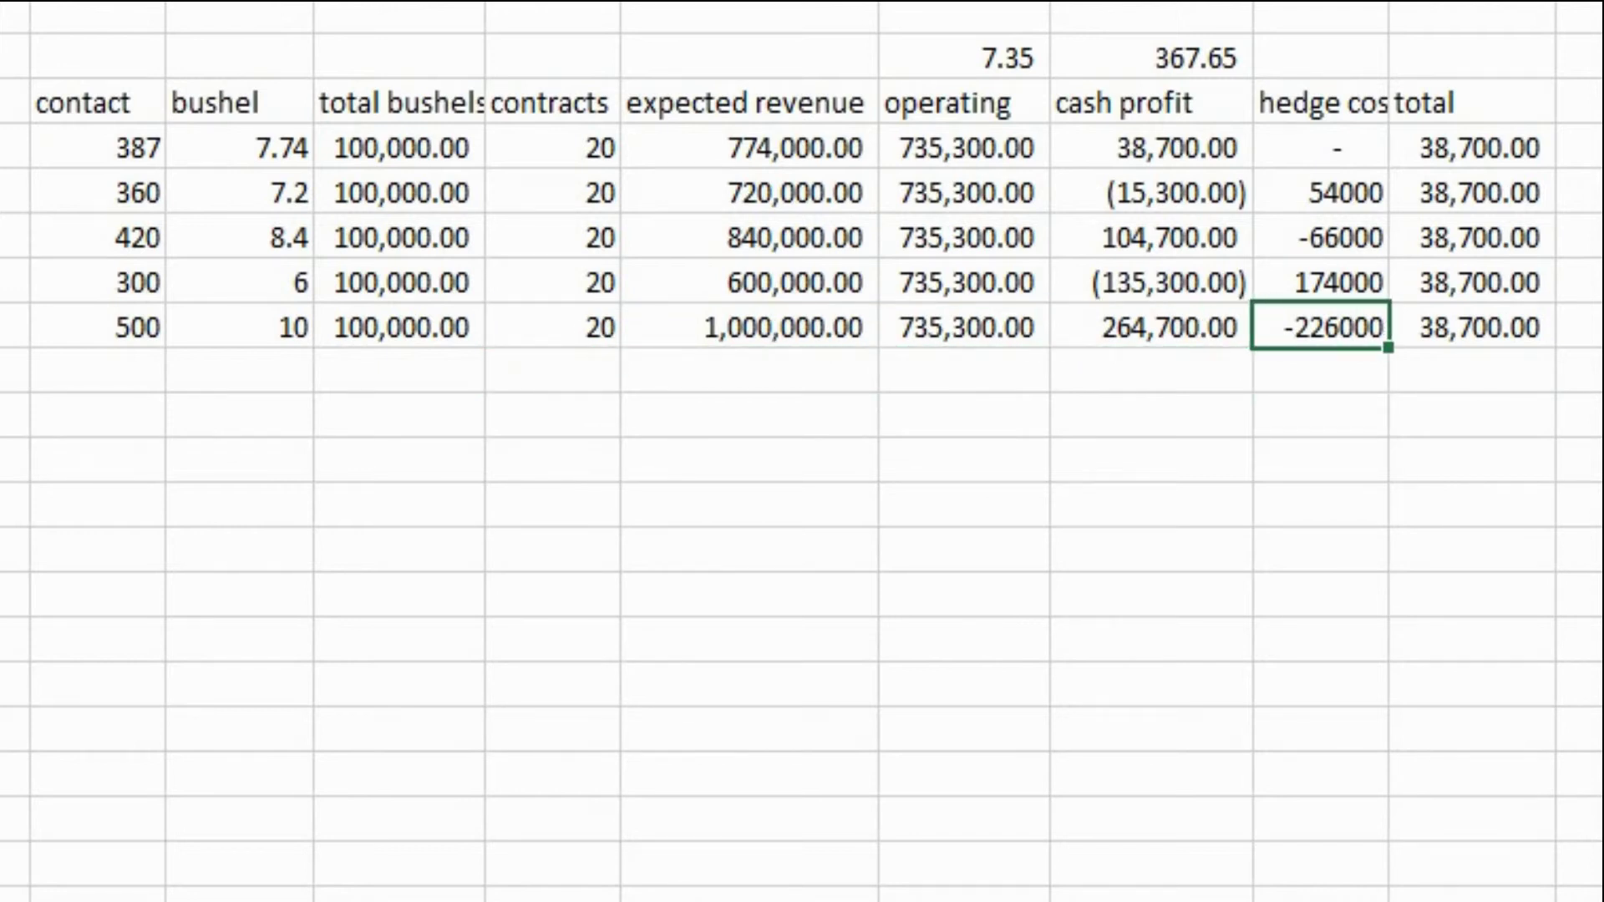
pyautogui.press('F2')
pyautogui.press('Left')
pyautogui.press('Left')
pyautogui.press('Left')
pyautogui.press('Left')
pyautogui.press('Left')
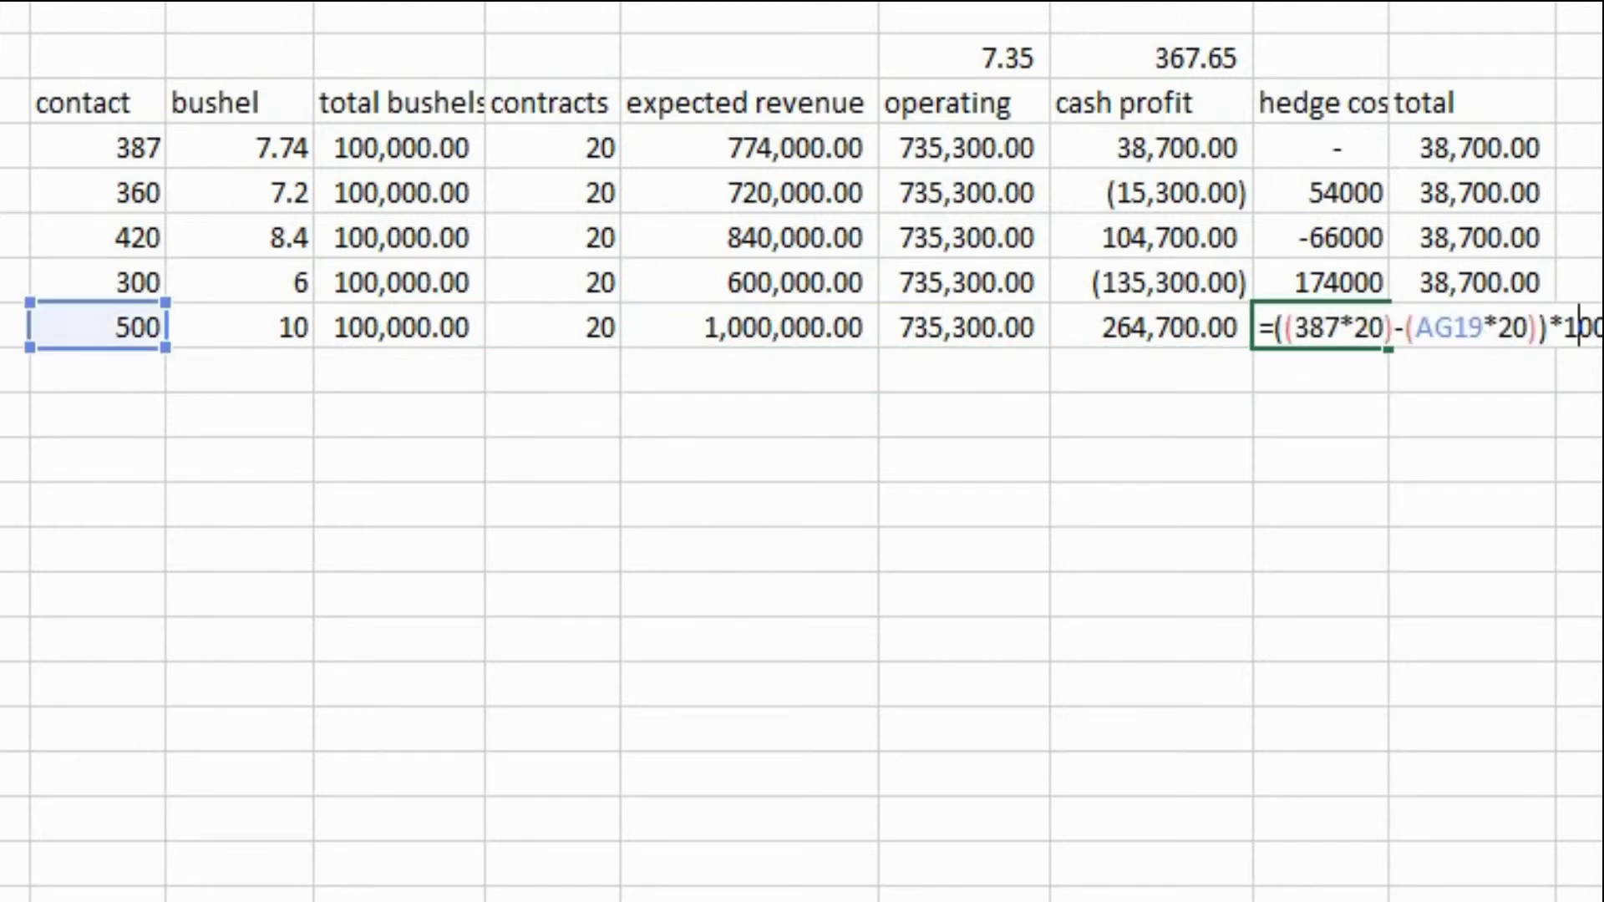
pyautogui.press('Left')
pyautogui.press('BackSpace')
pyautogui.press('BackSpace')
pyautogui.click(573, 333)
pyautogui.press('Return')
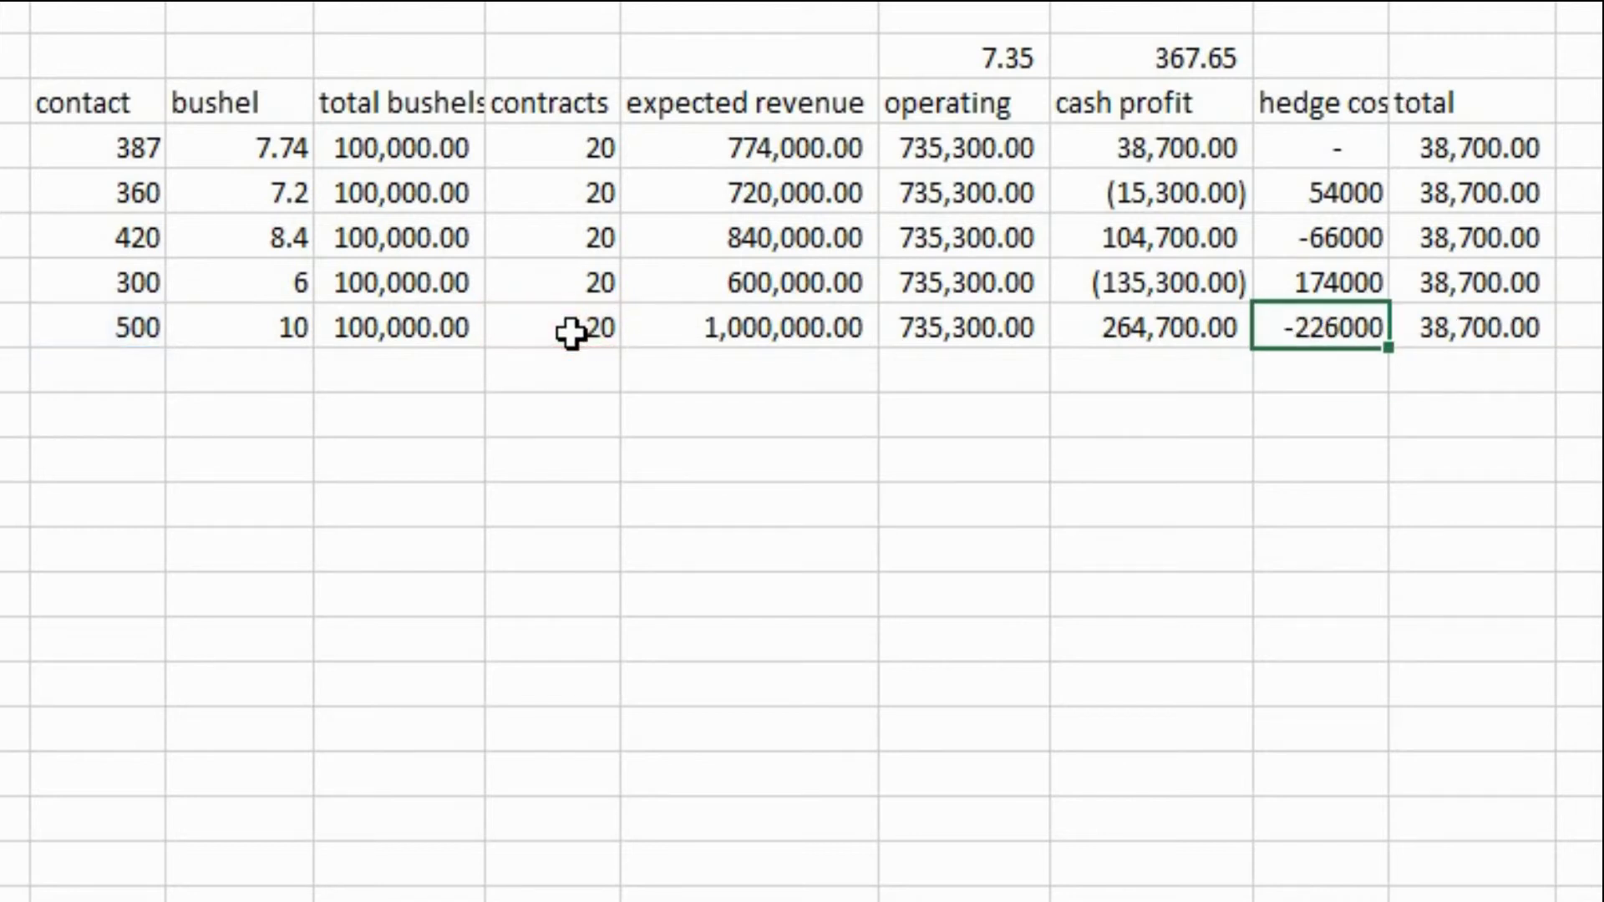
# Replace the remaining fixed 20 in the hedge cost formula with the contracts cell, keeping -226000
pyautogui.press('F2')
pyautogui.press('Left')
pyautogui.press('Left')
pyautogui.press('Left')
pyautogui.press('Left')
pyautogui.press('Left')
pyautogui.press('Left')
pyautogui.press('Left')
pyautogui.press('Left')
pyautogui.press('Left')
pyautogui.press('Left')
pyautogui.press('Left')
pyautogui.press('Left')
pyautogui.press('Left')
pyautogui.press('Left')
pyautogui.press('Left')
pyautogui.press('Left')
pyautogui.press('Left')
pyautogui.press('Left')
pyautogui.press('BackSpace')
pyautogui.press('BackSpace')
pyautogui.click(571, 333)
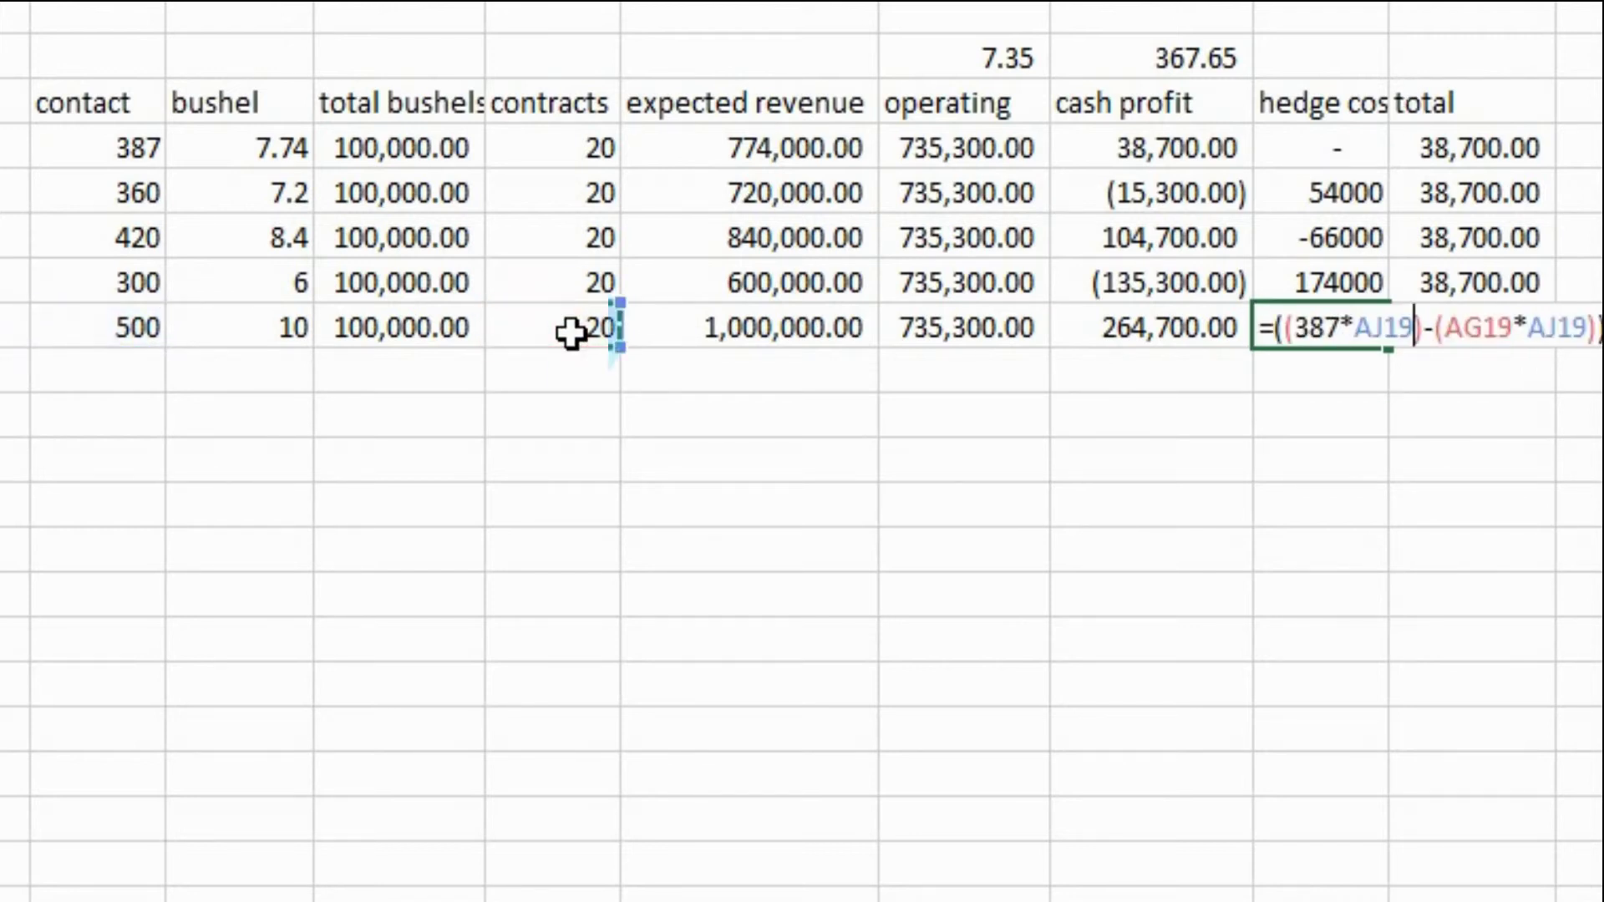
pyautogui.hotkey('ctrl', 'Return')
# Clear a stray entry below the contracts cell and select the whole 500 scenario row
pyautogui.press('Left')
pyautogui.press('Left')
pyautogui.press('Left')
pyautogui.press('Left')
pyautogui.press('Down')
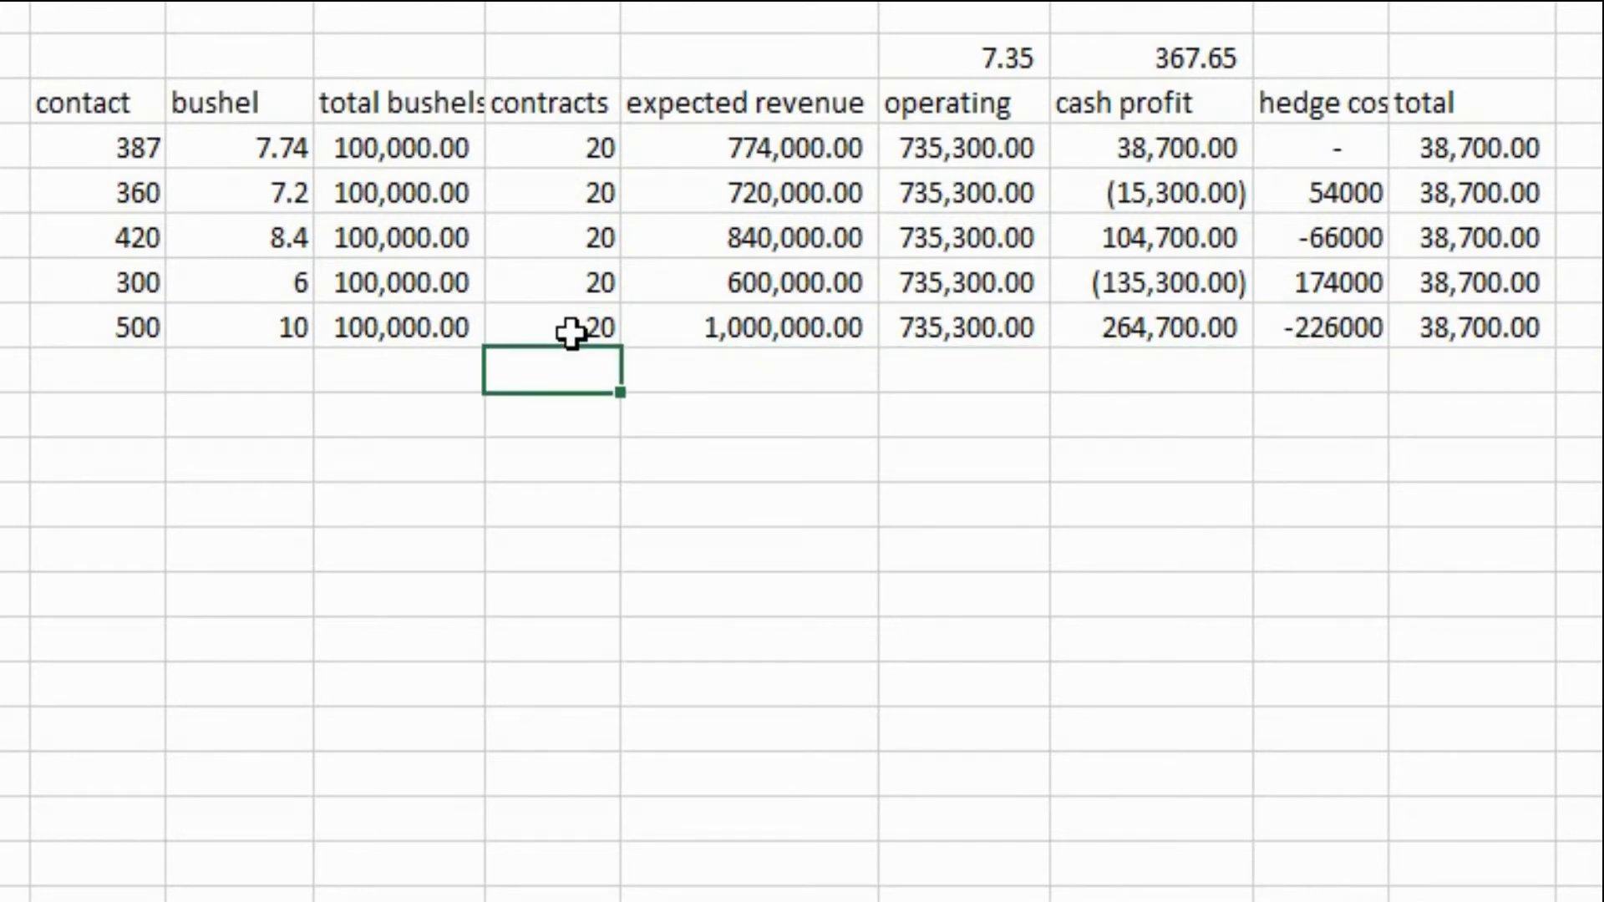
pyautogui.write('3')
pyautogui.write('0')
pyautogui.press('BackSpace')
pyautogui.press('BackSpace')
pyautogui.press('BackSpace')
pyautogui.press('Left')
pyautogui.press('Up')
pyautogui.press('Left')
pyautogui.press('Left')
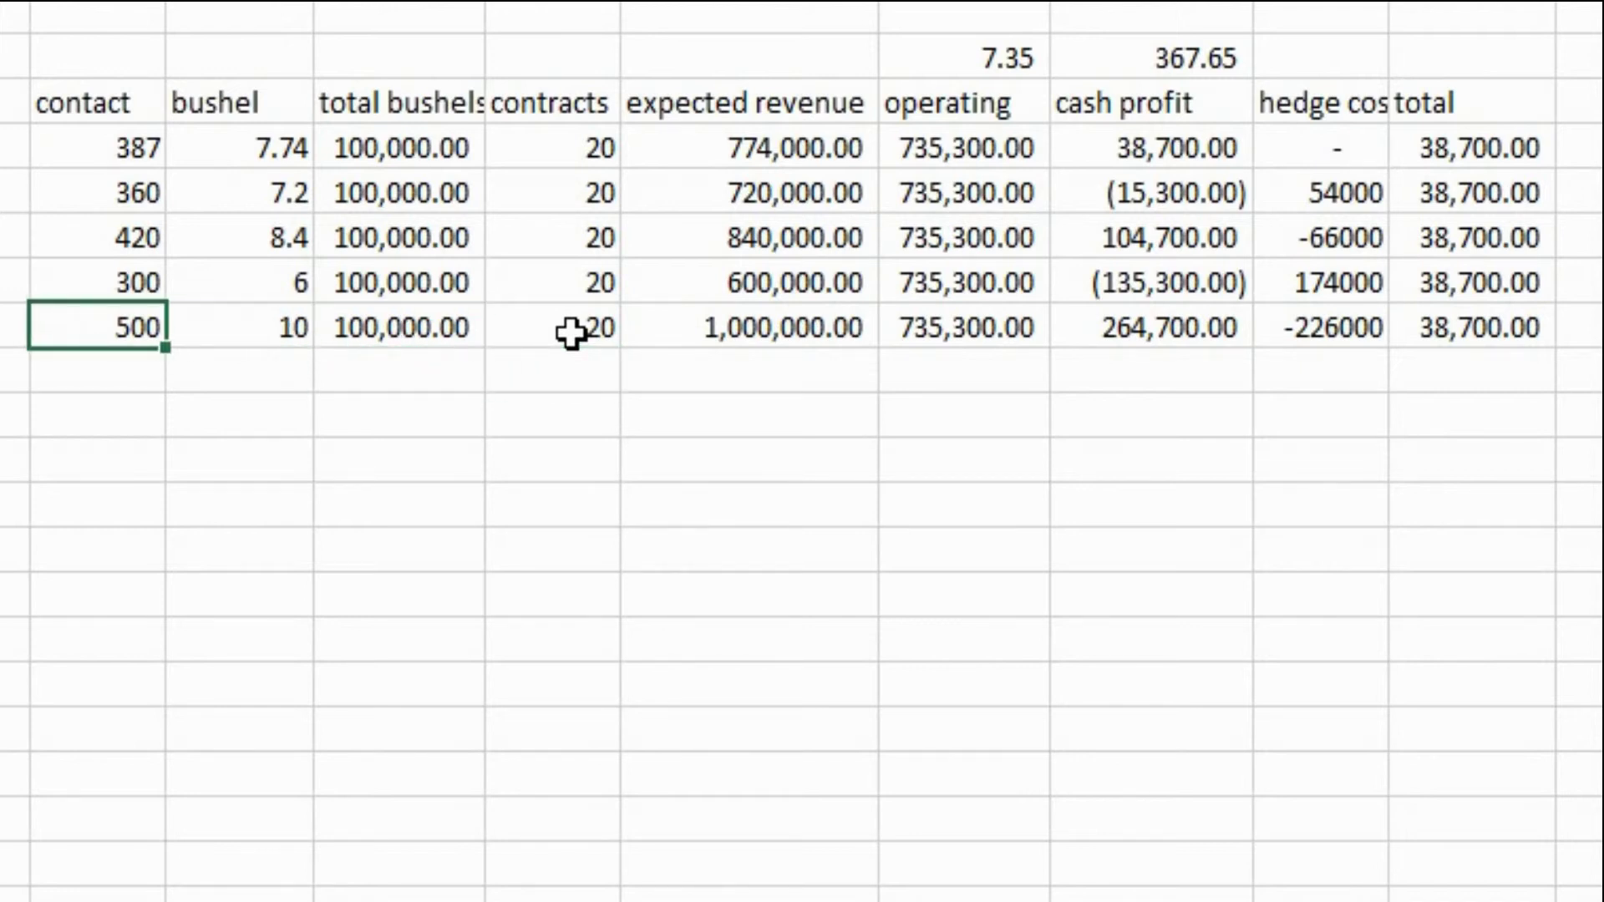
pyautogui.hotkey('shift', 'Right')
pyautogui.hotkey('shift', 'Right')
pyautogui.hotkey('shift', 'Right')
pyautogui.hotkey('shift', 'Right')
pyautogui.hotkey('shift', 'Right')
pyautogui.hotkey('shift', 'Right')
pyautogui.hotkey('shift', 'Right')
pyautogui.hotkey('shift', 'Right')
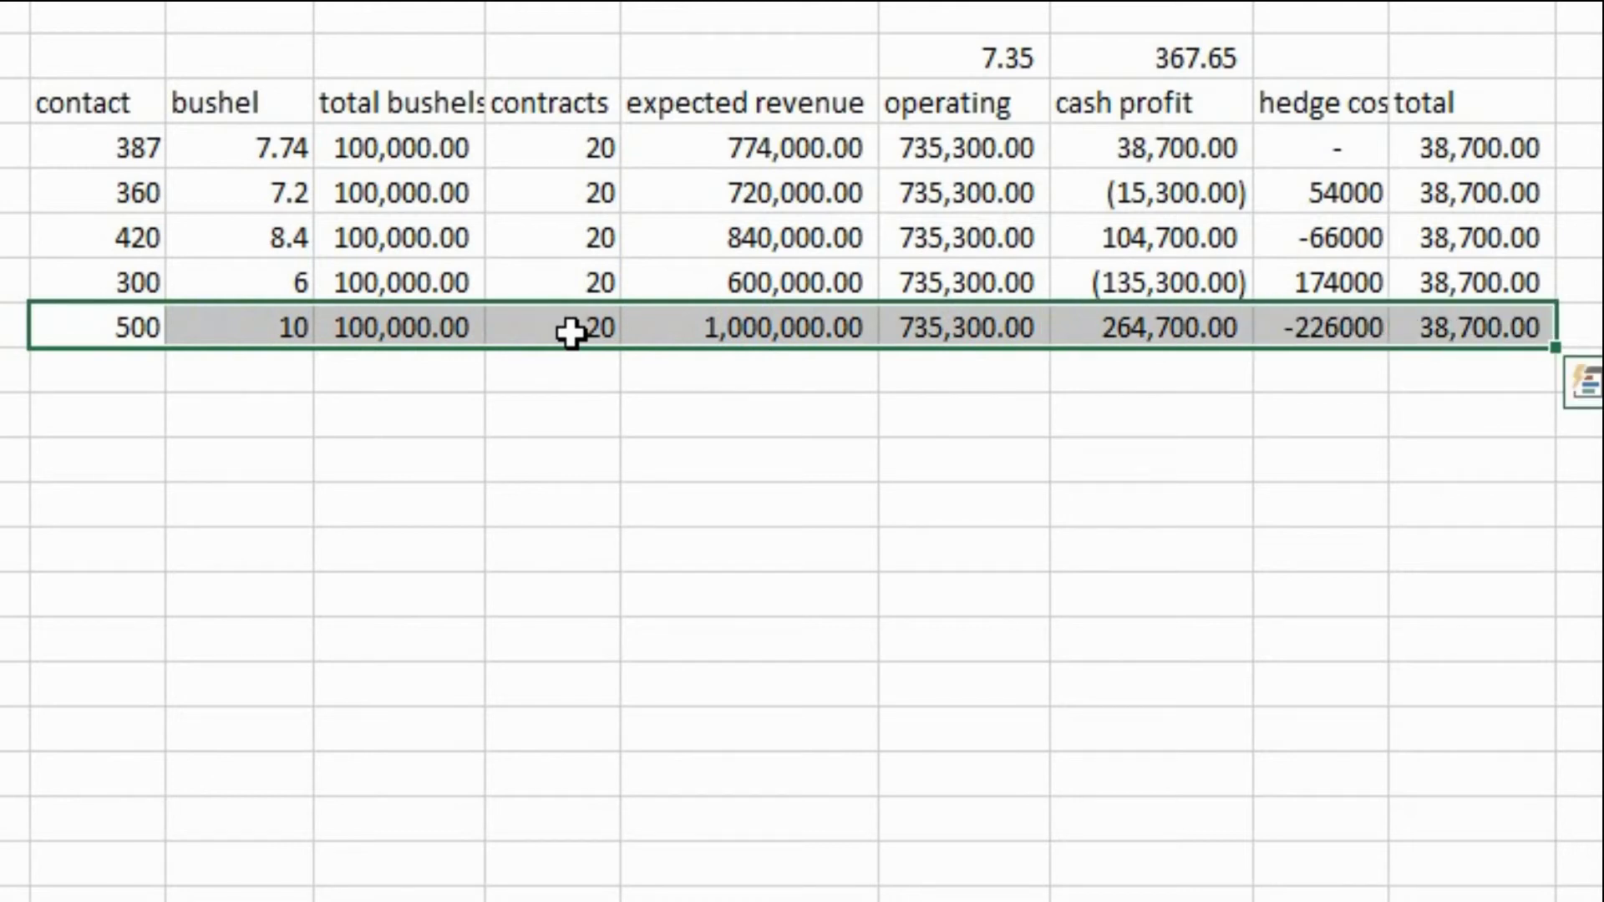
# Copy the 500 row over the 360 row and set its contract price back to 360
pyautogui.hotkey('ctrl', 'c')
pyautogui.press('Up')
pyautogui.press('Up')
pyautogui.press('Up')
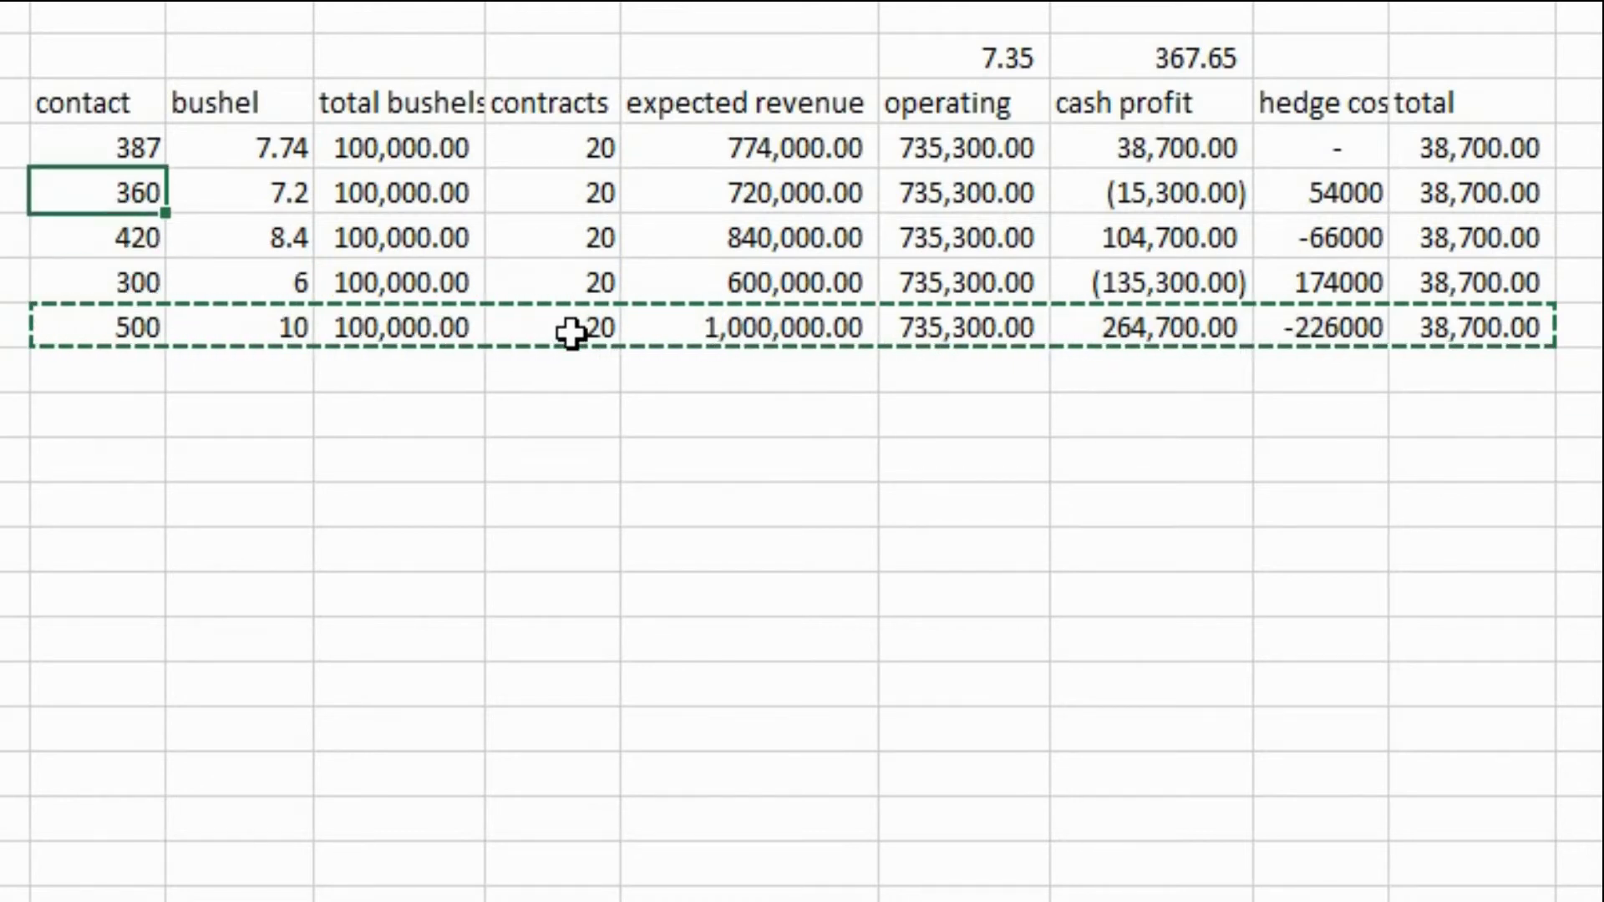
pyautogui.hotkey('ctrl', 'v')
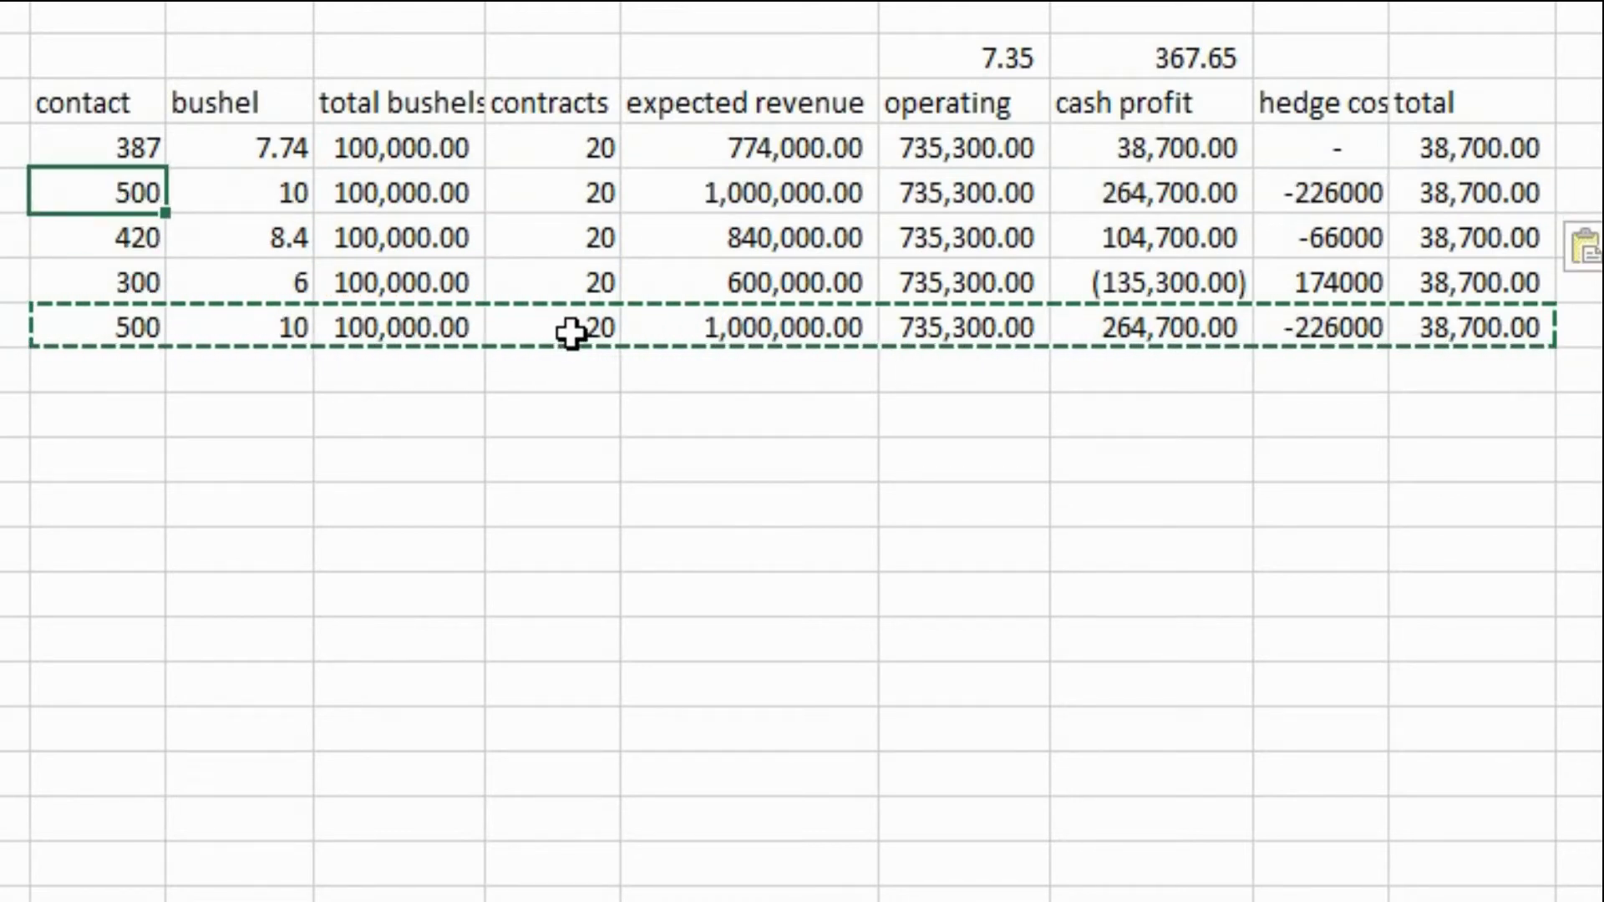
pyautogui.write('360')
pyautogui.press('Return')
# Clear the 420, 300 and 500 scenario rows from the table
pyautogui.hotkey('shift', 'Right')
pyautogui.hotkey('shift', 'Right')
pyautogui.hotkey('shift', 'Right')
pyautogui.hotkey('shift', 'Right')
pyautogui.hotkey('shift', 'Right')
pyautogui.hotkey('shift', 'Right')
pyautogui.hotkey('shift', 'Right')
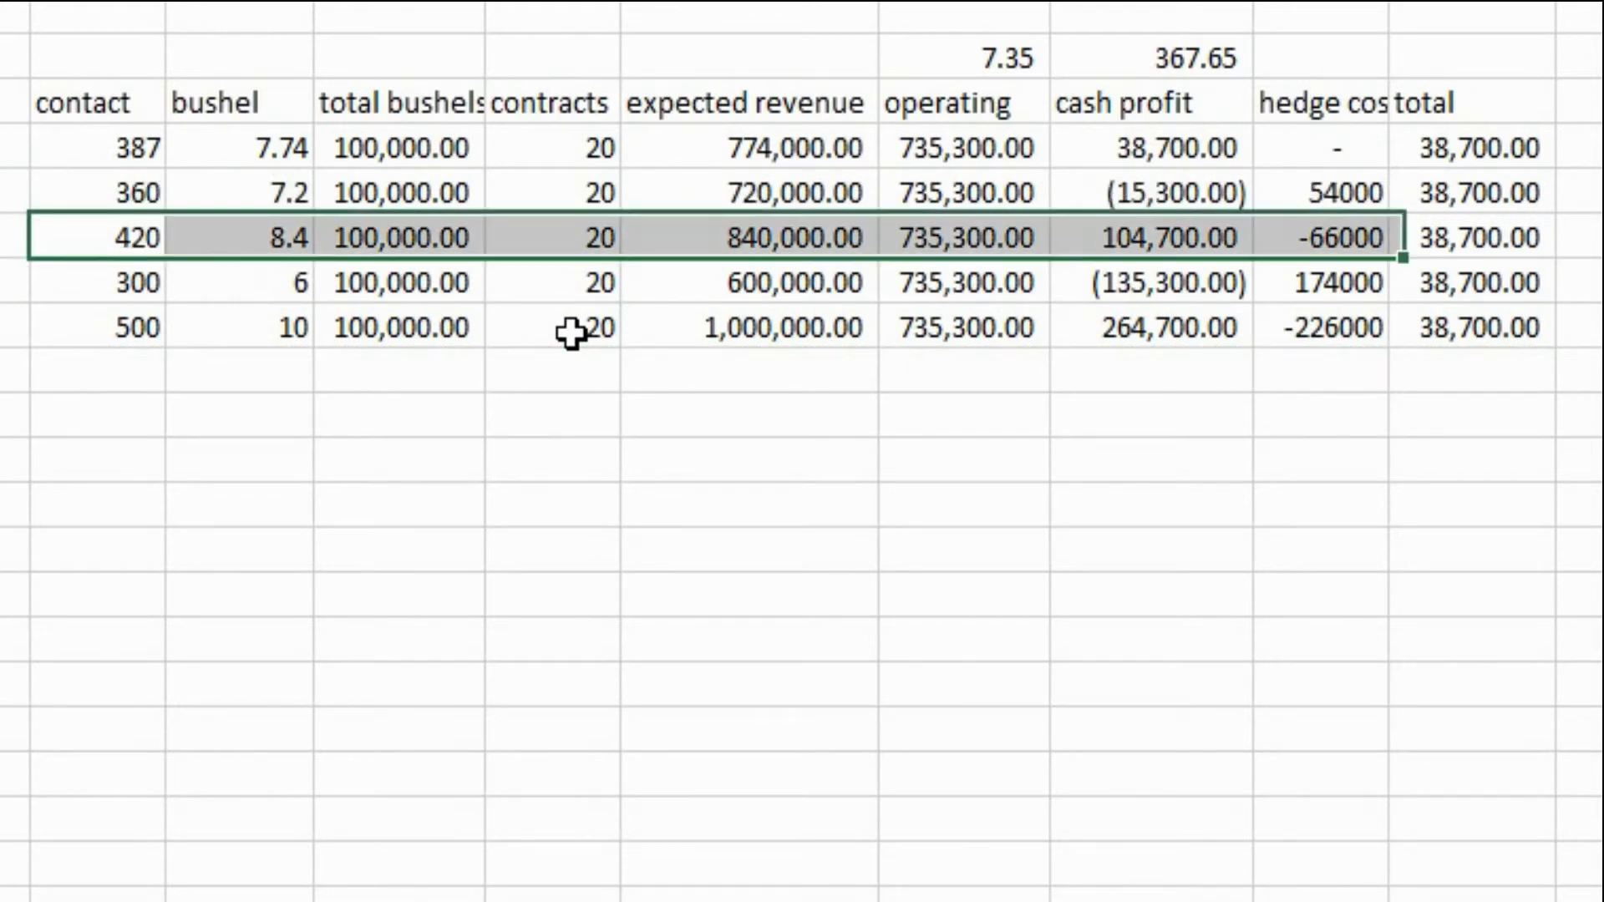
pyautogui.hotkey('shift', 'Right')
pyautogui.hotkey('shift', 'Down')
pyautogui.hotkey('shift', 'Down')
pyautogui.press('Delete')
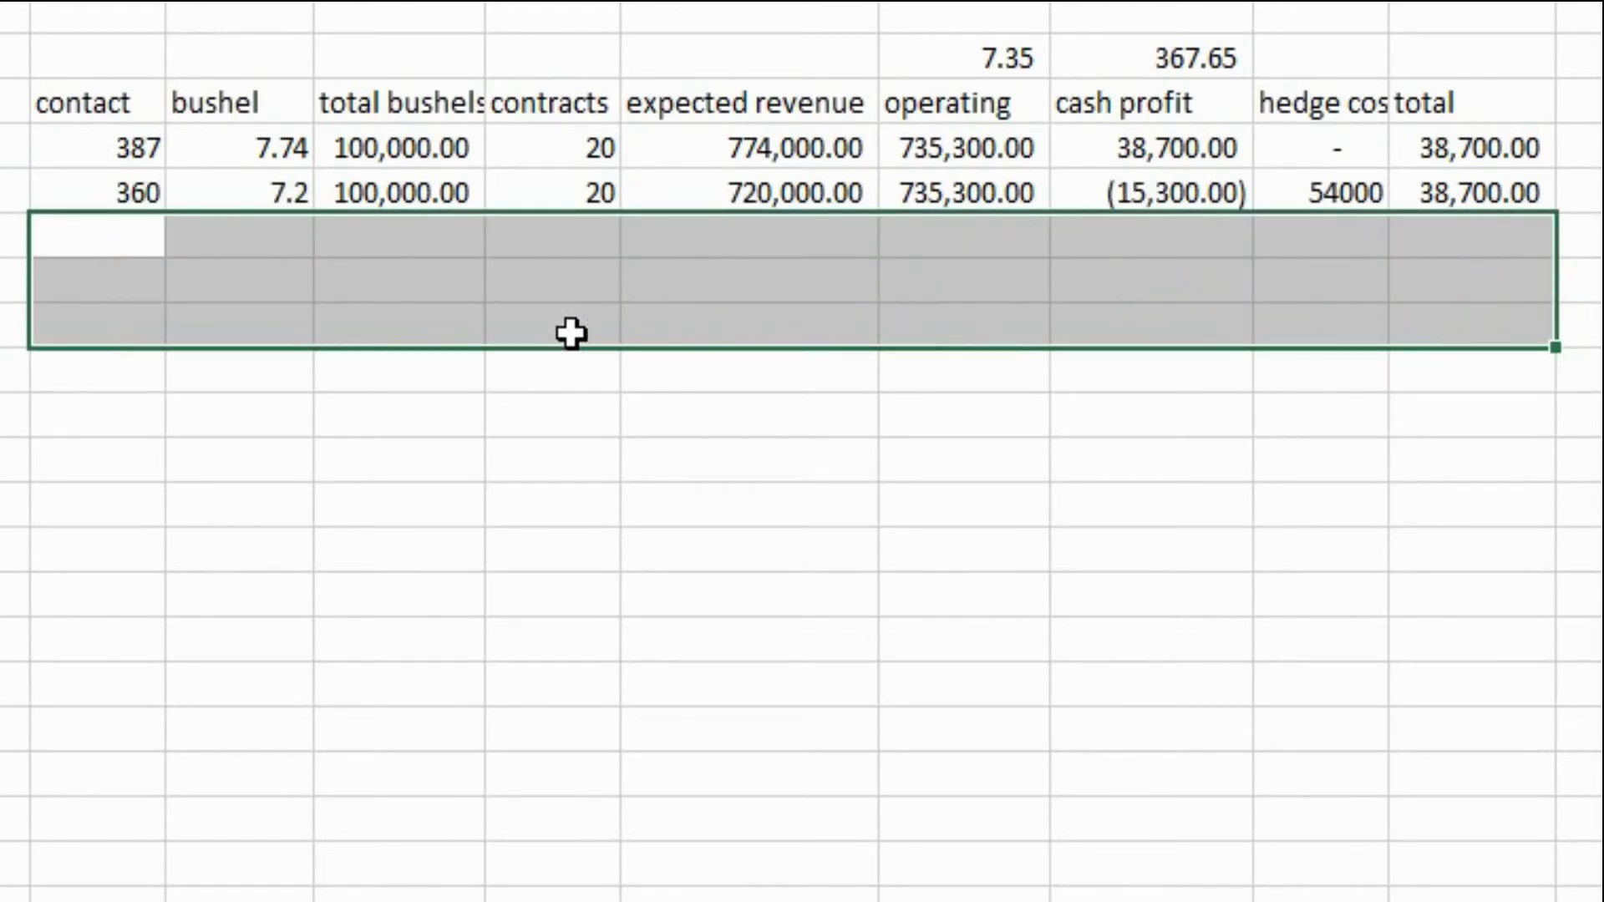
pyautogui.press('Up')
pyautogui.press('Right')
pyautogui.press('Right')
pyautogui.press('Right')
pyautogui.press('Right')
pyautogui.press('Right')
pyautogui.press('Right')
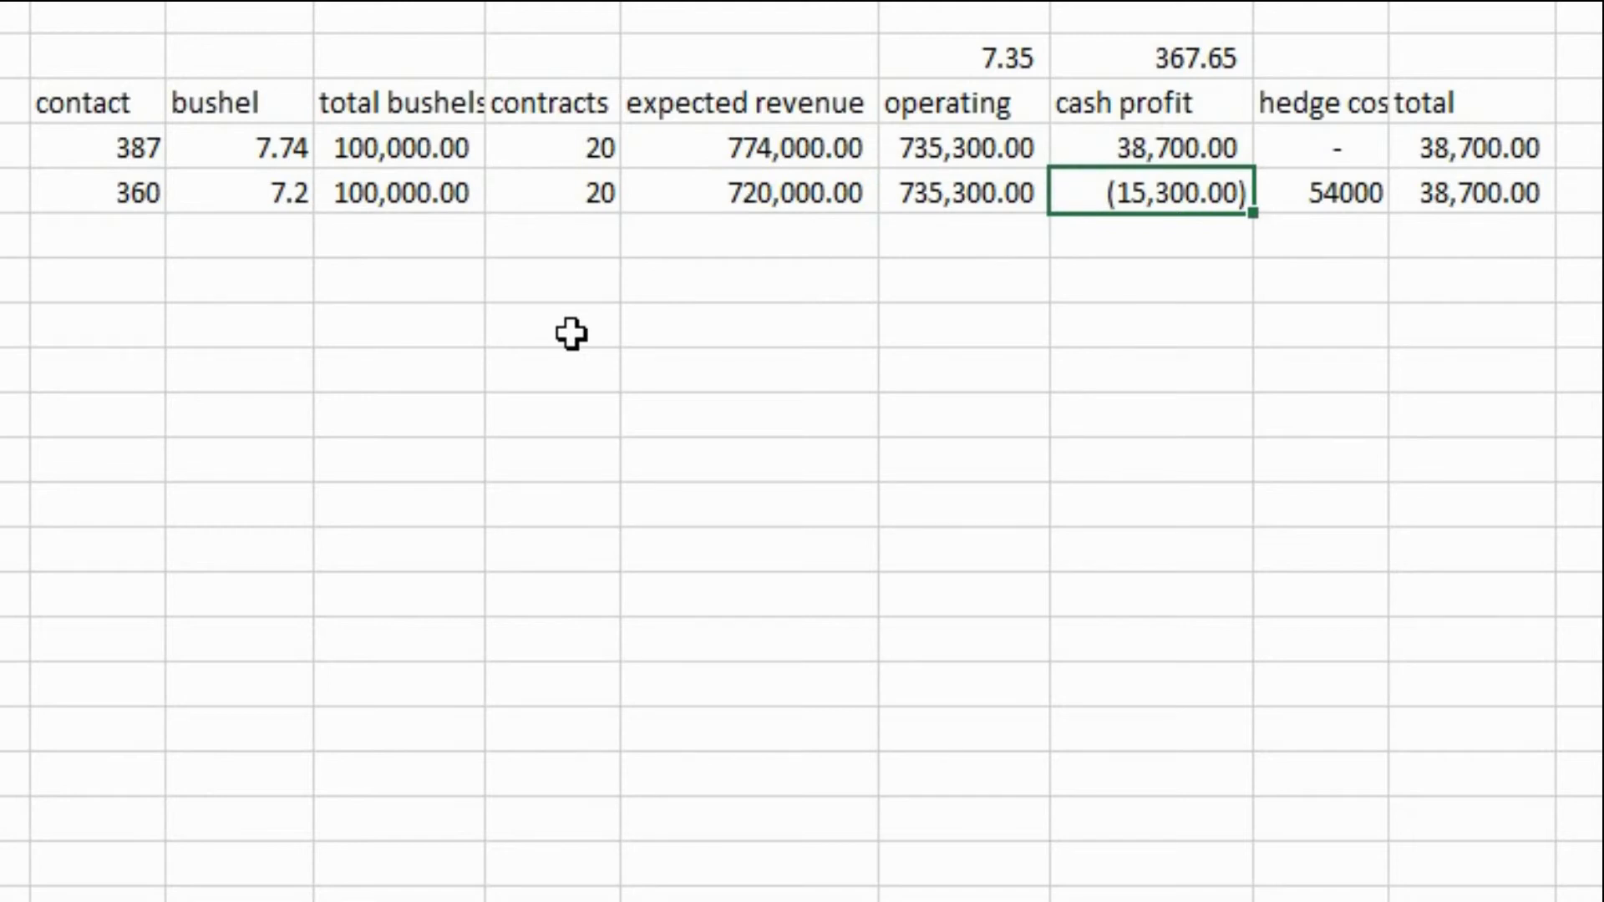
# Set the 360 row to 10 contracts and confirm hedge cost 27000 and total 11,700.00
pyautogui.press('Left')
pyautogui.press('Left')
pyautogui.press('Left')
pyautogui.press('Left')
pyautogui.press('Left')
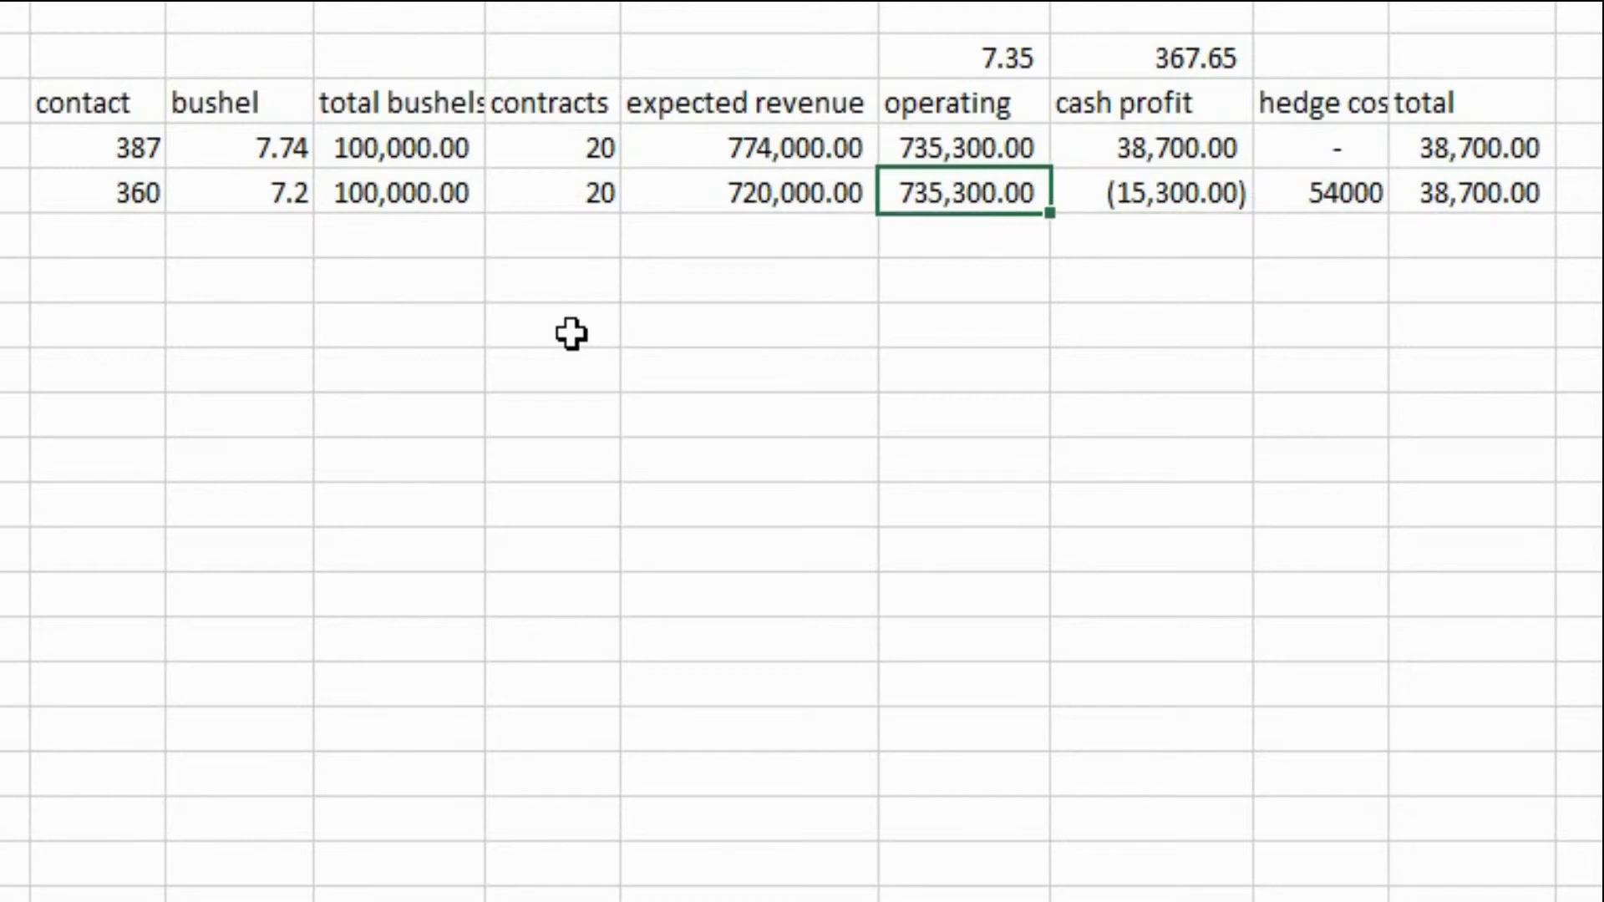
pyautogui.press('Right')
pyautogui.press('Right')
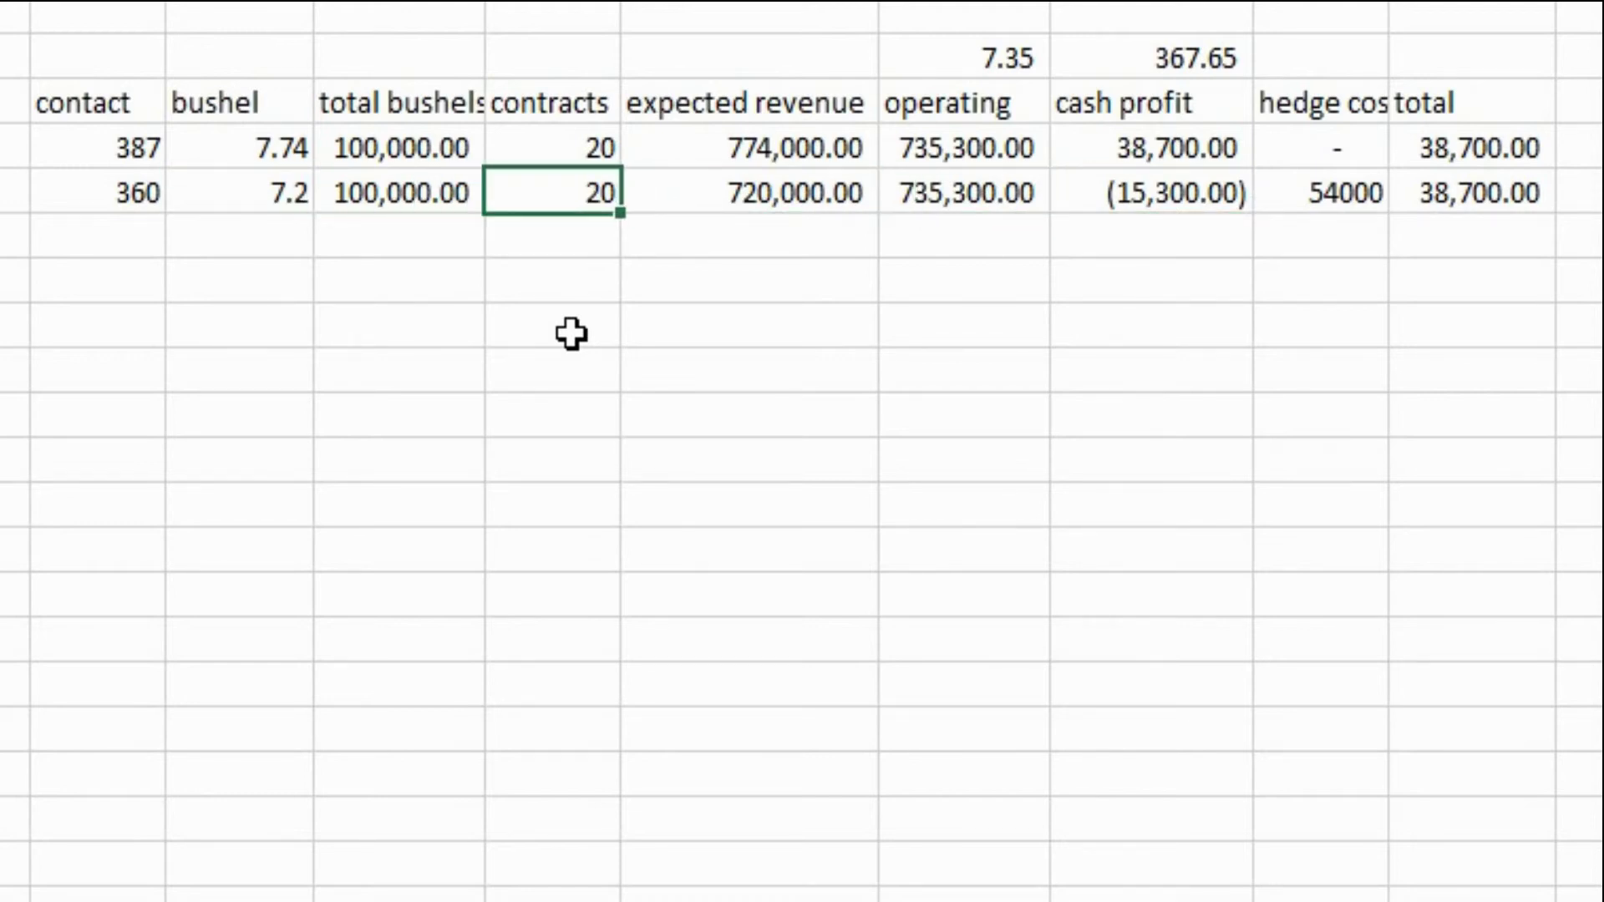
pyautogui.write('10')
pyautogui.press('Return')
pyautogui.press('Up')
pyautogui.press('Right')
pyautogui.press('Right')
pyautogui.press('Right')
pyautogui.press('Right')
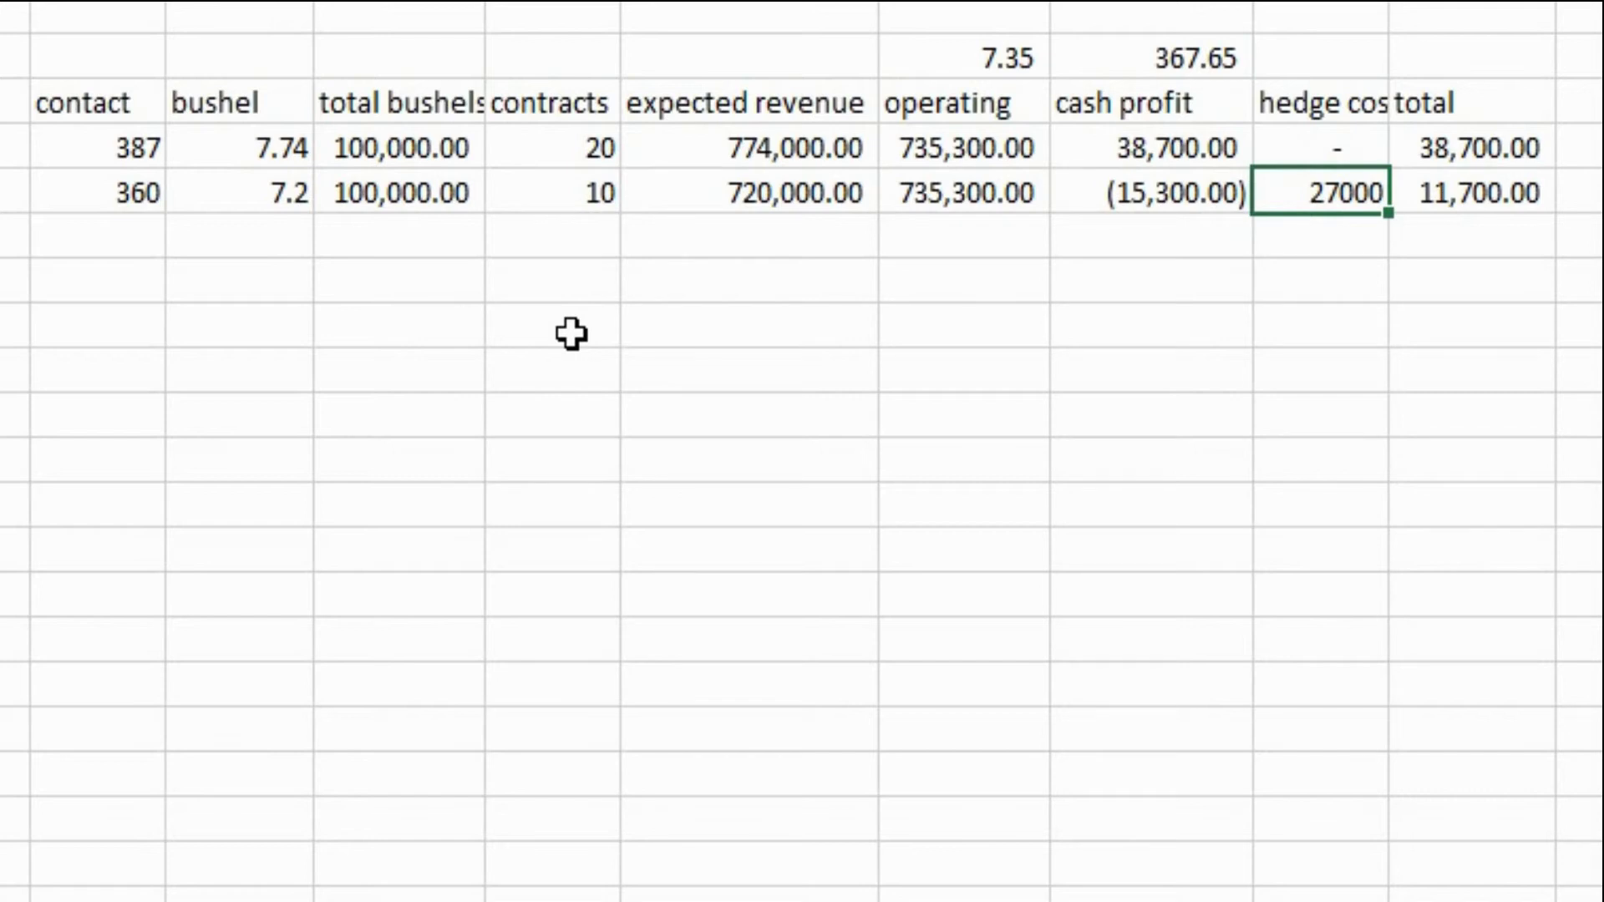
pyautogui.press('Right')
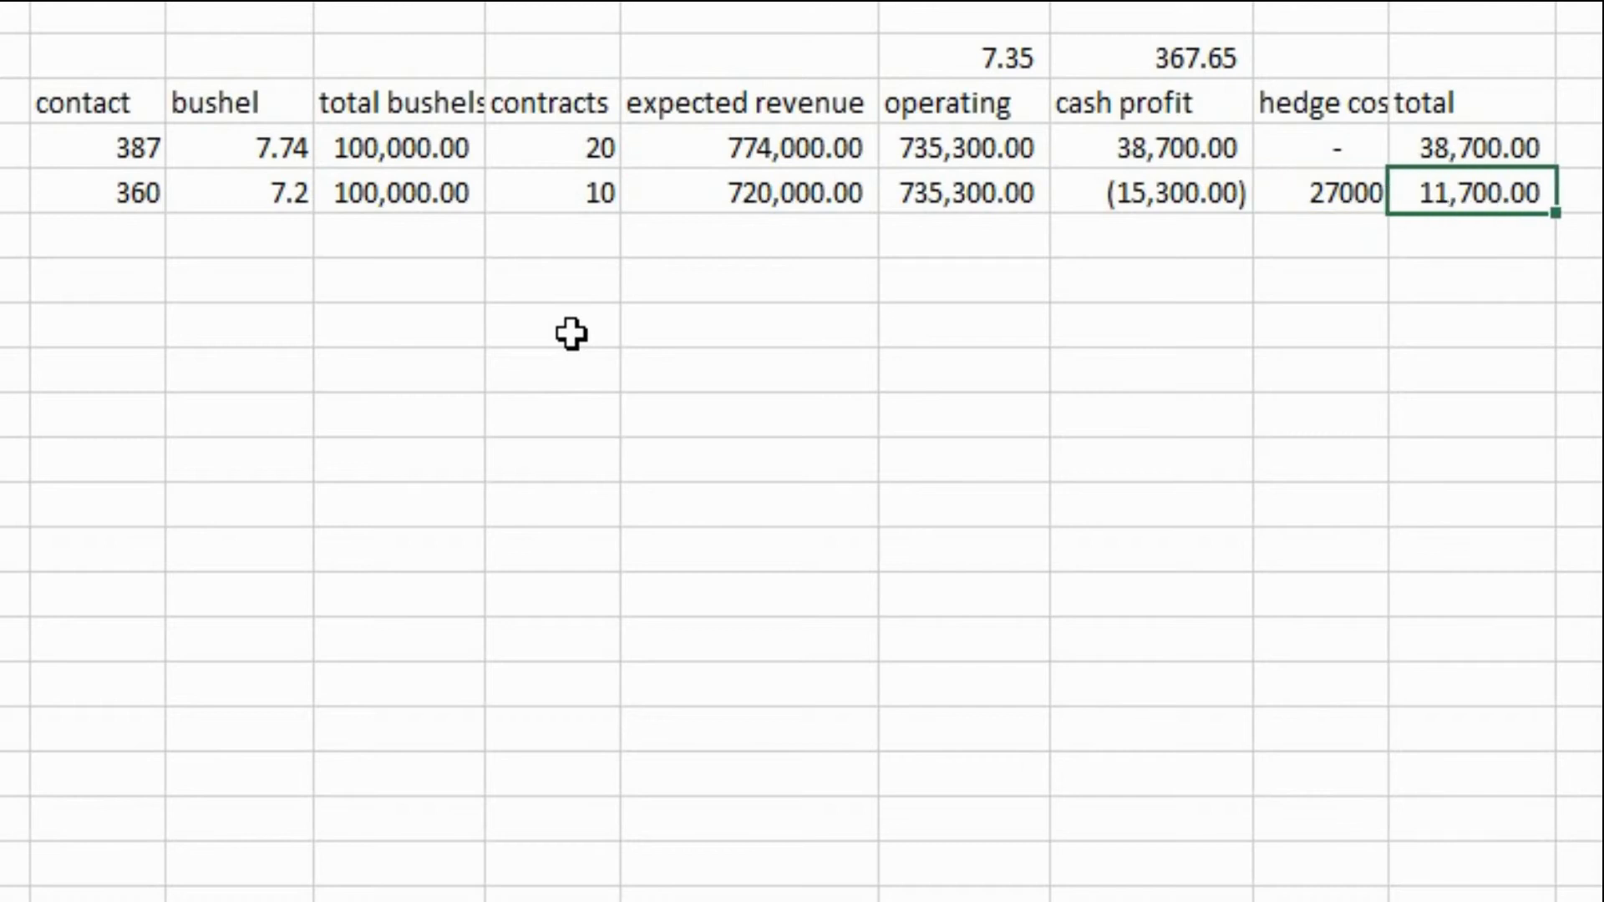
pyautogui.press('Left')
pyautogui.press('Left')
pyautogui.press('Left')
pyautogui.press('Left')
pyautogui.press('Left')
pyautogui.press('Left')
pyautogui.press('Left')
pyautogui.press('Left')
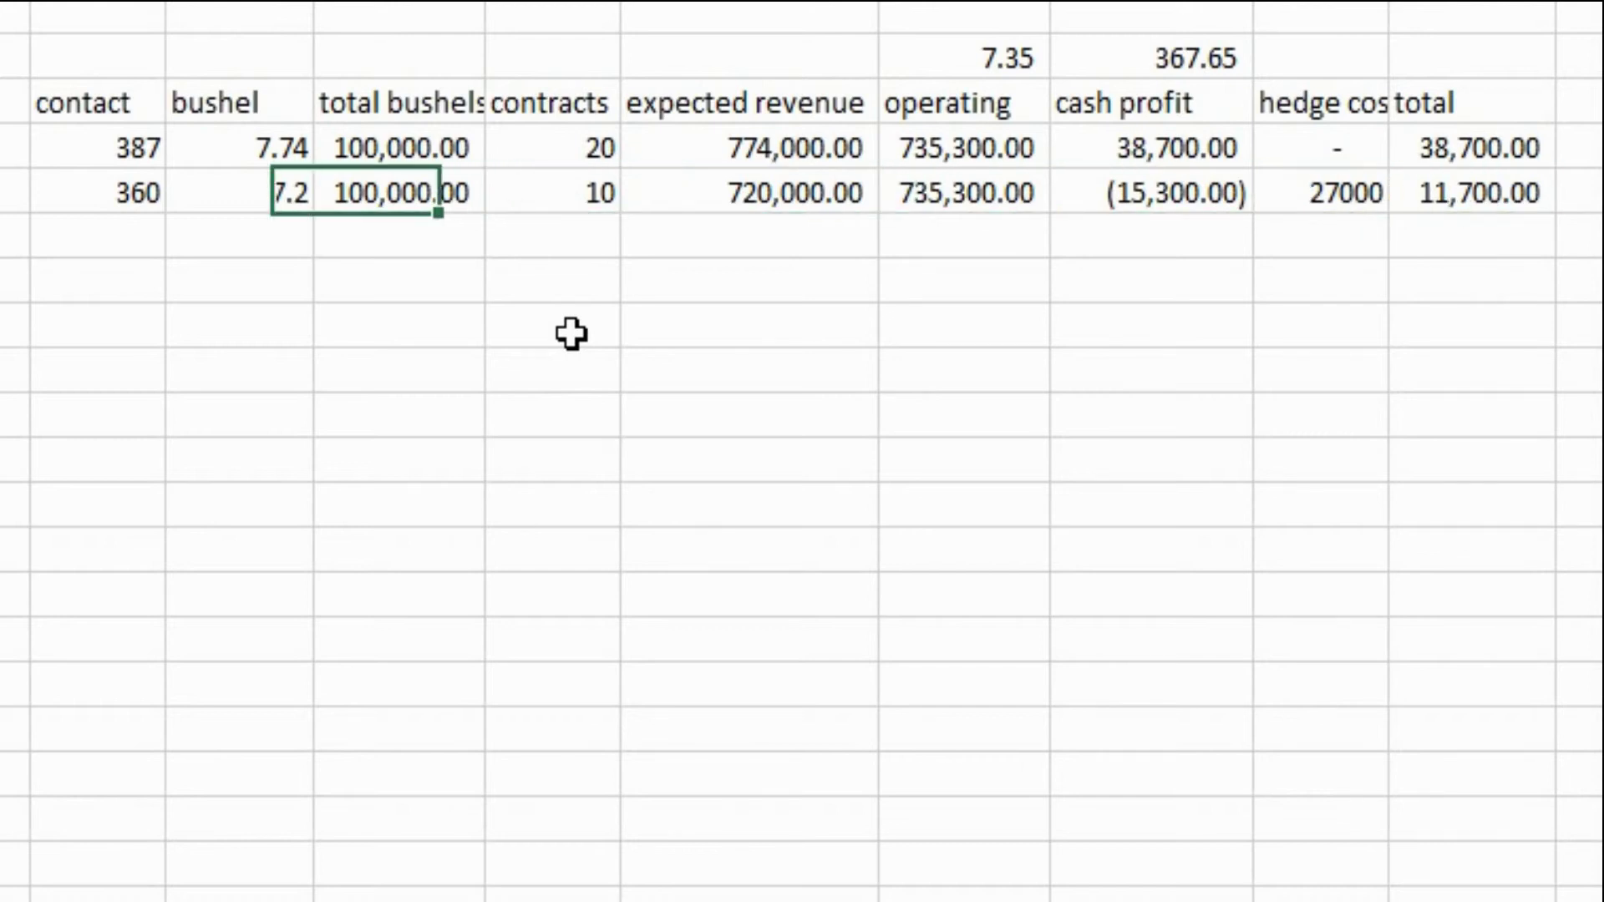
pyautogui.press('Right')
pyautogui.press('Right')
pyautogui.press('Right')
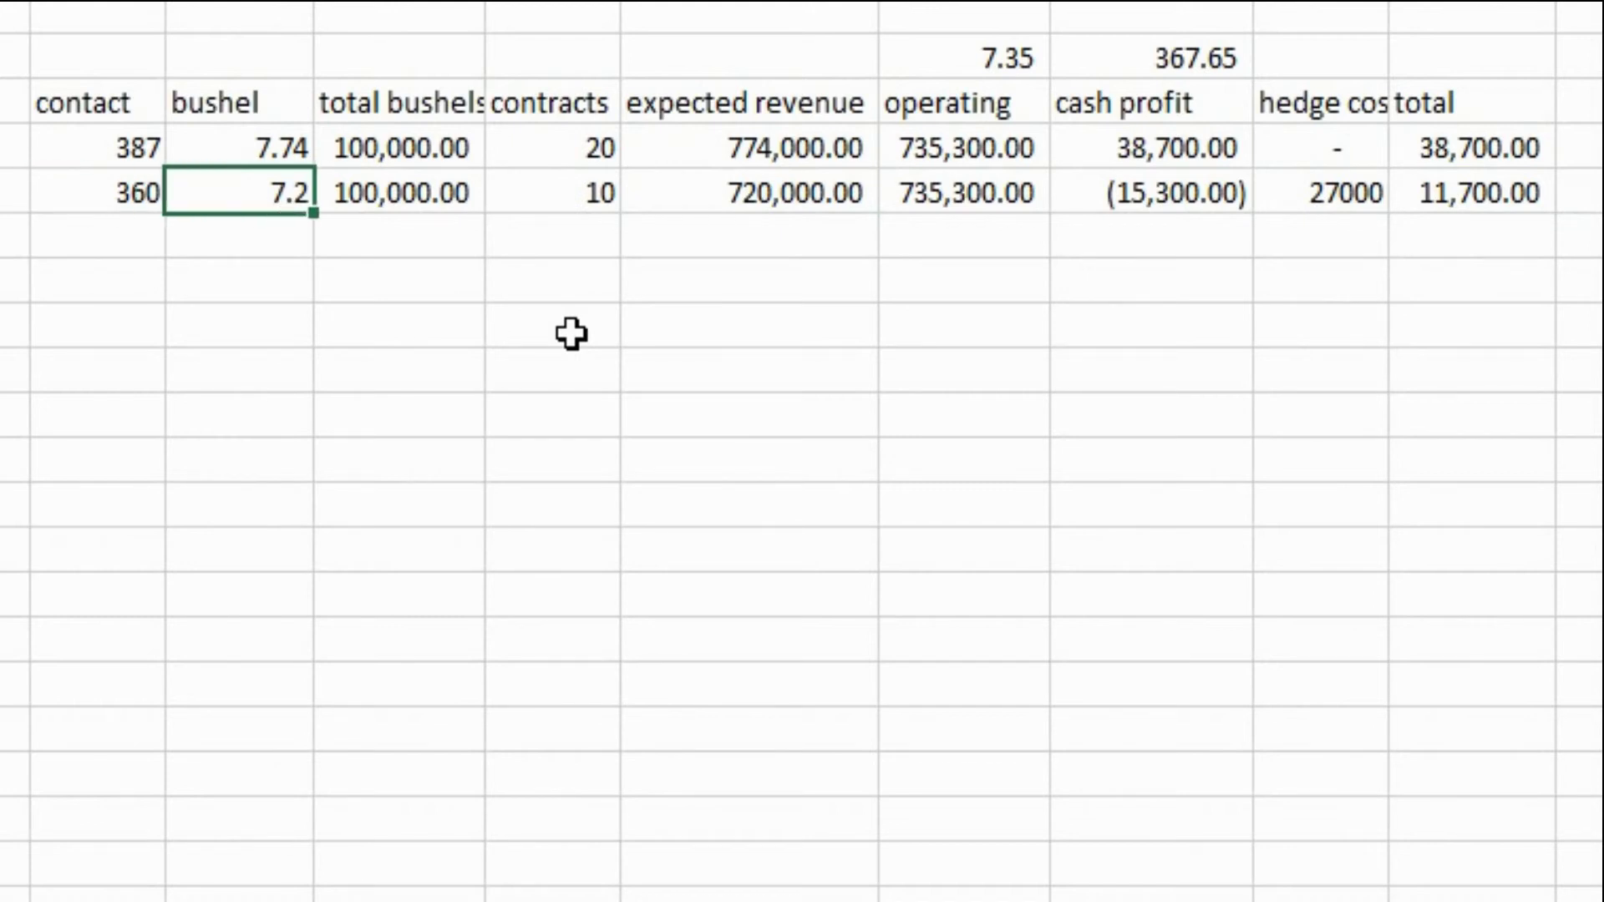
pyautogui.press('Left')
pyautogui.press('Left')
pyautogui.press('Left')
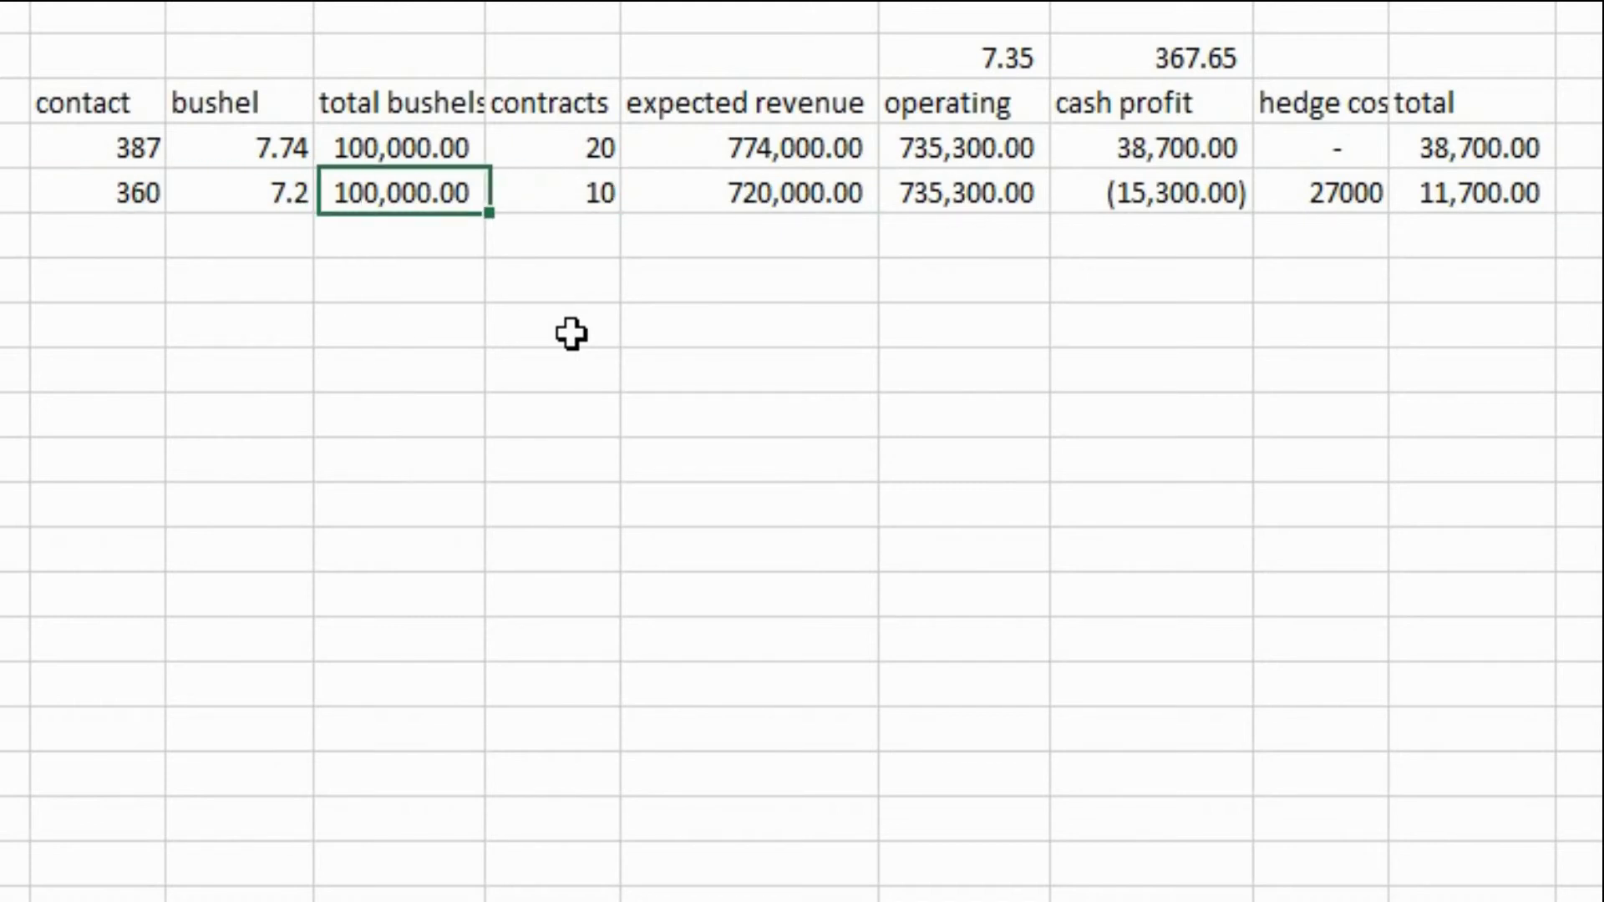
pyautogui.press('Right')
pyautogui.press('Right')
pyautogui.press('Right')
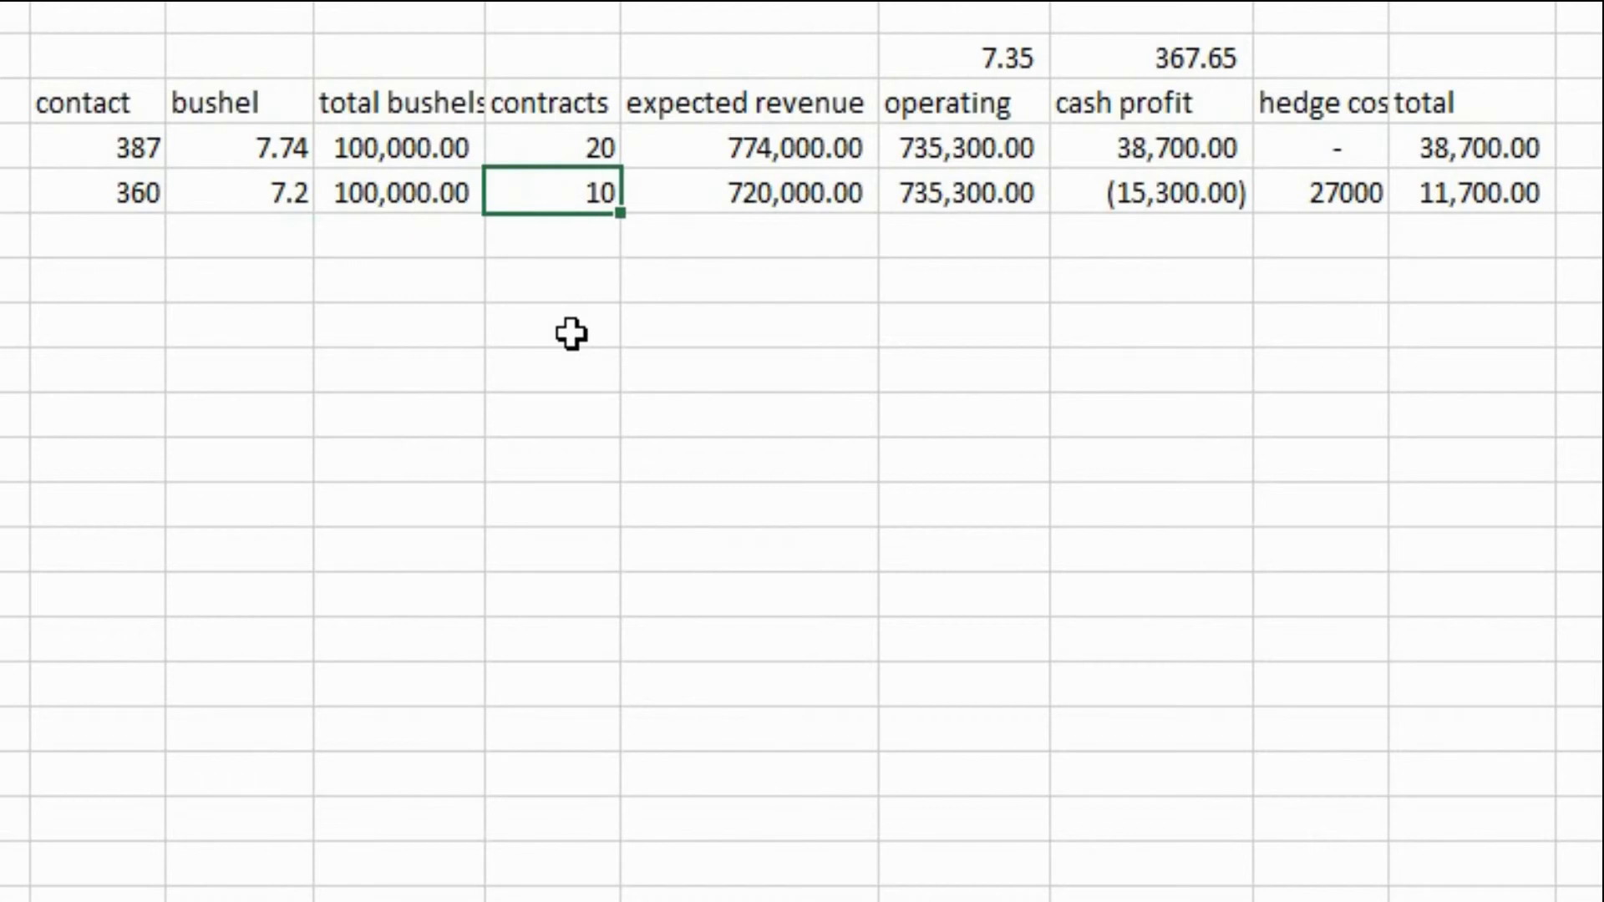
# Select the 360 row through the total column plus the blank row below
pyautogui.press('Left')
pyautogui.press('Left')
pyautogui.press('Left')
pyautogui.hotkey('shift', 'Right')
pyautogui.hotkey('shift', 'Right')
pyautogui.hotkey('shift', 'Right')
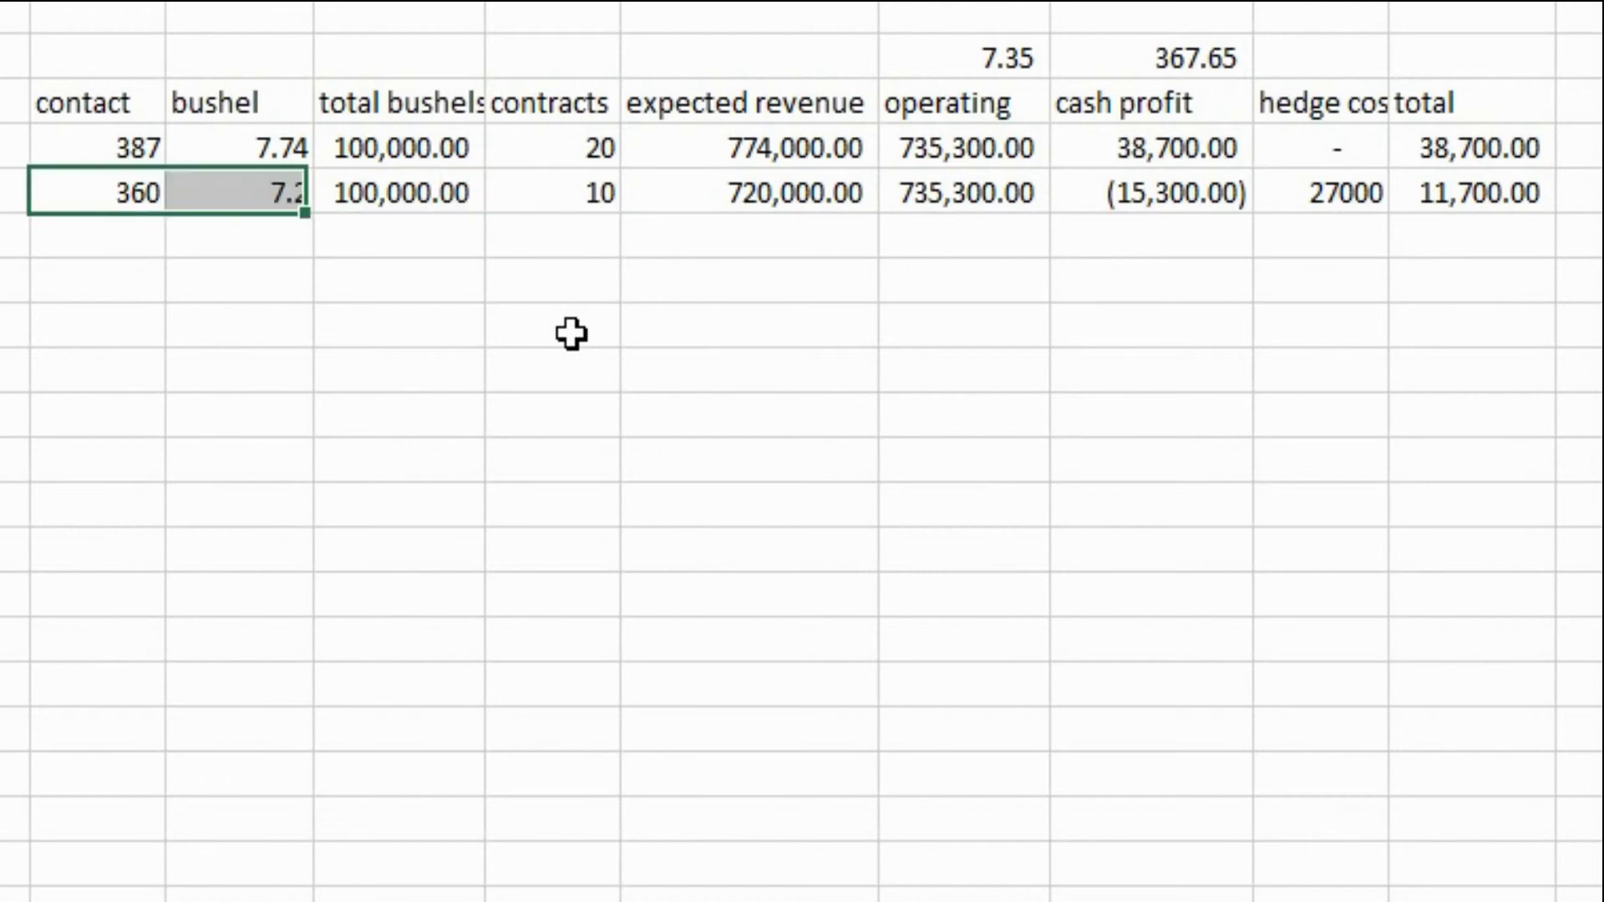
pyautogui.hotkey('shift', 'Right')
pyautogui.hotkey('shift', 'Right')
pyautogui.hotkey('shift', 'Right')
pyautogui.hotkey('shift', 'Right')
pyautogui.hotkey('shift', 'Right')
pyautogui.hotkey('shift', 'Down')
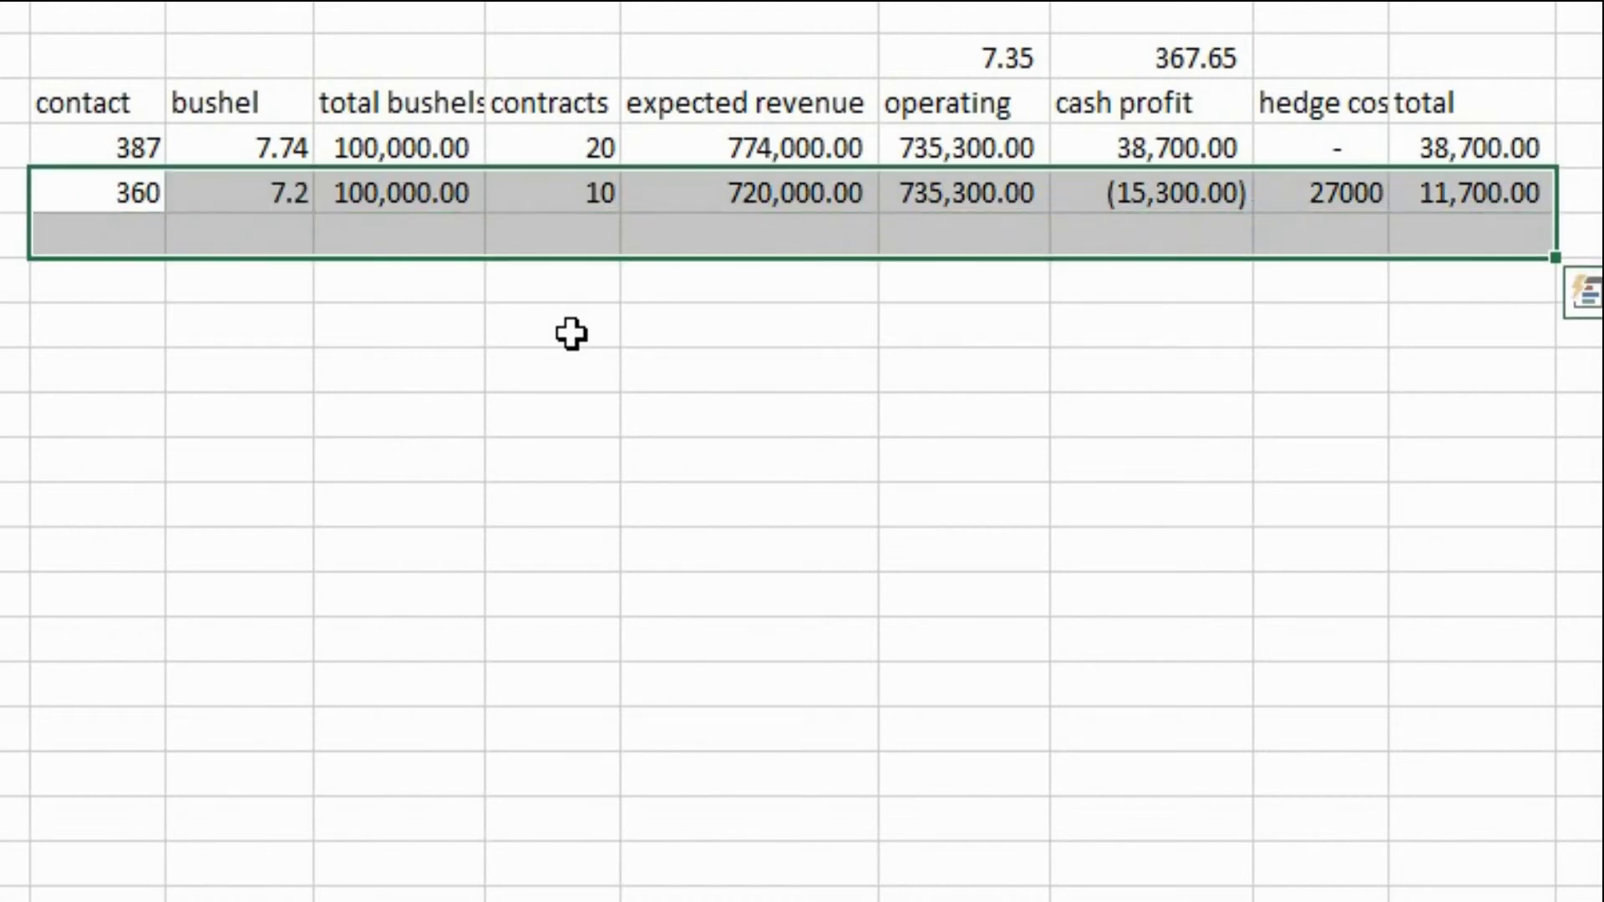
# Fill the 360 row down as a 420 row (hedge cost -33000, total 71,700.00) and compare with the corn price chart
pyautogui.hotkey('ctrl', 'd')
pyautogui.press('Down')
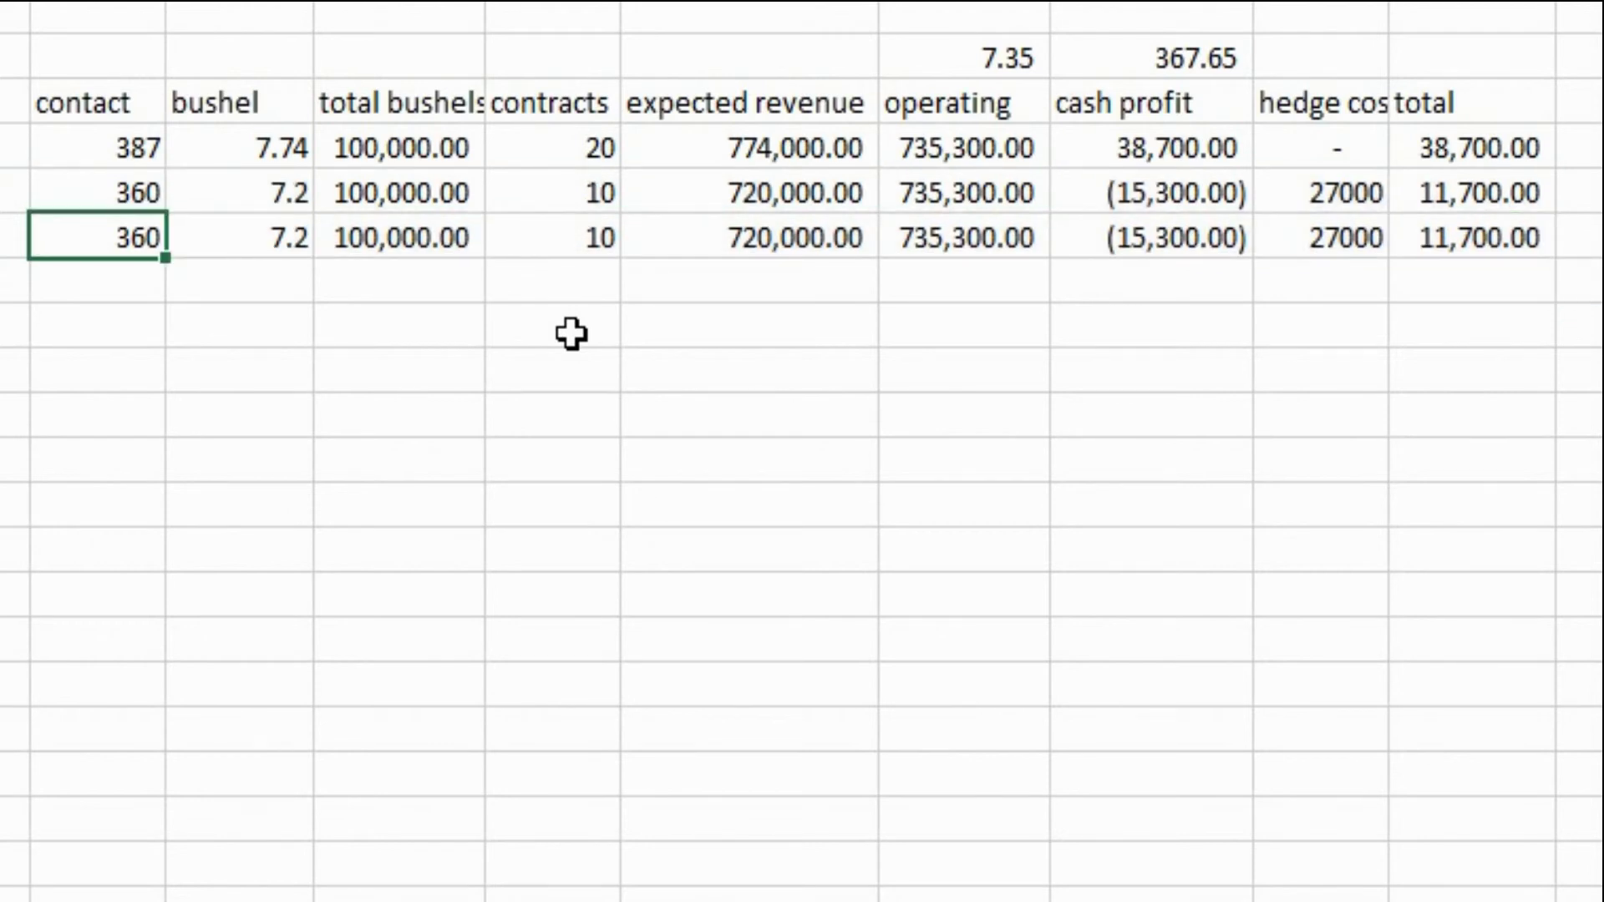
pyautogui.press('F2')
pyautogui.press('BackSpace')
pyautogui.press('BackSpace')
pyautogui.press('BackSpace')
pyautogui.write('420')
pyautogui.press('Return')
pyautogui.press('Right')
pyautogui.press('Right')
pyautogui.press('Right')
pyautogui.press('Right')
pyautogui.press('Right')
pyautogui.press('Right')
pyautogui.press('Right')
pyautogui.press('Right')
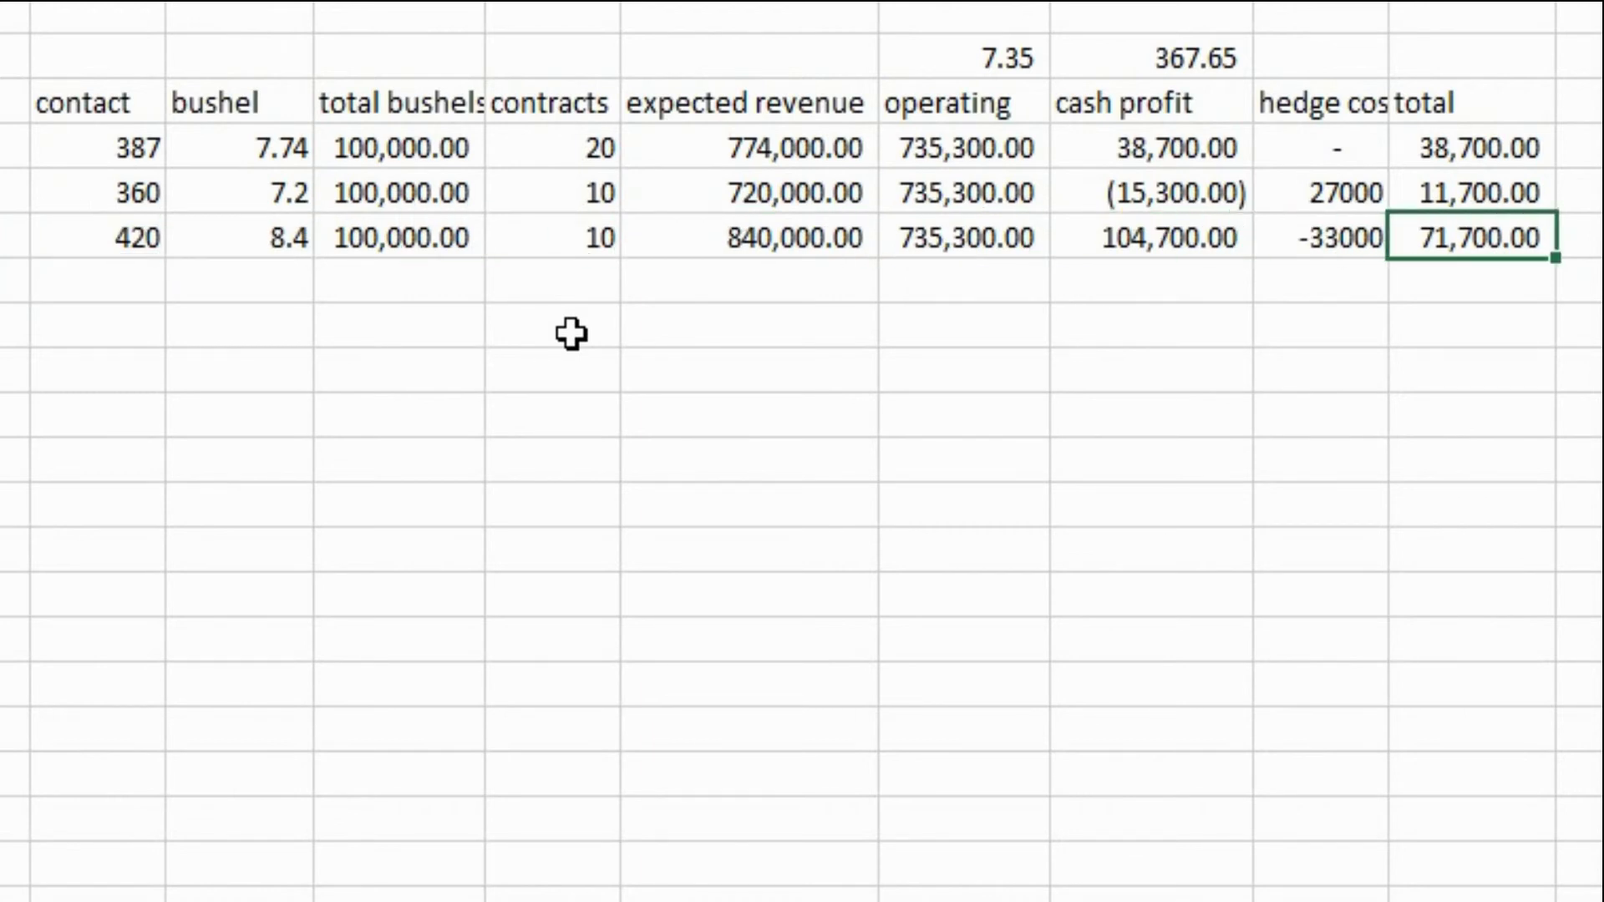
pyautogui.press('Left')
pyautogui.press('Left')
pyautogui.press('Left')
pyautogui.press('Left')
pyautogui.press('Left')
pyautogui.press('Left')
pyautogui.press('Left')
pyautogui.press('Left')
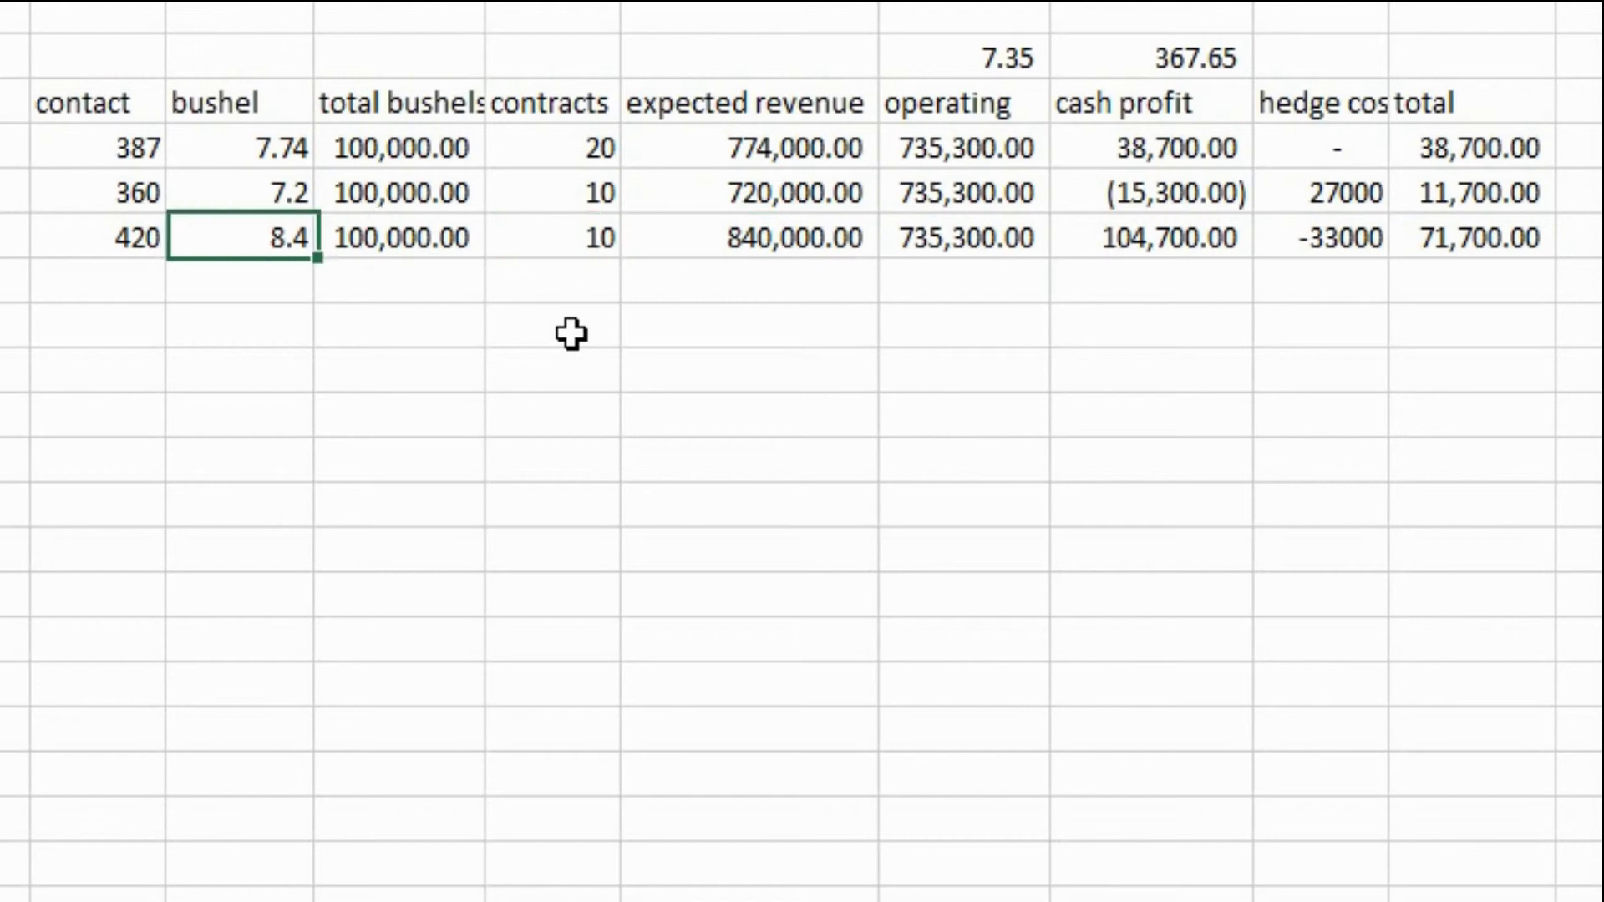
pyautogui.hotkey('alt', 'Tab')
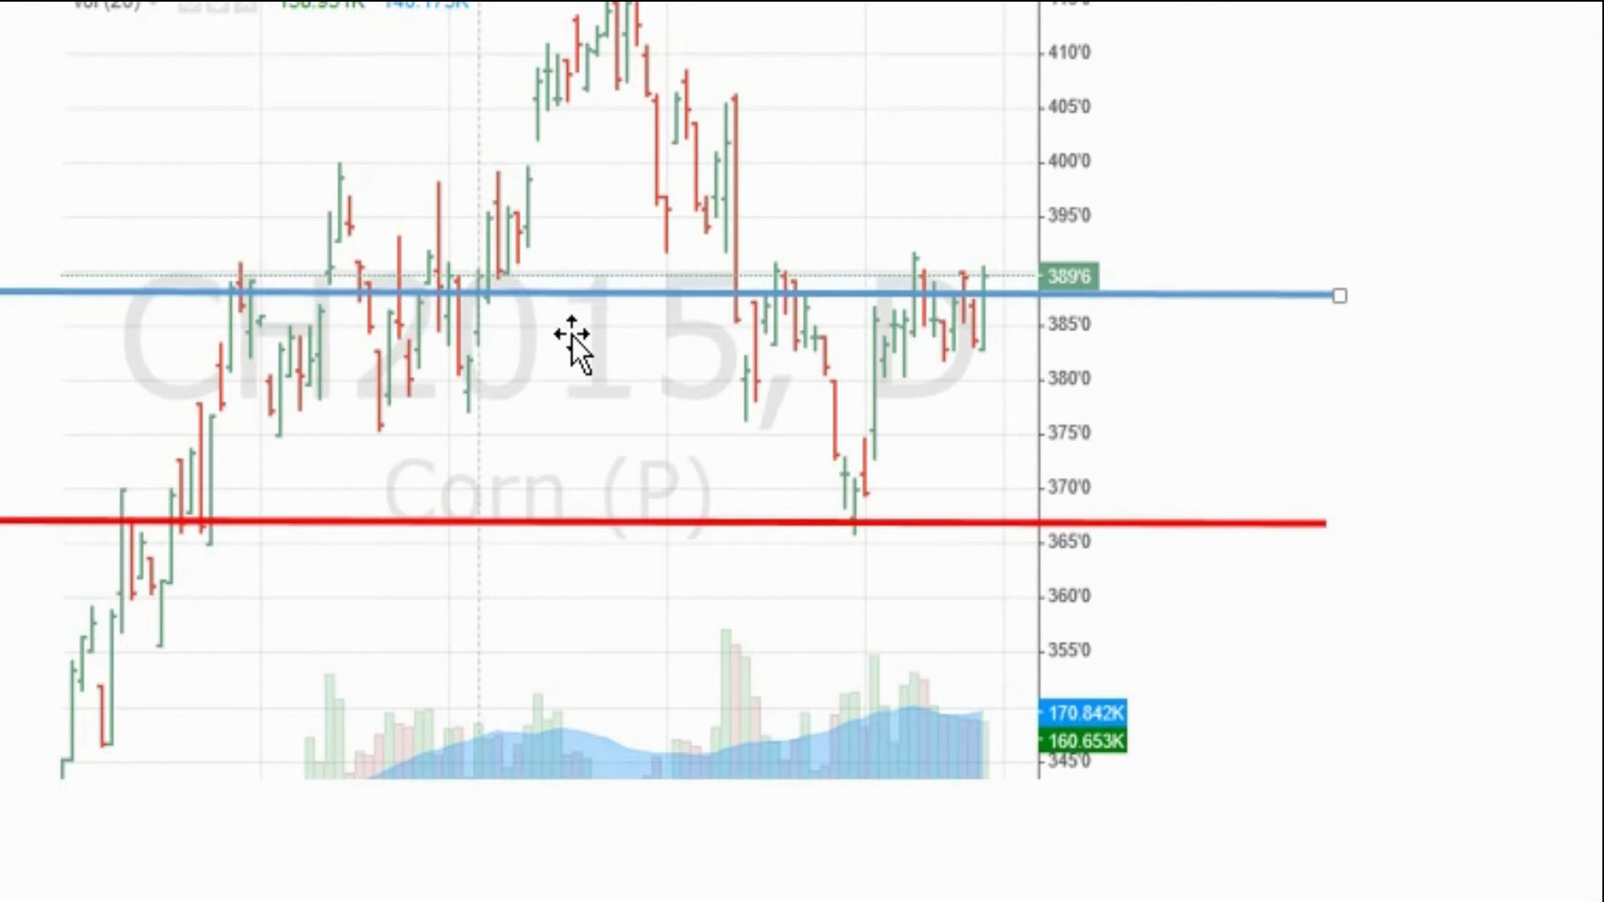
pyautogui.hotkey('alt', 'Tab')
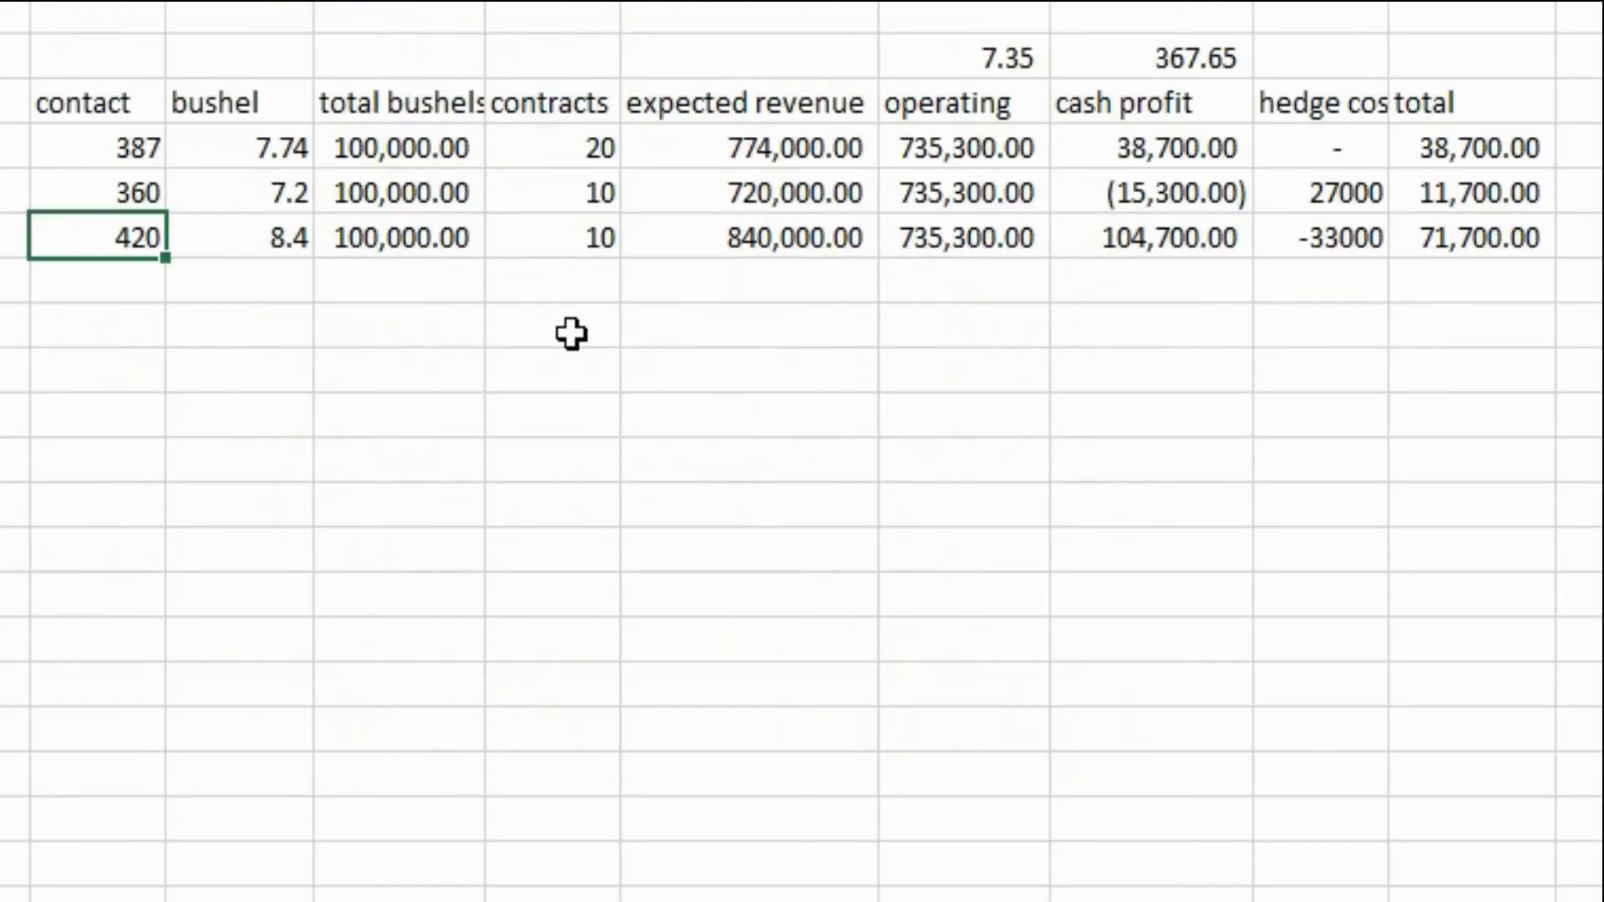
# Copy the 420 row into two rows below and set the first to 300, totaling (48,300.00)
pyautogui.hotkey('shift', 'Right')
pyautogui.hotkey('shift', 'Right')
pyautogui.hotkey('shift', 'Right')
pyautogui.hotkey('shift', 'Right')
pyautogui.hotkey('shift', 'Right')
pyautogui.hotkey('shift', 'Right')
pyautogui.hotkey('shift', 'Right')
pyautogui.hotkey('shift', 'Right')
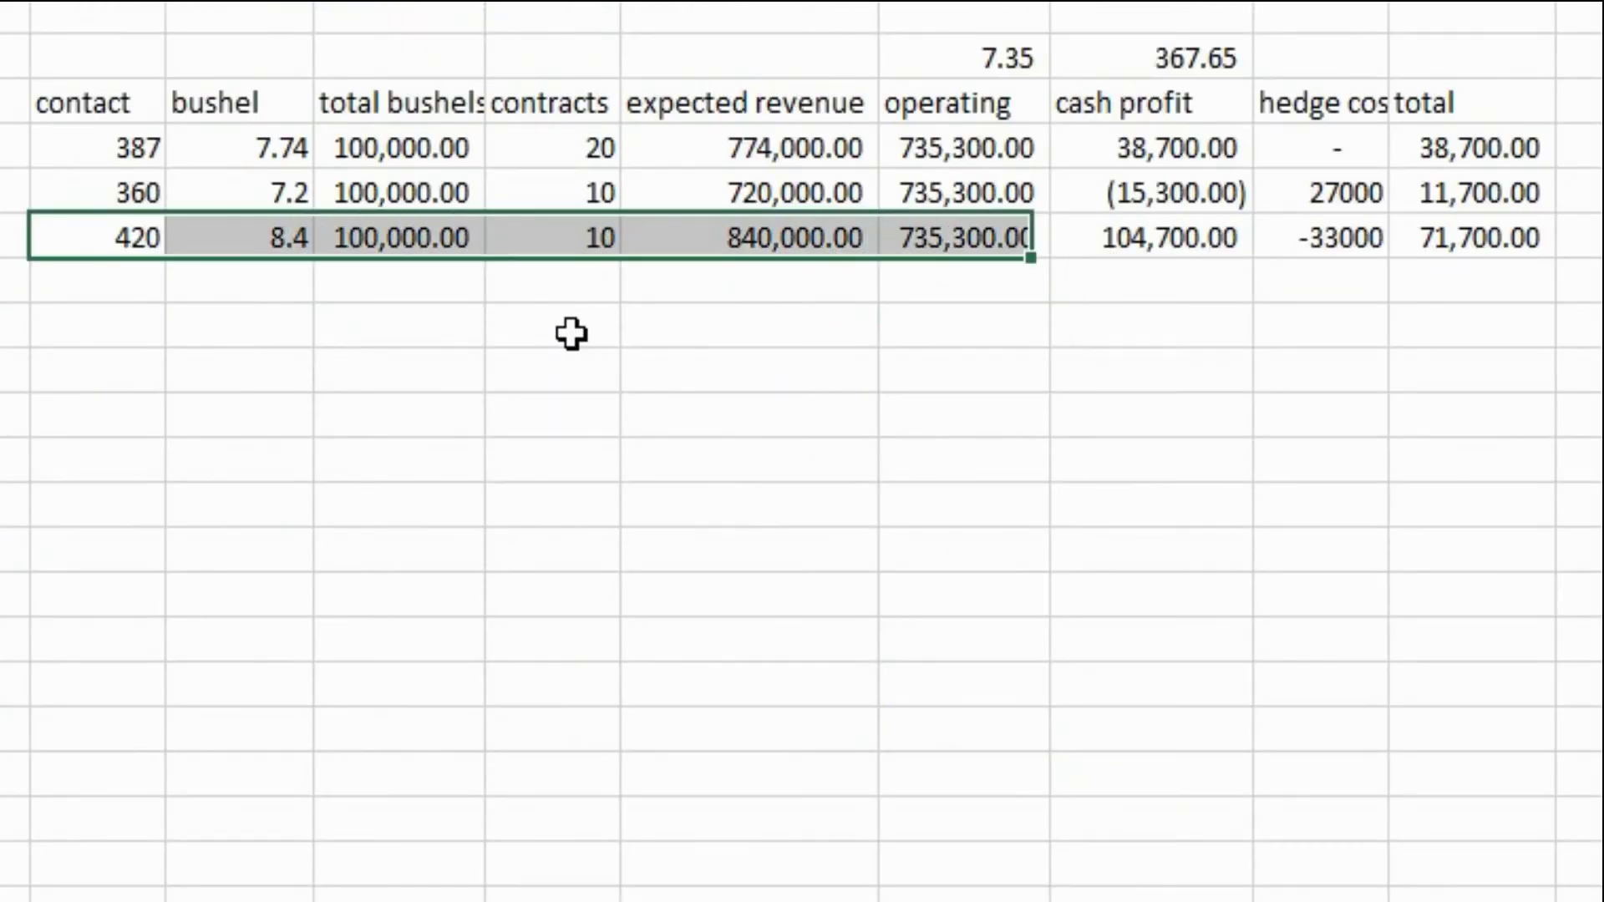
pyautogui.hotkey('shift', 'Down')
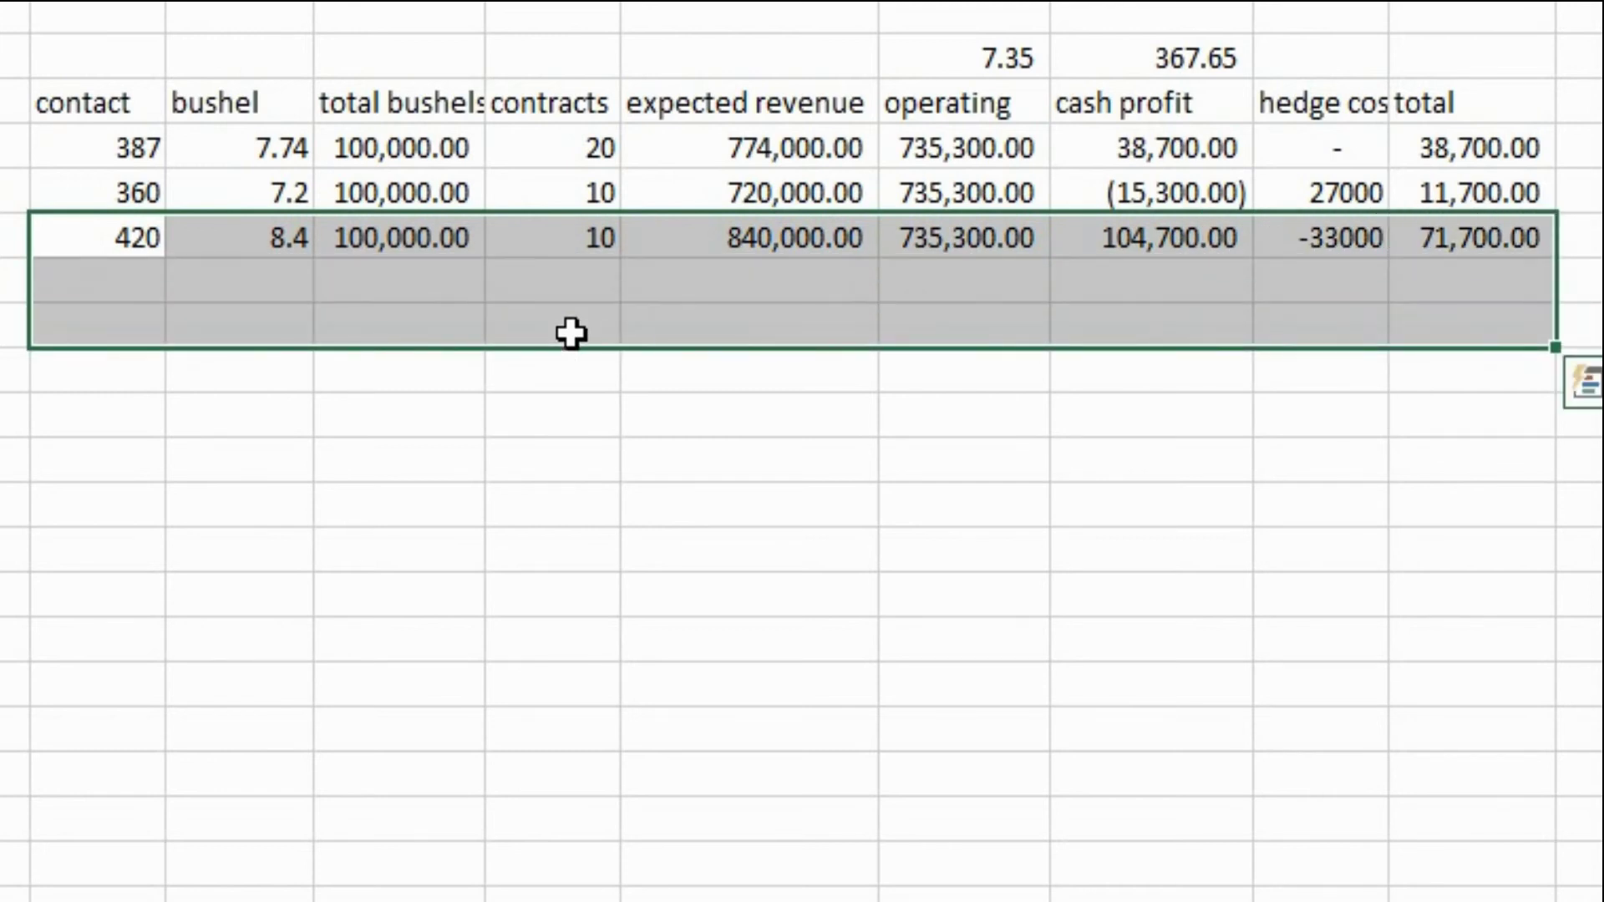
pyautogui.hotkey('ctrl', 'd')
pyautogui.press('Left')
pyautogui.press('Right')
pyautogui.press('Down')
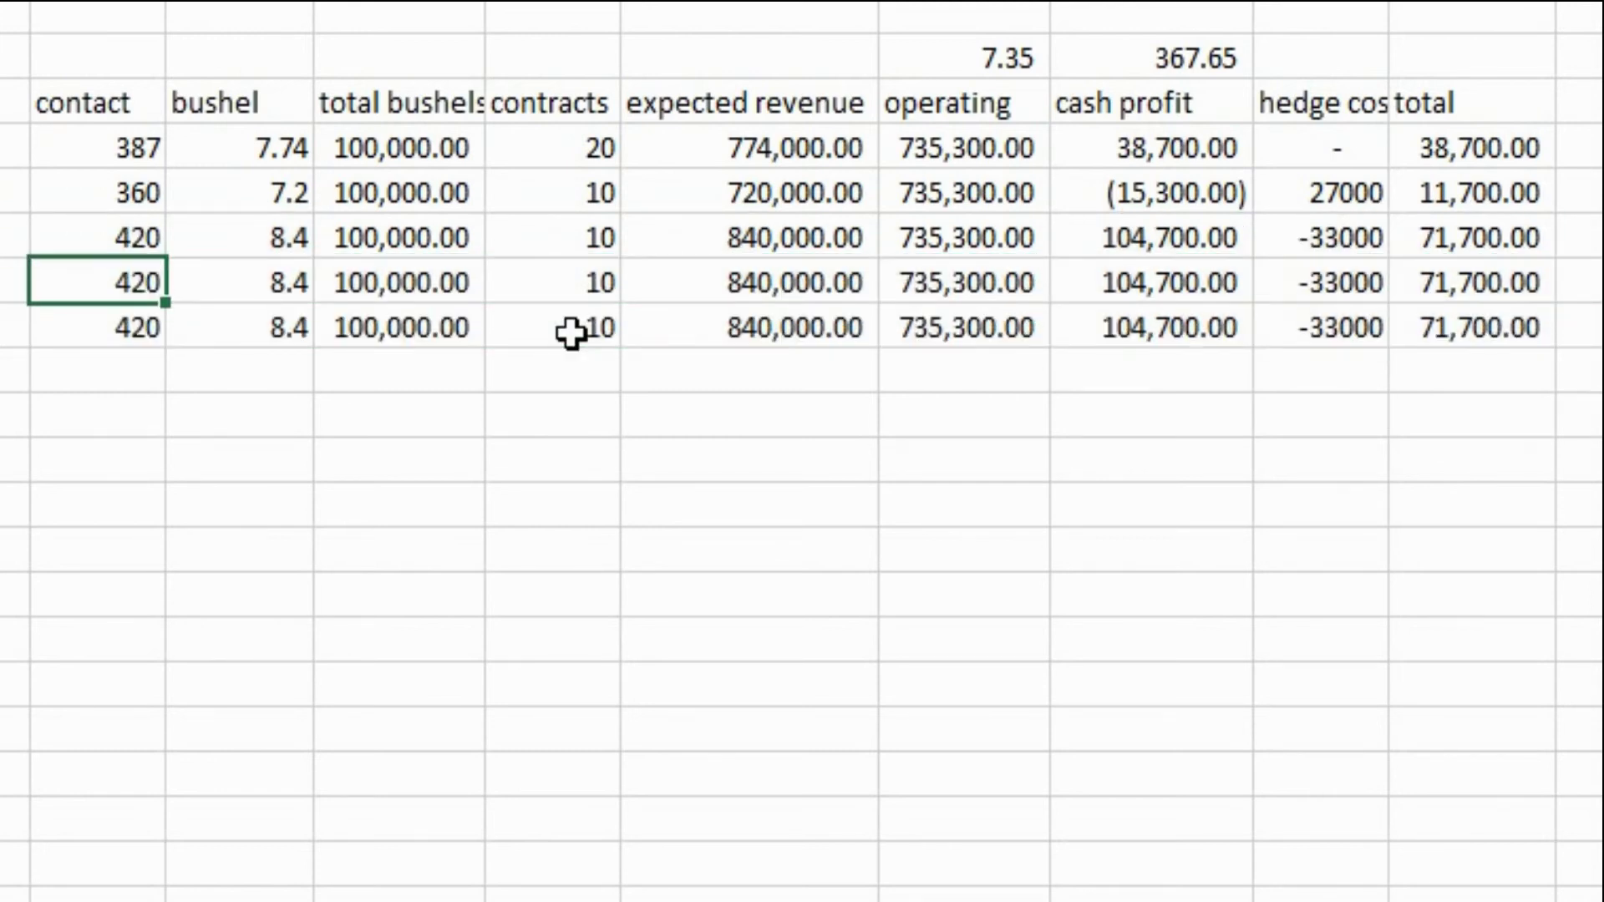
pyautogui.write('300')
pyautogui.press('Return')
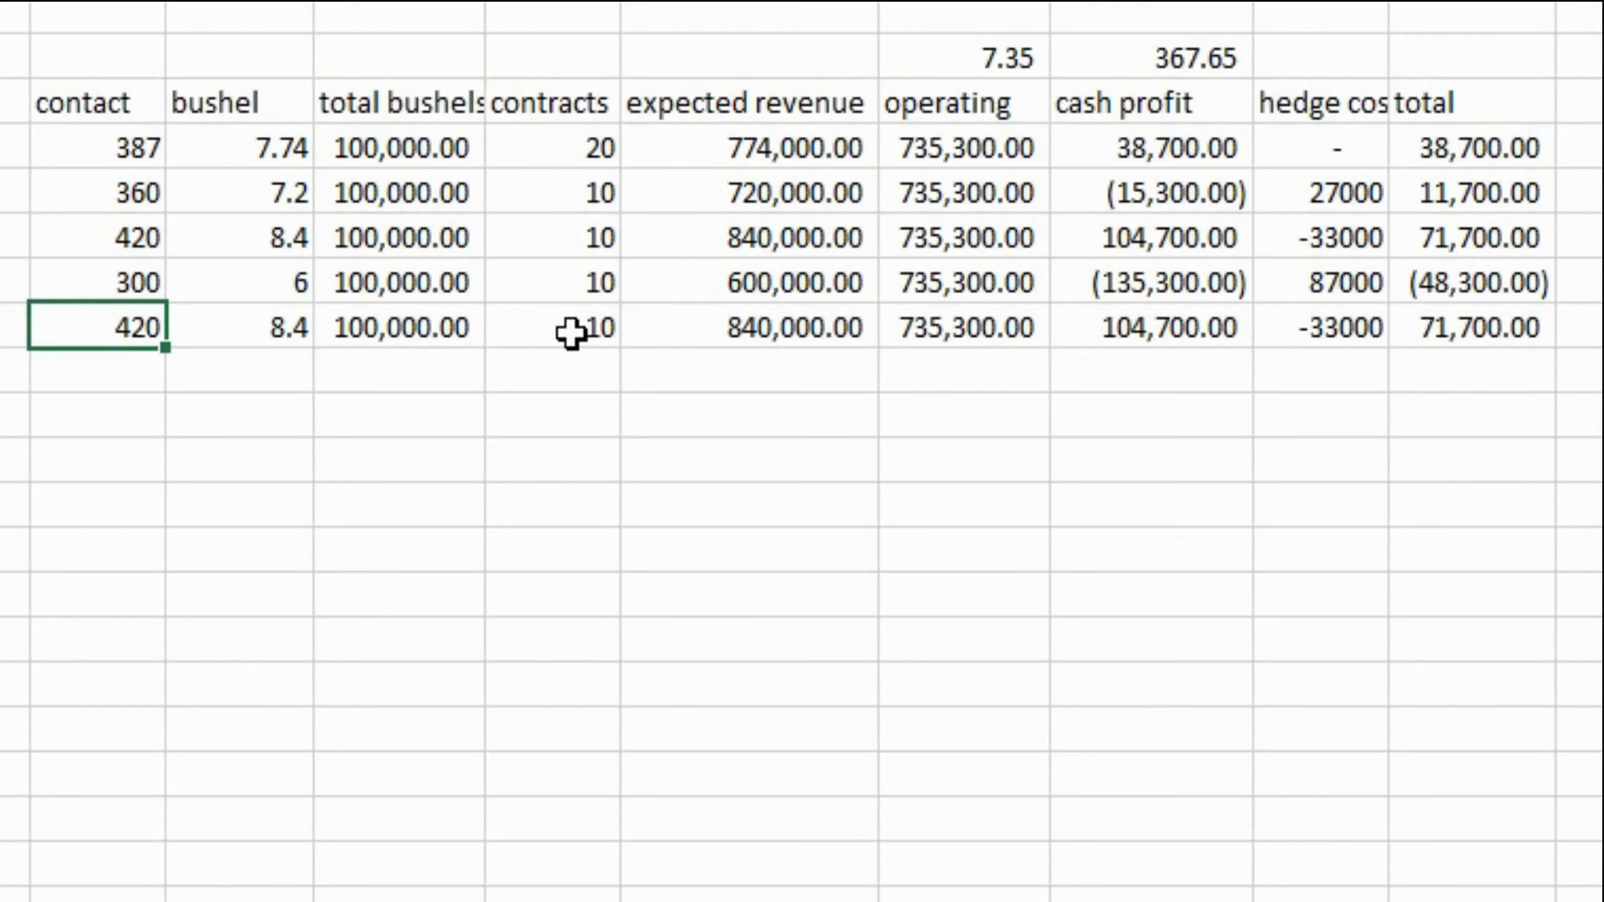
pyautogui.press('Up')
pyautogui.press('Right')
pyautogui.press('Right')
pyautogui.press('Right')
pyautogui.press('Right')
pyautogui.press('Right')
pyautogui.press('Right')
pyautogui.press('Right')
pyautogui.press('Right')
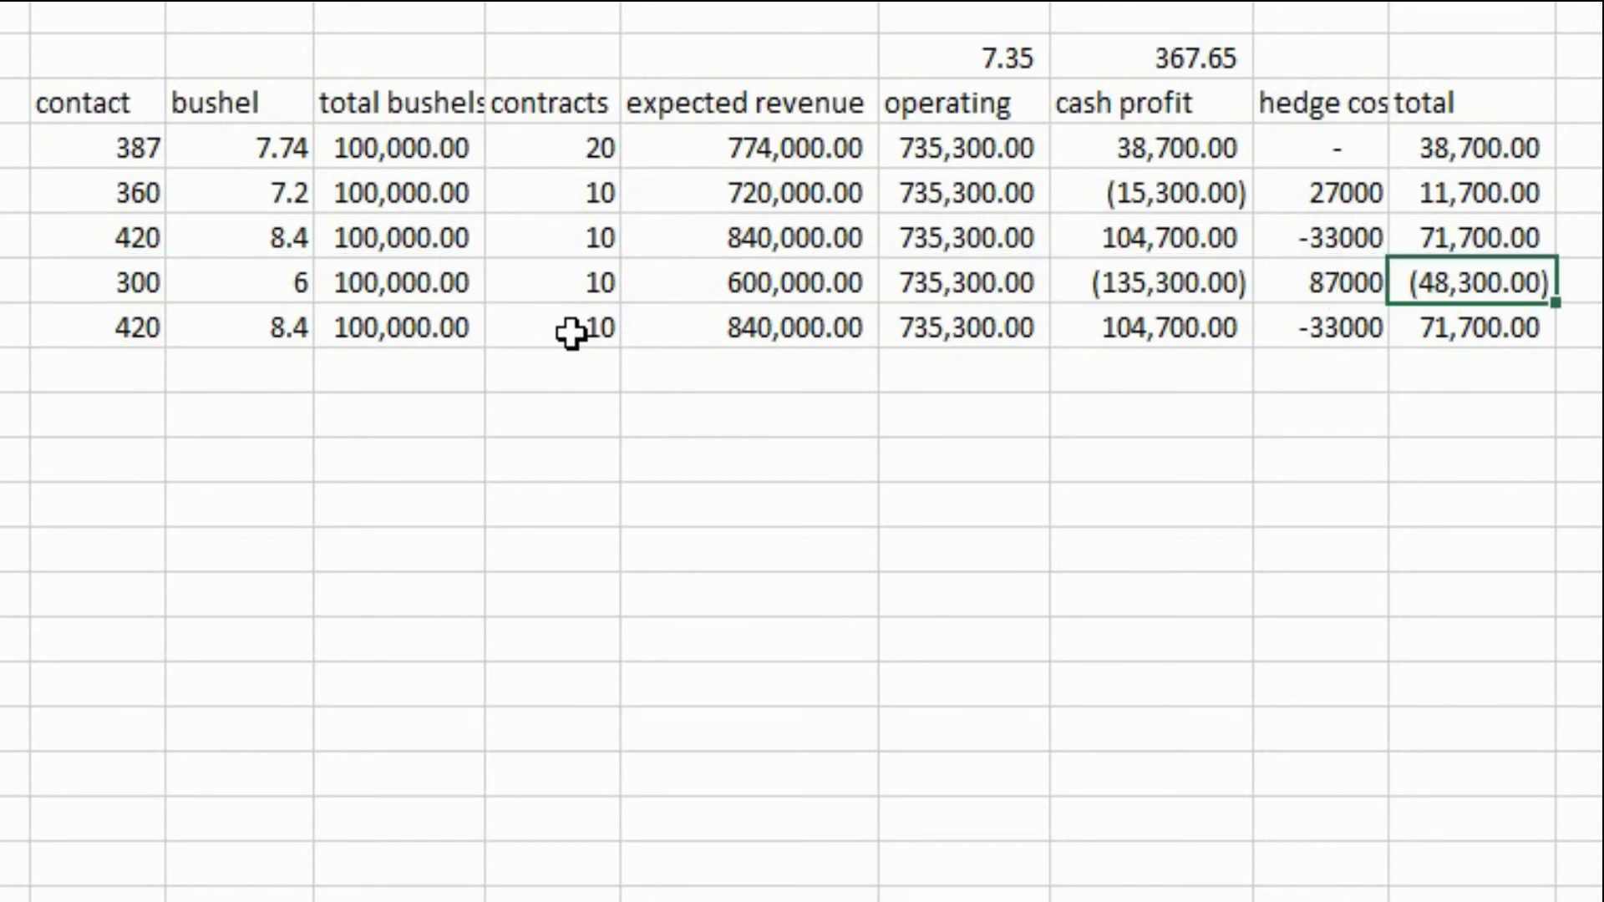
pyautogui.press('Left')
pyautogui.press('Left')
pyautogui.press('Left')
pyautogui.press('Left')
pyautogui.press('Left')
pyautogui.press('Left')
pyautogui.press('Left')
pyautogui.press('Left')
# Set the last row's contract price to 500, giving a total of 151,700.00
pyautogui.press('Down')
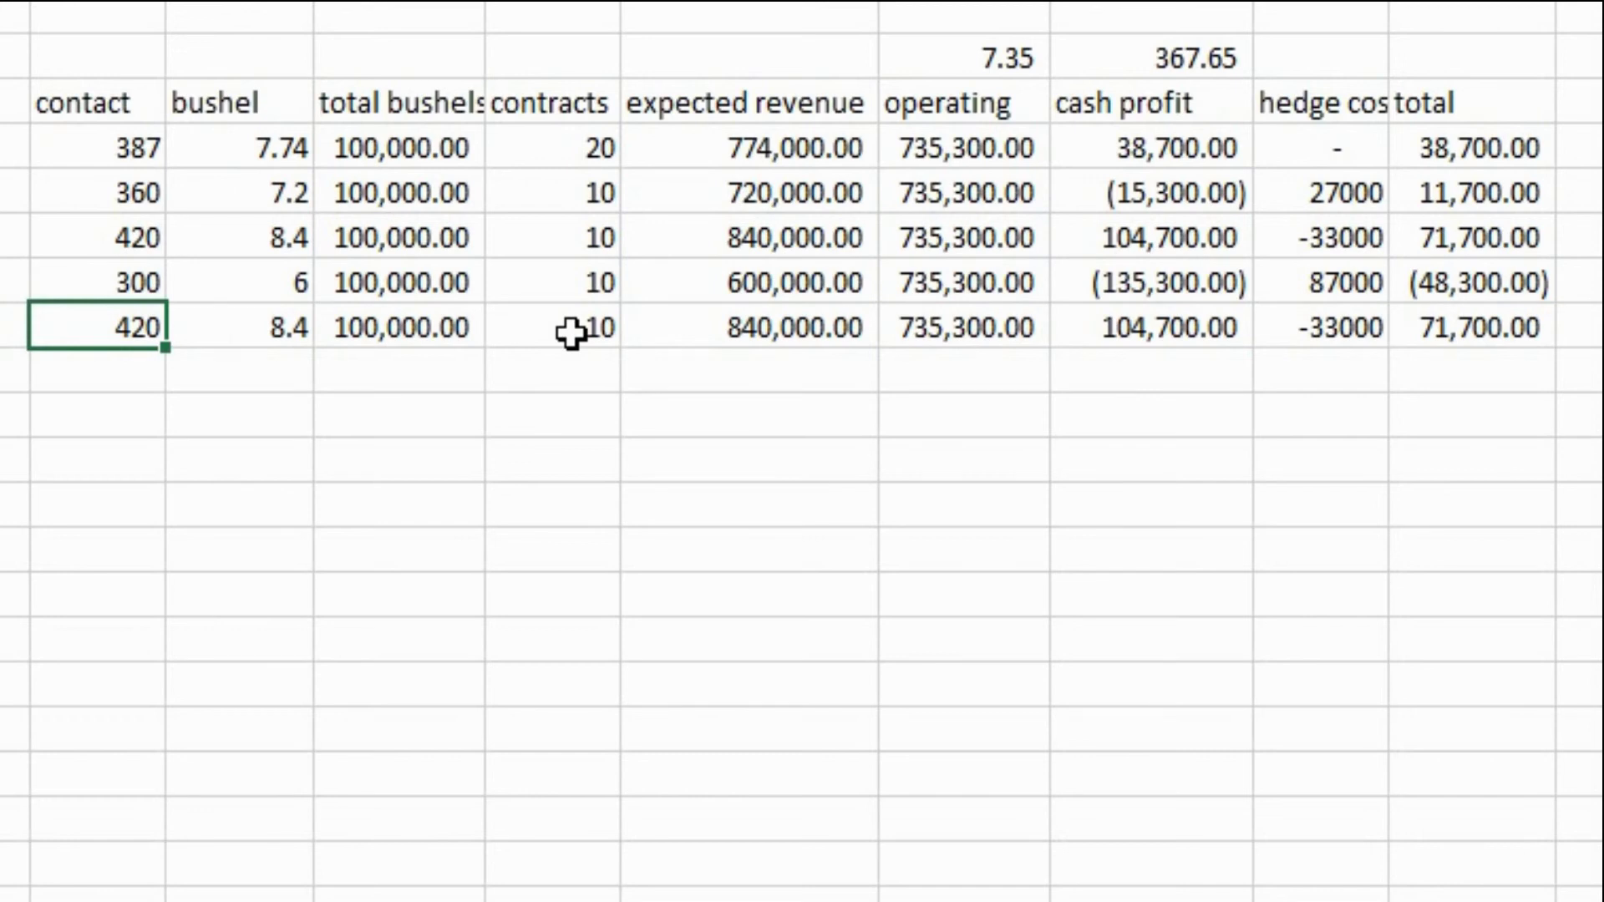
pyautogui.write('500')
pyautogui.press('Return')
pyautogui.press('Up')
pyautogui.press('Right')
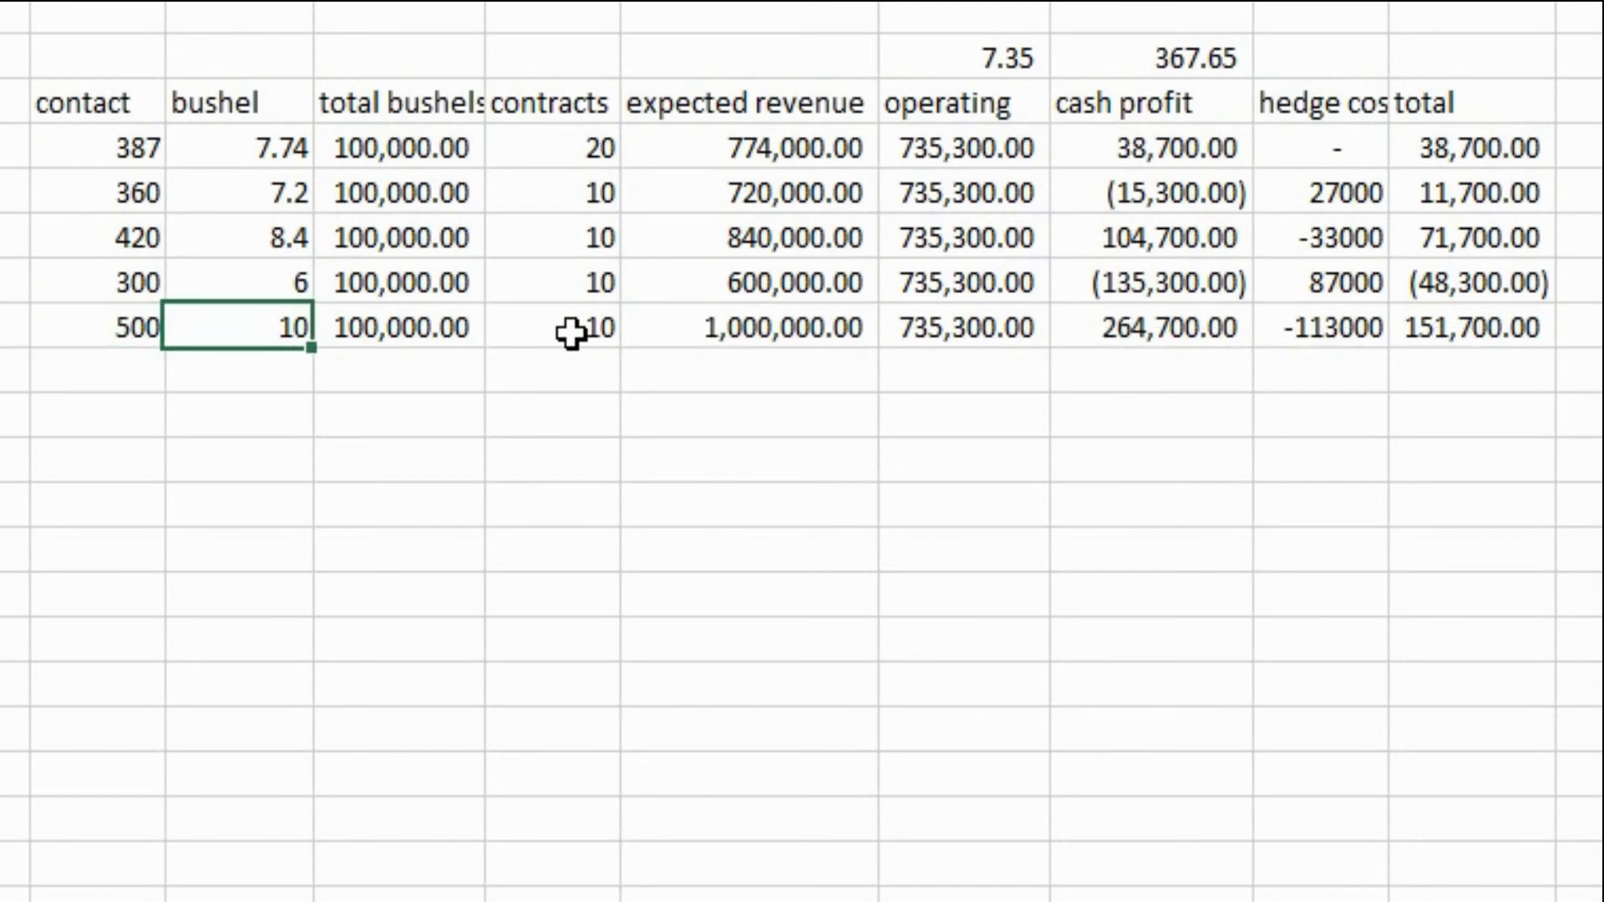
pyautogui.press('Right')
pyautogui.press('Right')
pyautogui.press('Right')
pyautogui.press('Right')
pyautogui.press('Right')
pyautogui.press('Right')
pyautogui.press('Right')
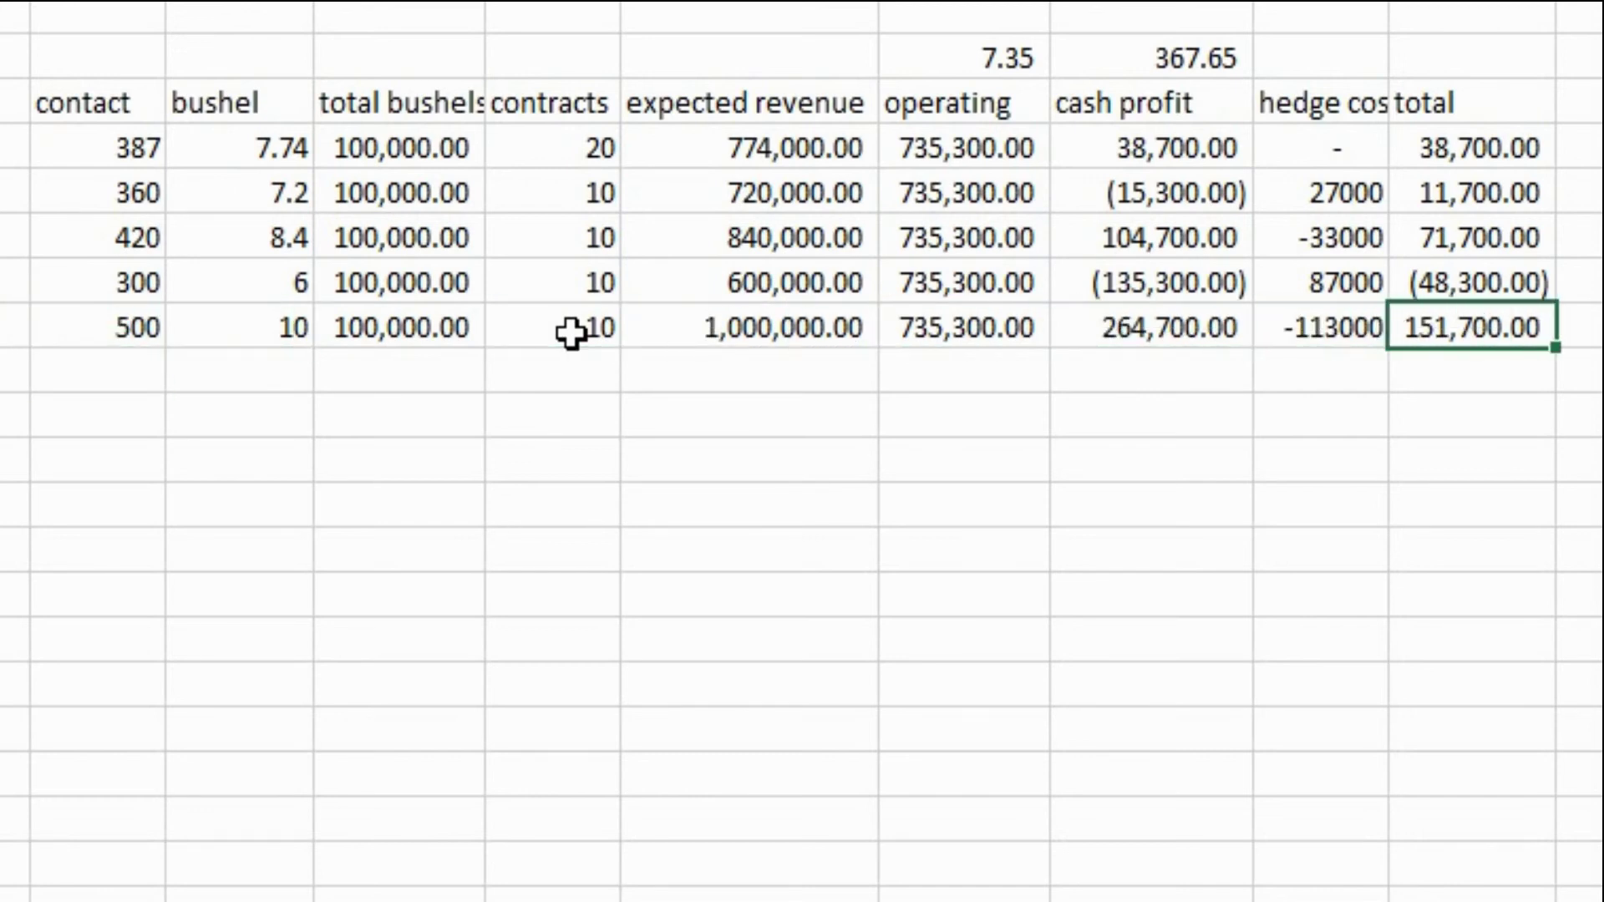